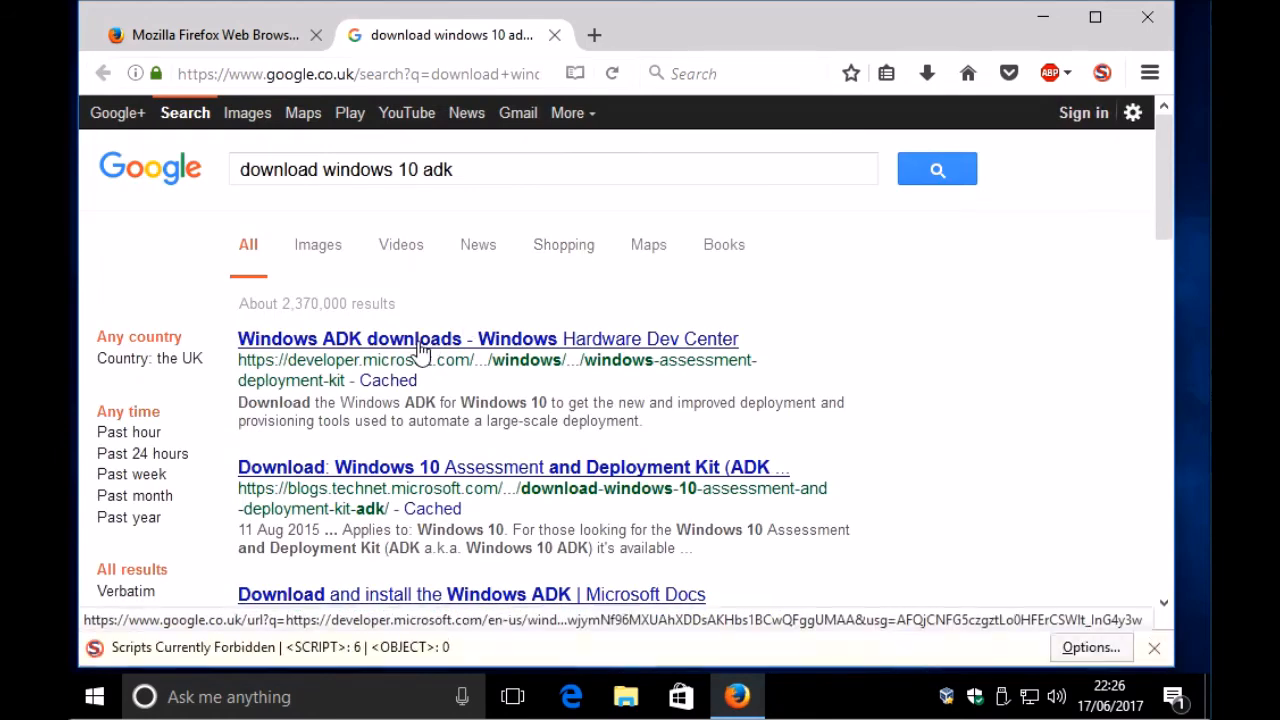
# Step: Download and save adksetup.exe for Windows ADK for Windows 10, version 1703, from Microsoft's Hardware Dev Center
pyautogui.click(420, 343)
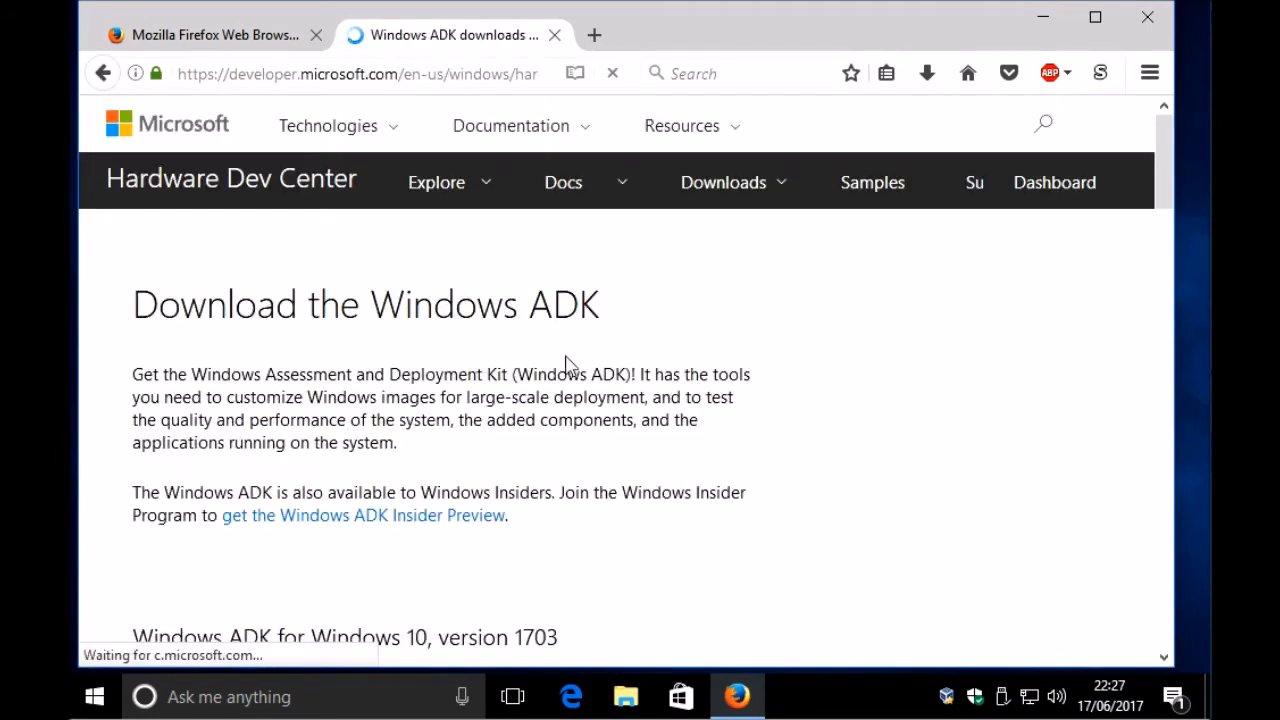
pyautogui.scroll(-1, 545, 365)
pyautogui.scroll(-4, 545, 365)
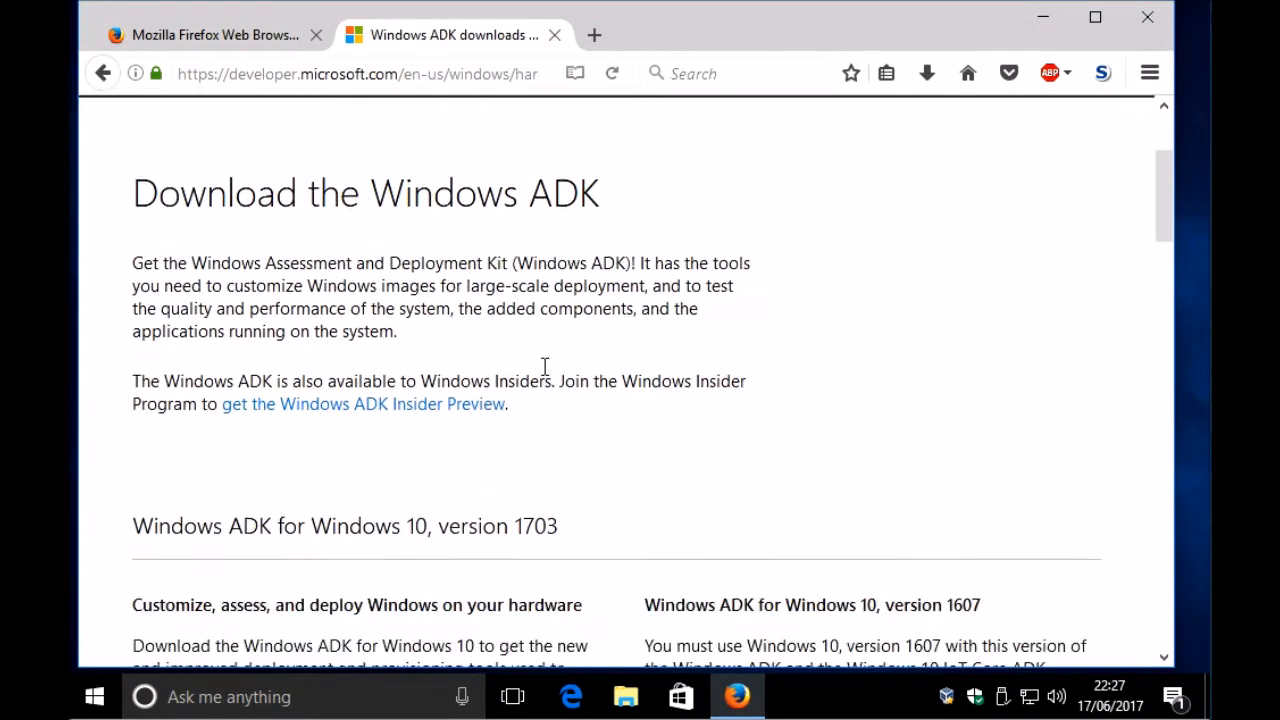
pyautogui.scroll(-1, 500, 400)
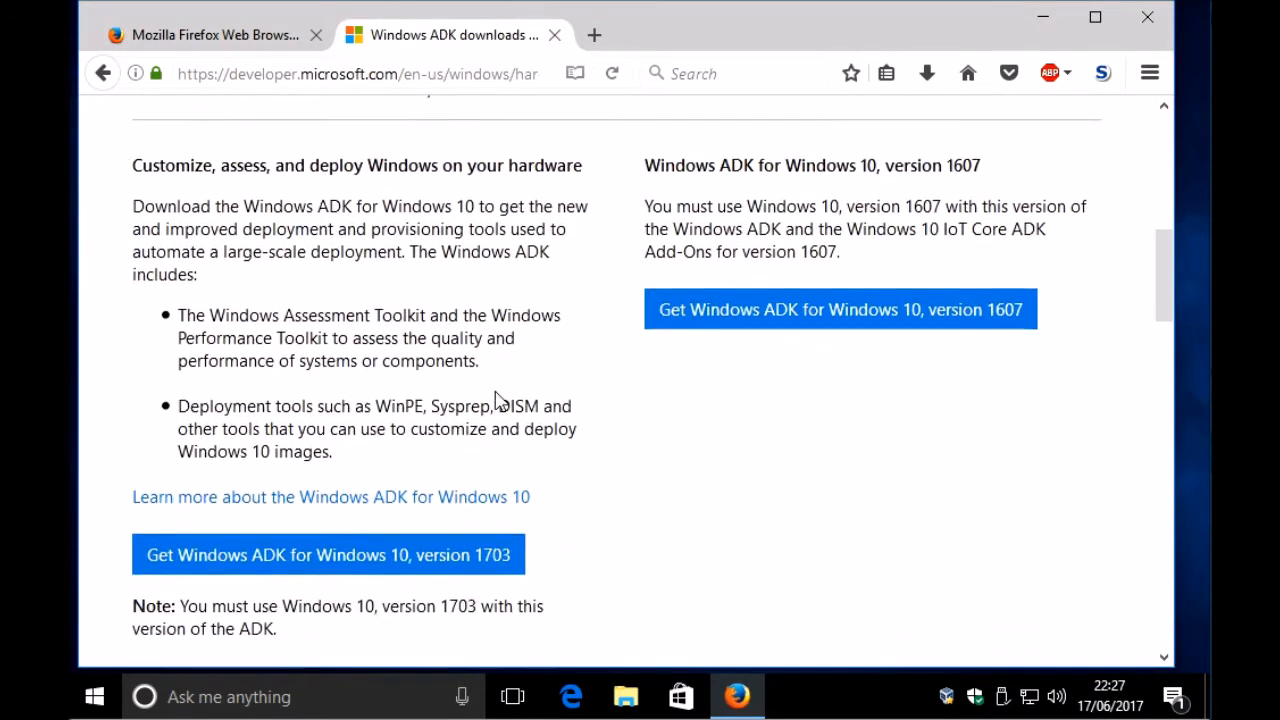
pyautogui.click(360, 548)
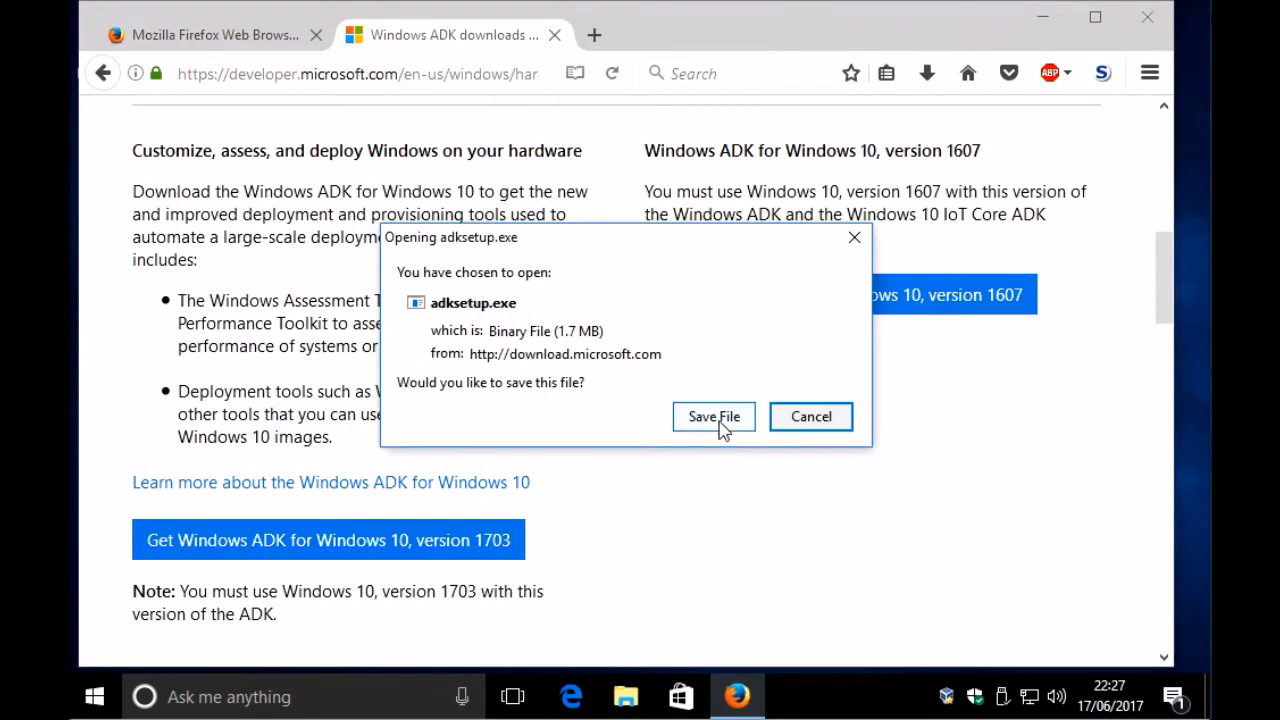
pyautogui.click(722, 426)
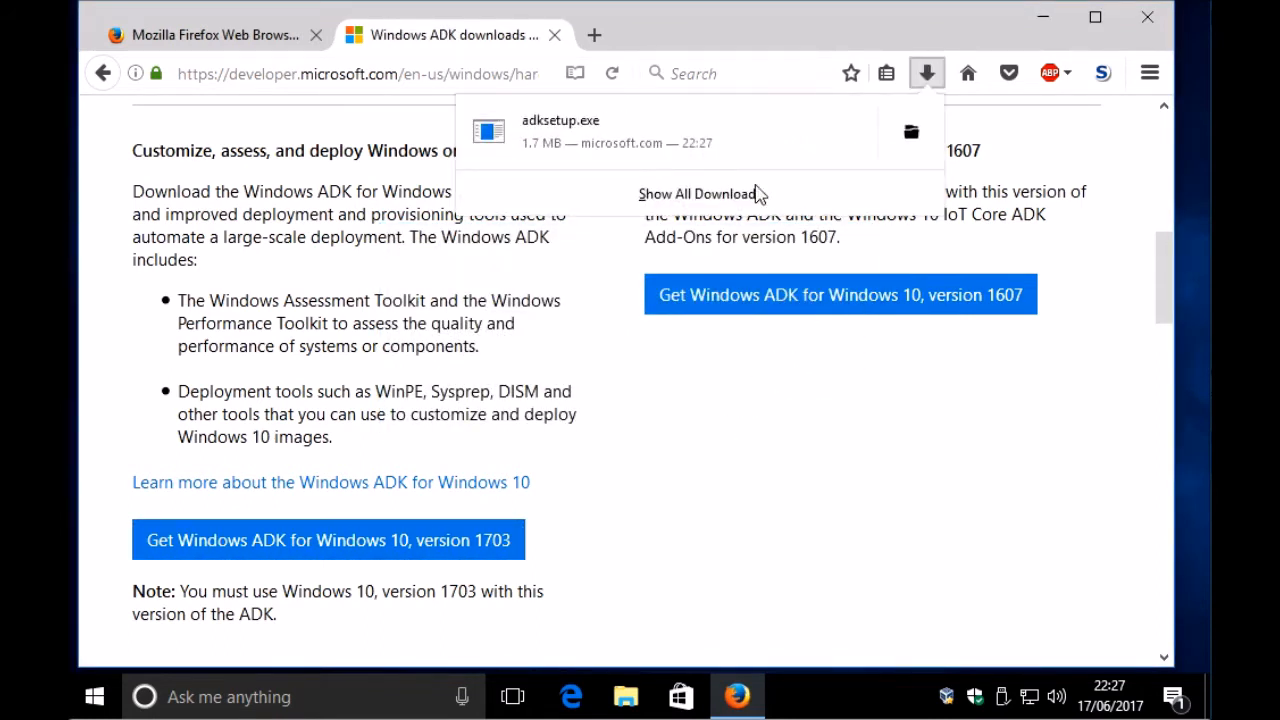
# Step: Open the folder containing the downloaded adksetup.exe and run the installer as administrator
pyautogui.rightClick(757, 145)
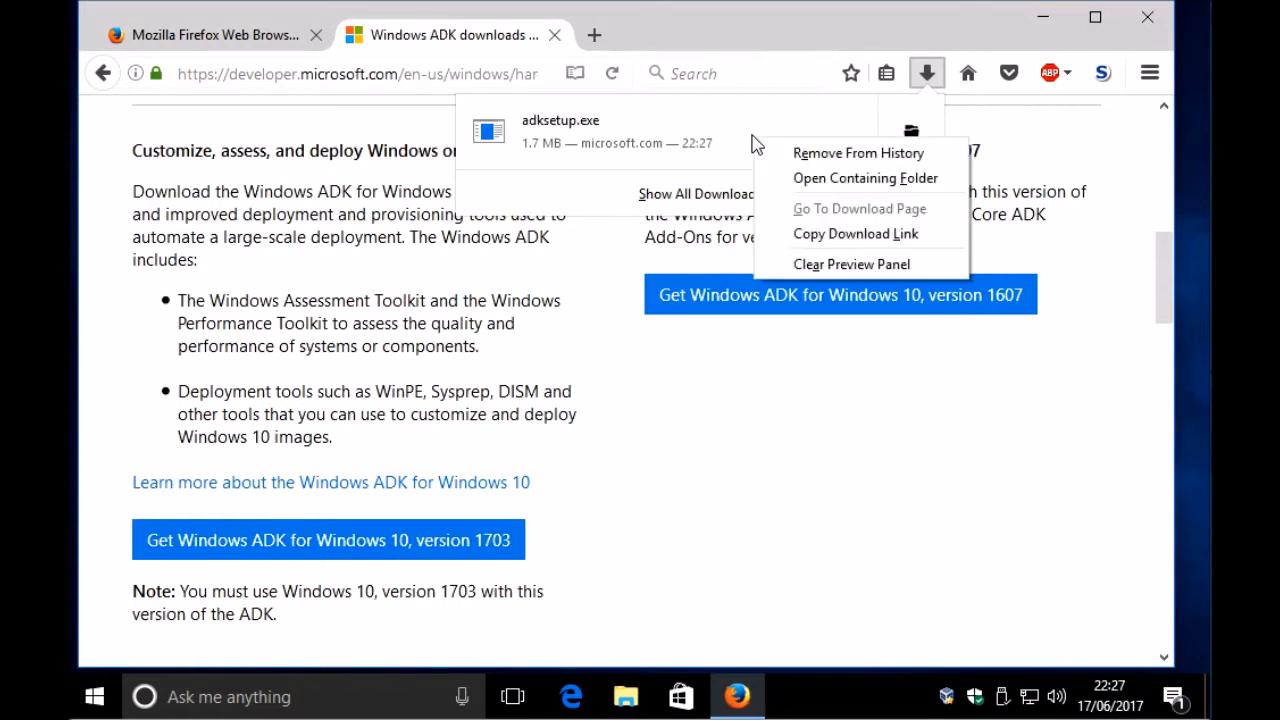
pyautogui.click(820, 180)
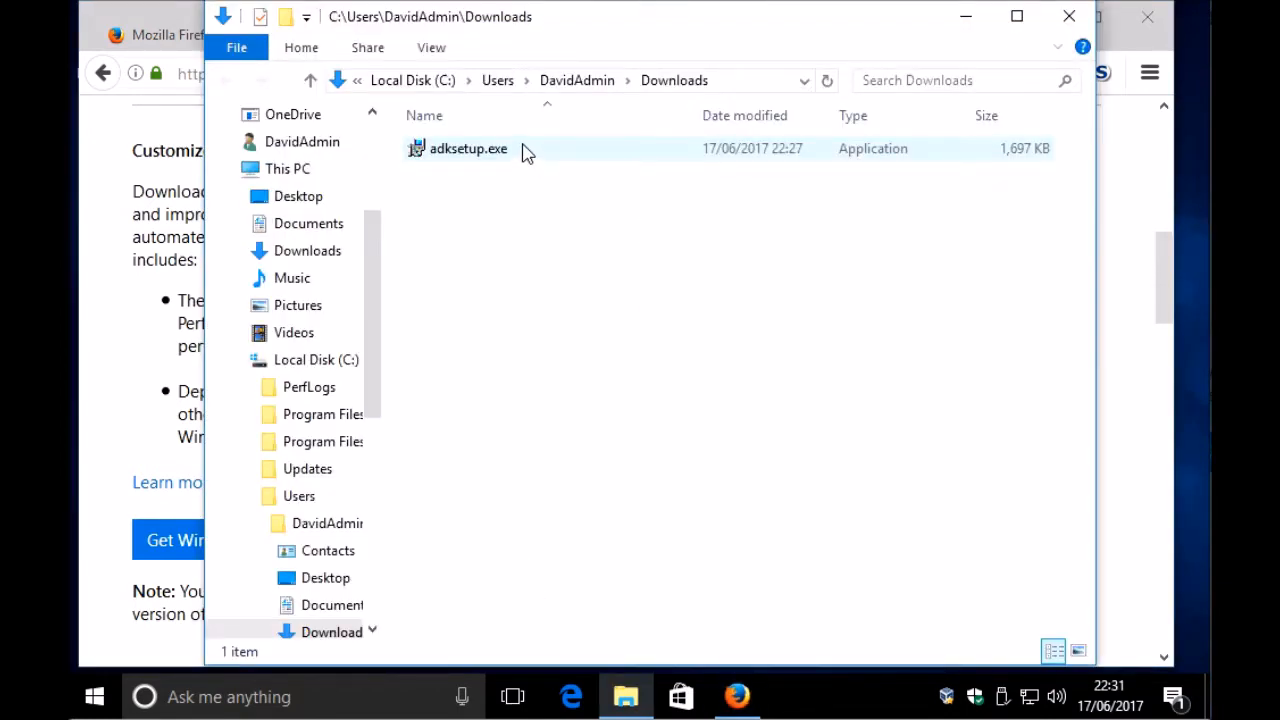
pyautogui.click(526, 152)
pyautogui.rightClick(526, 152)
pyautogui.click(565, 186)
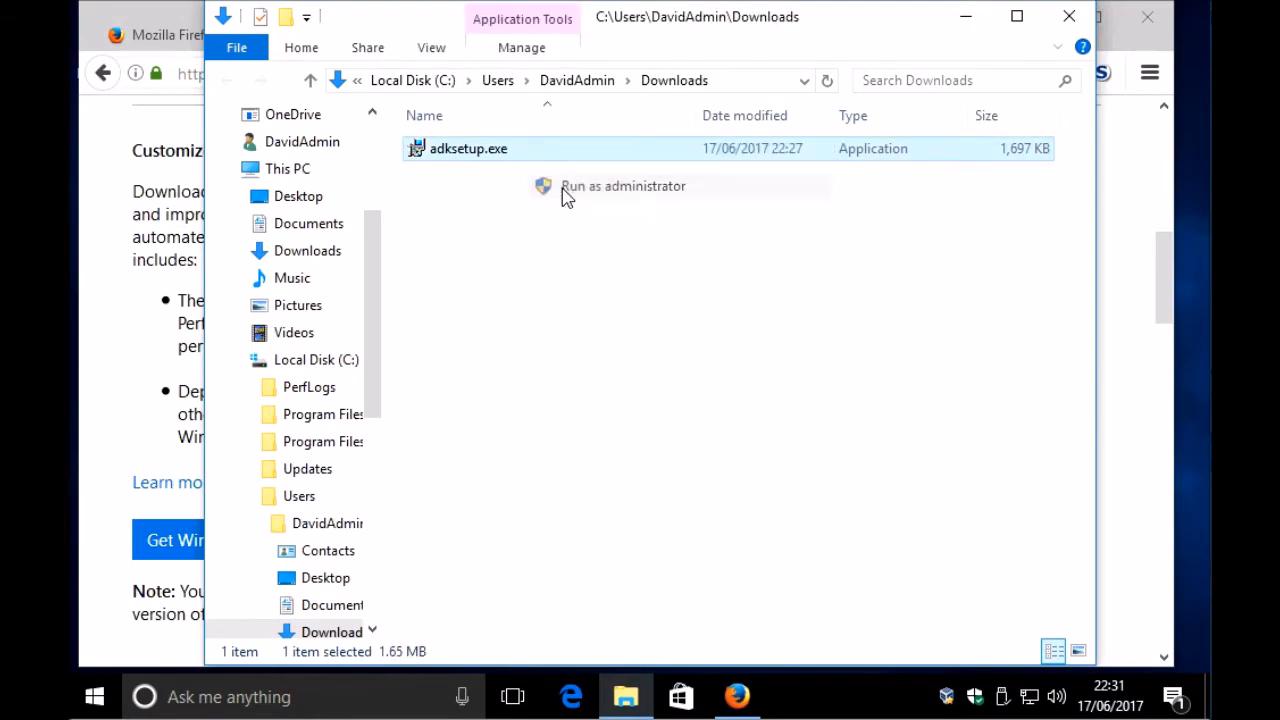
pyautogui.click(490, 510)
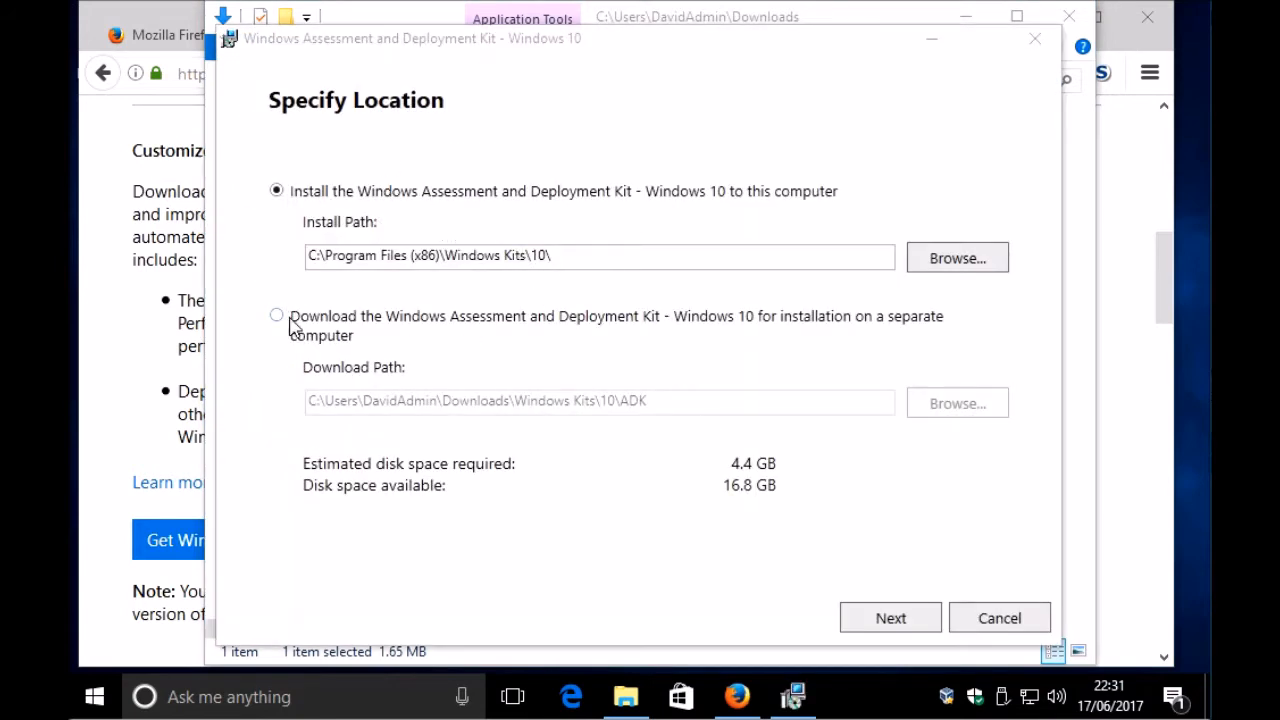
# Step: Choose installation to this computer with anonymous usage data set to No, and accept the license agreement
pyautogui.click(915, 628)
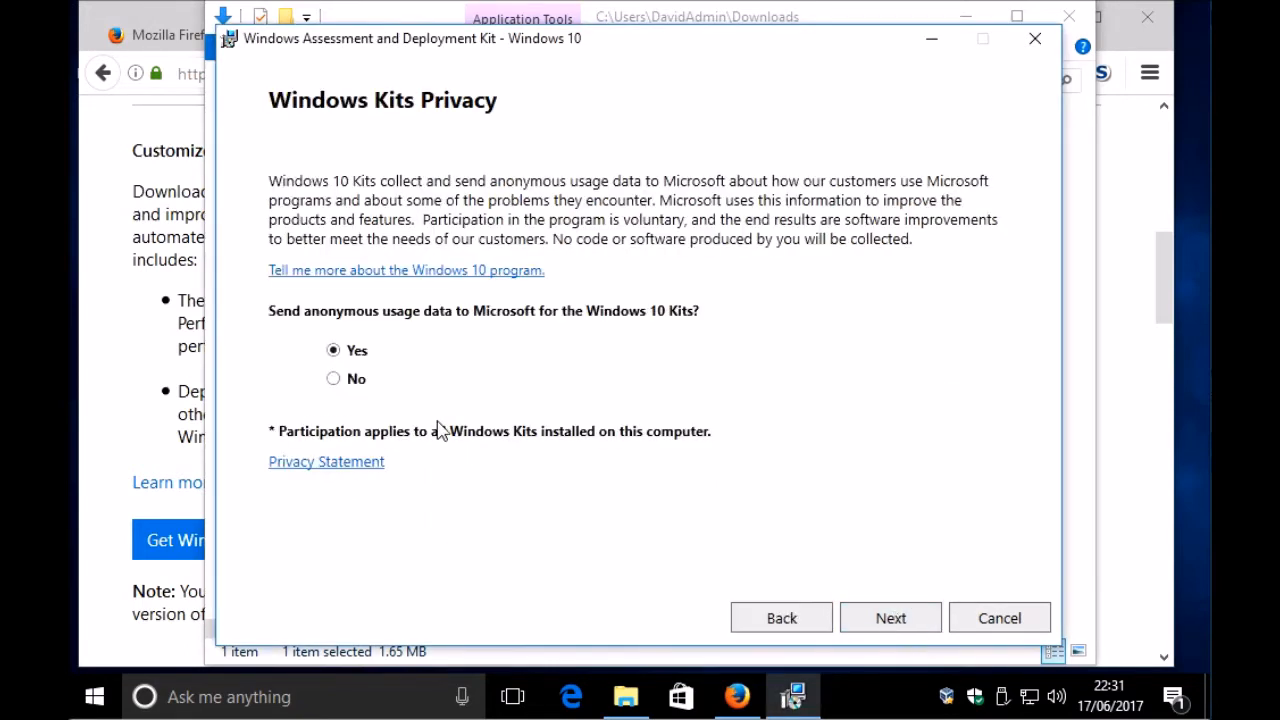
pyautogui.click(343, 386)
pyautogui.click(914, 627)
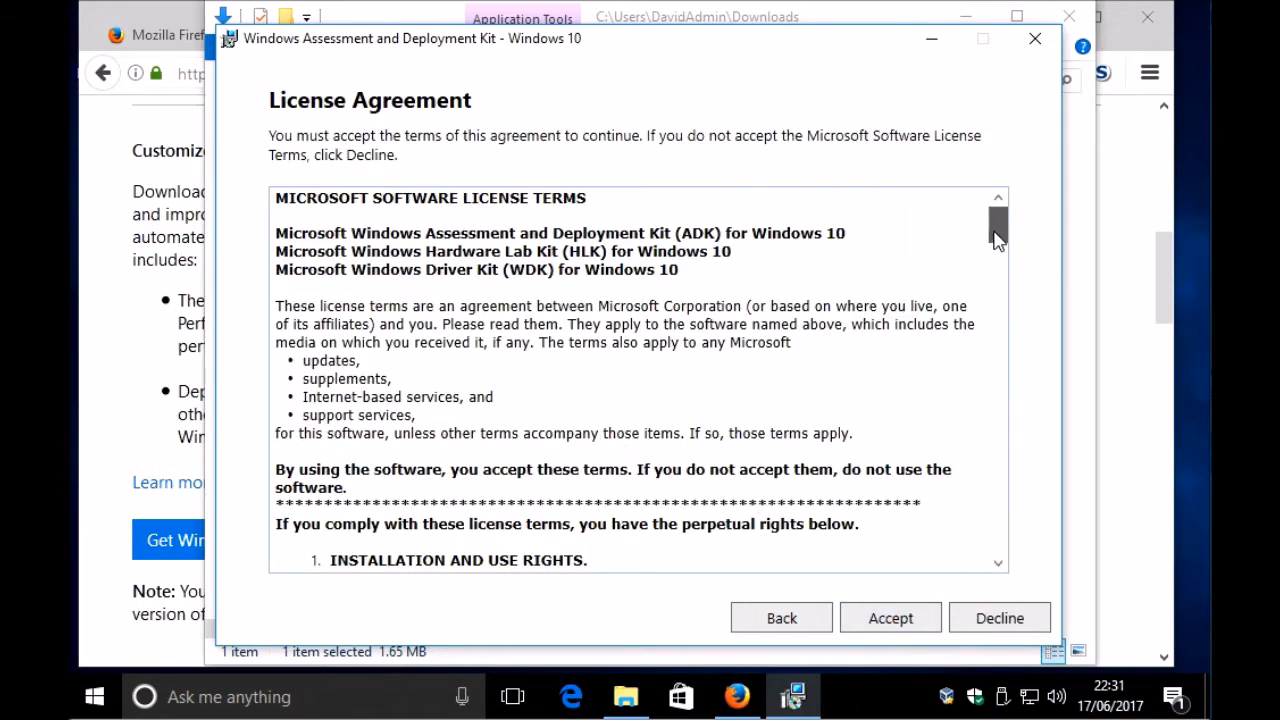
pyautogui.moveTo(997, 240); pyautogui.dragTo(1000, 589)
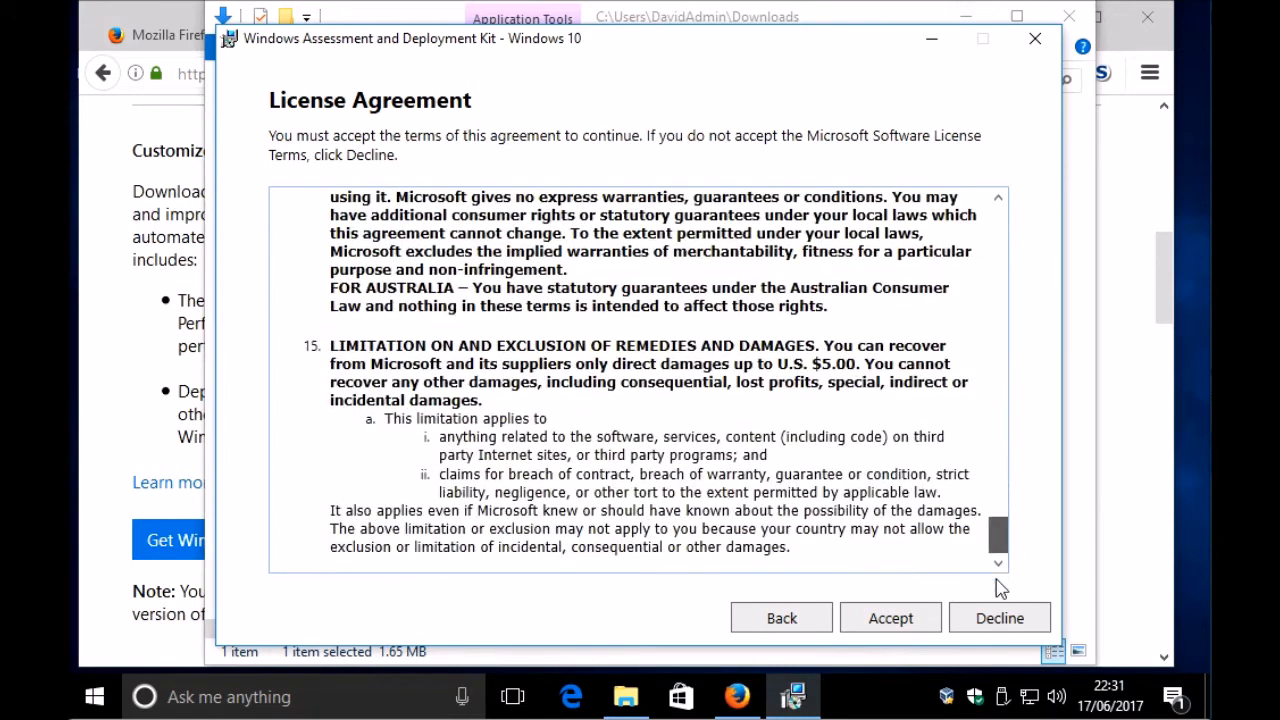
pyautogui.click(903, 617)
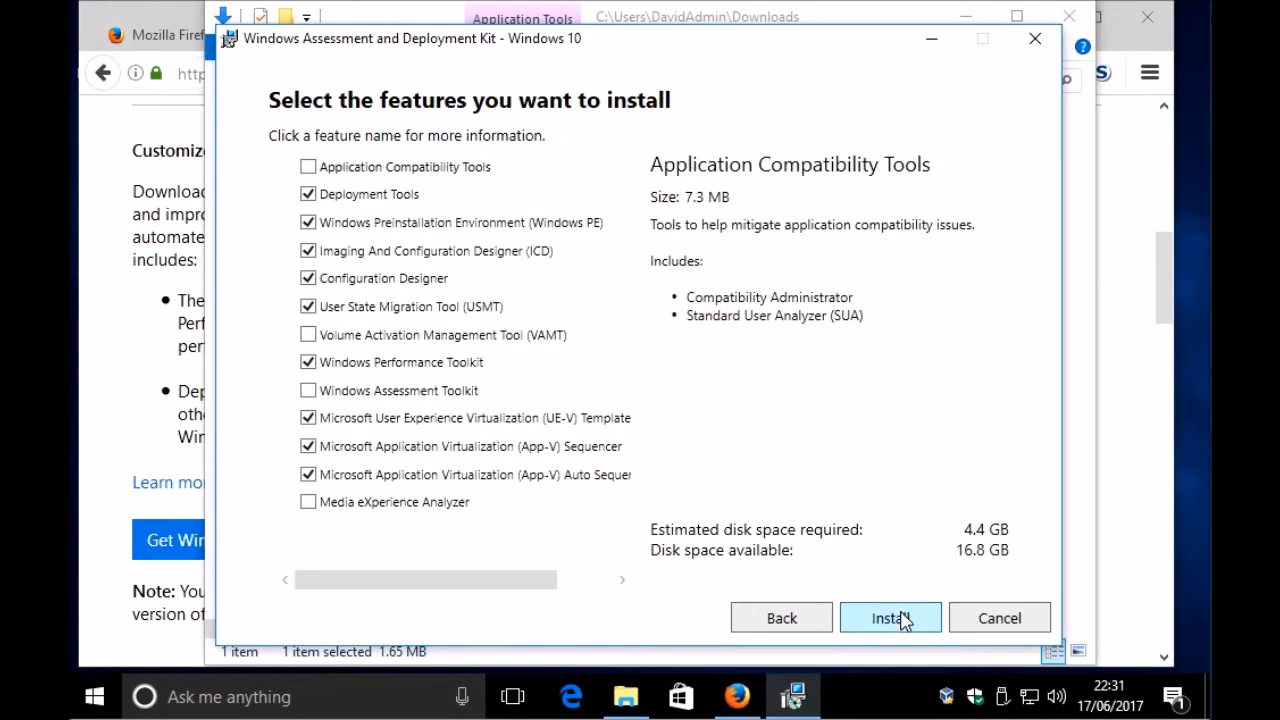
# Step: Deselect all the preselected ADK features, from the App-V, UE-V and performance tools to the deployment tools and USMT
pyautogui.click(309, 476)
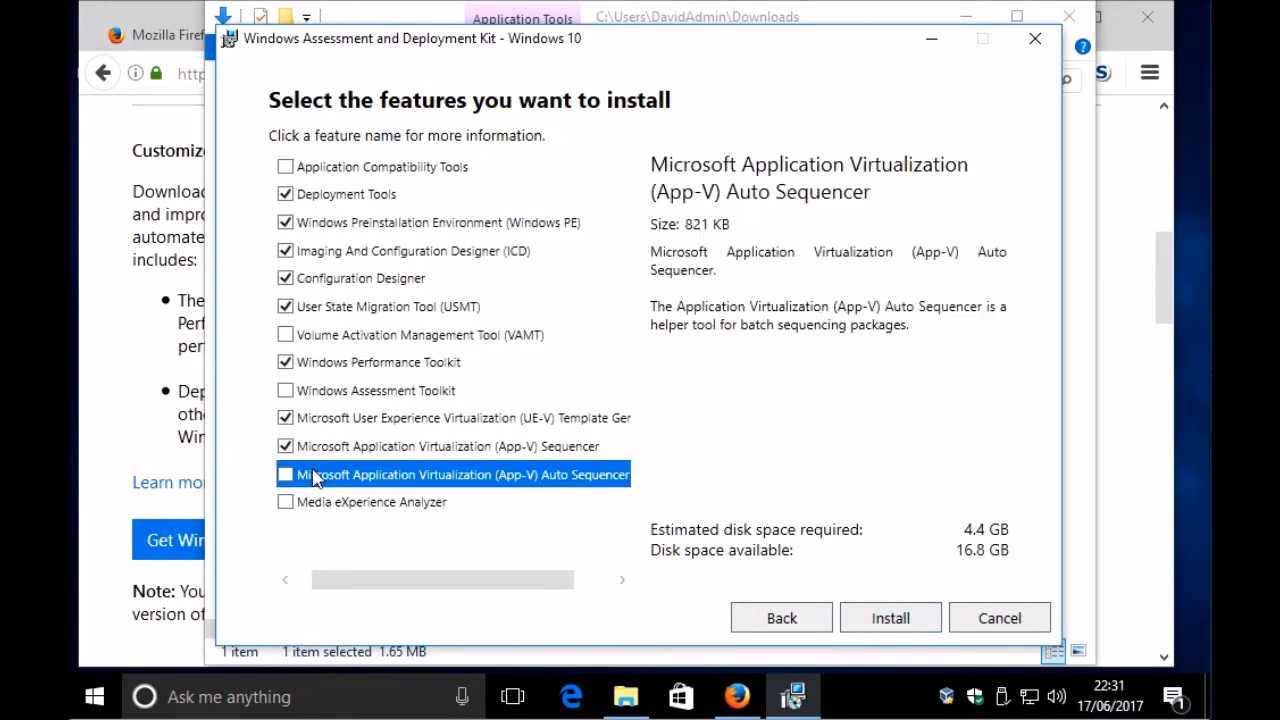
pyautogui.click(286, 446)
pyautogui.click(286, 418)
pyautogui.click(294, 450)
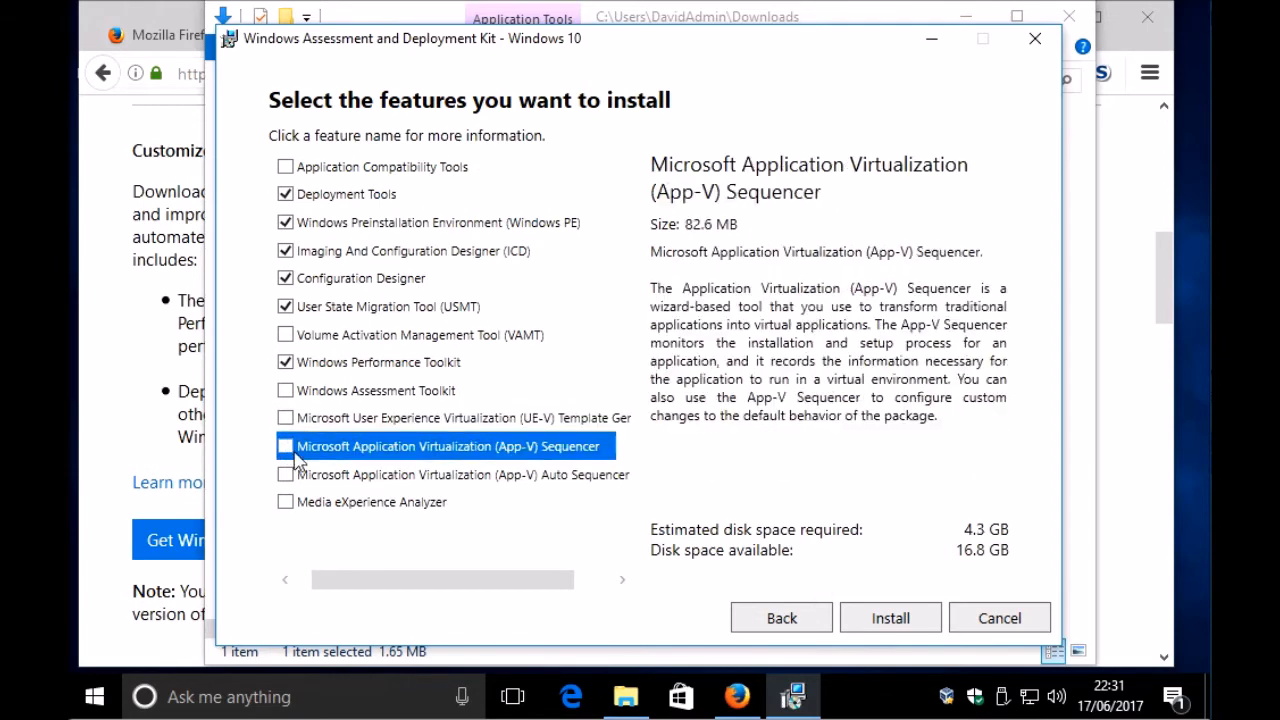
pyautogui.click(286, 362)
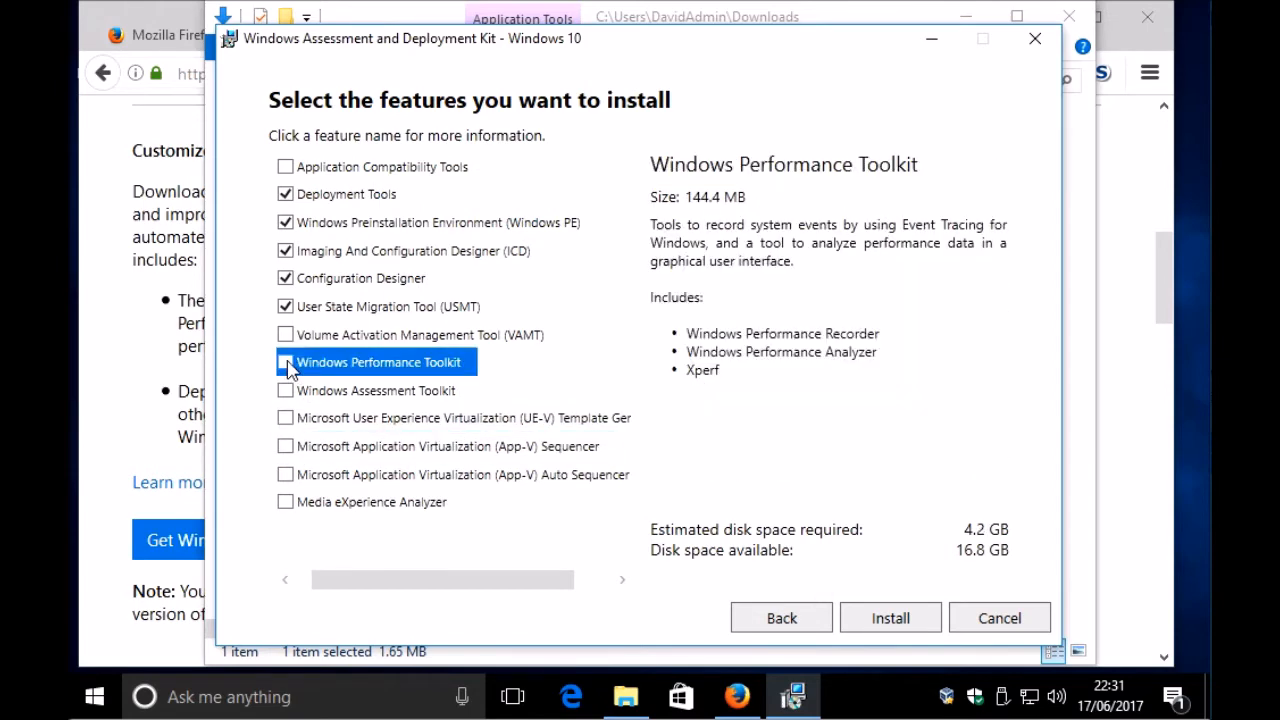
pyautogui.click(286, 194)
pyautogui.click(286, 278)
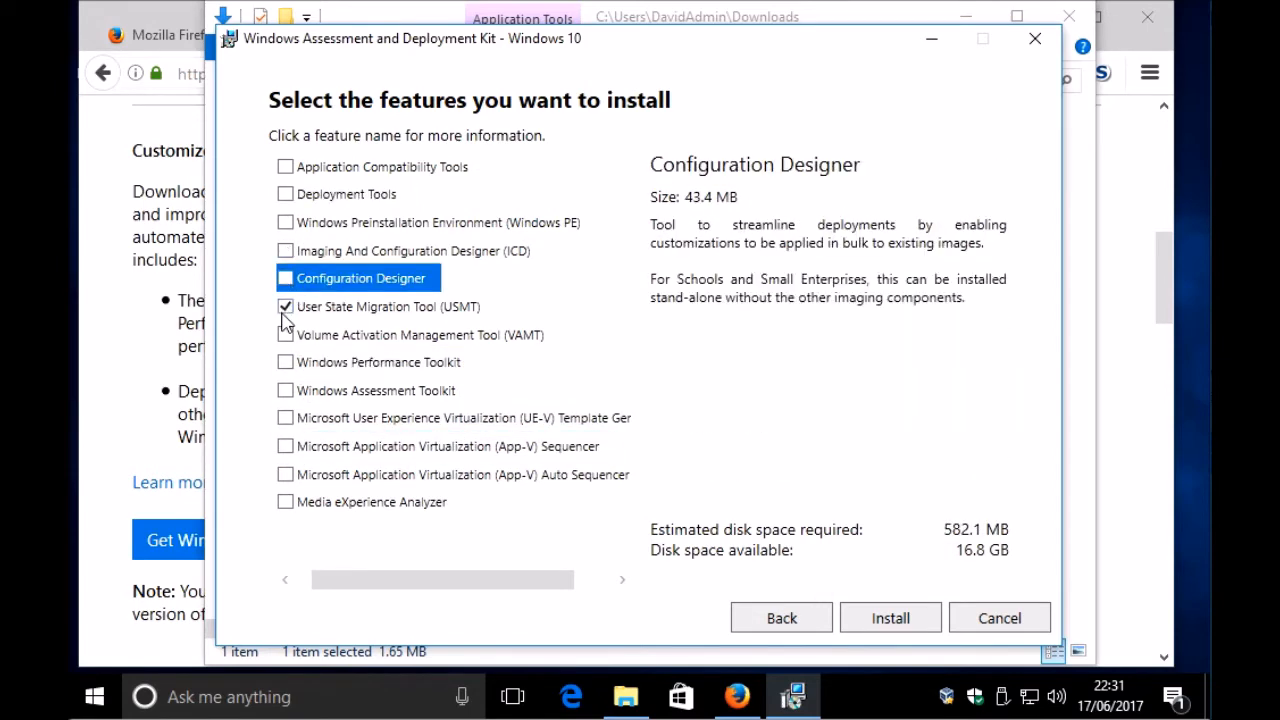
pyautogui.click(286, 307)
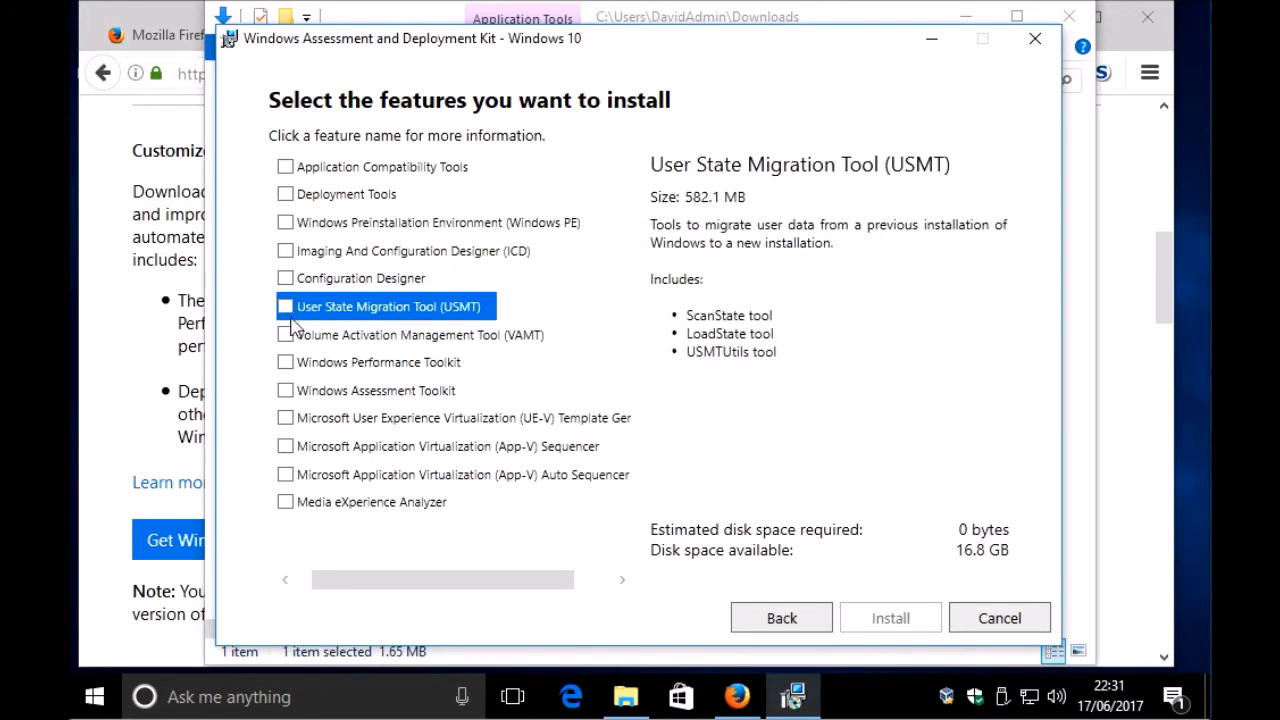
# Step: Install only the Configuration Designer feature and close the installer
pyautogui.click(286, 278)
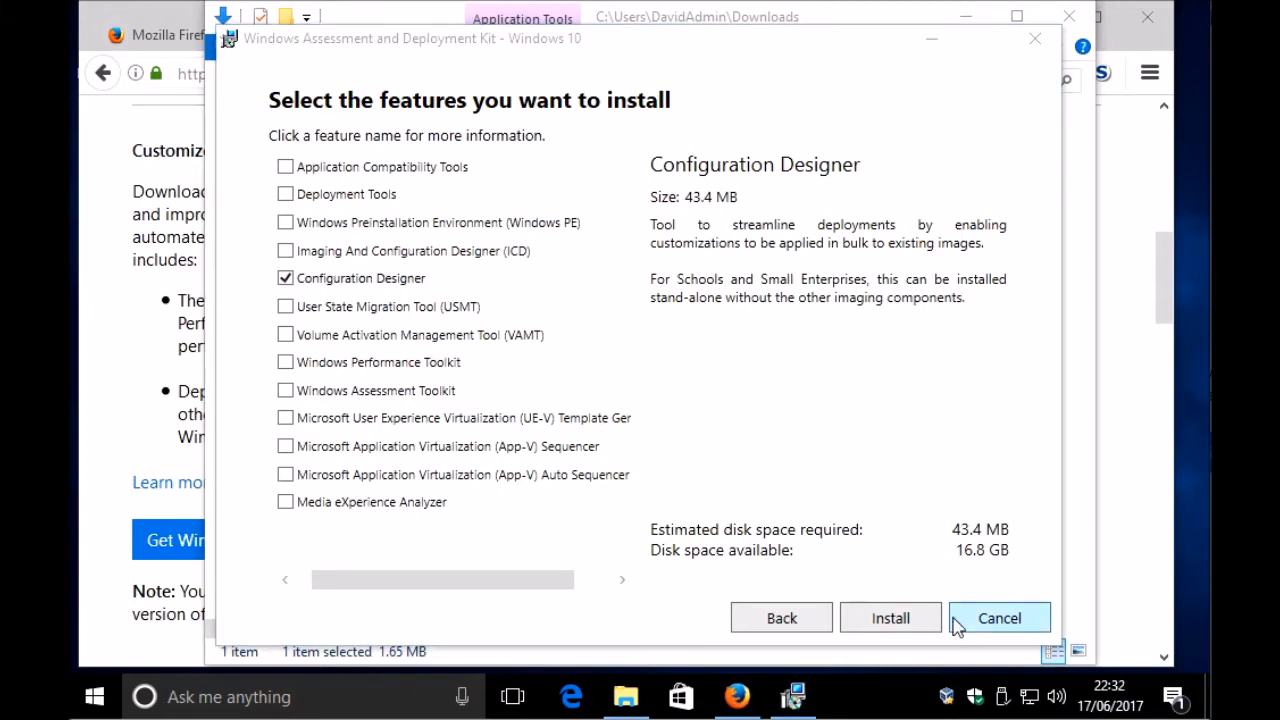
pyautogui.click(890, 618)
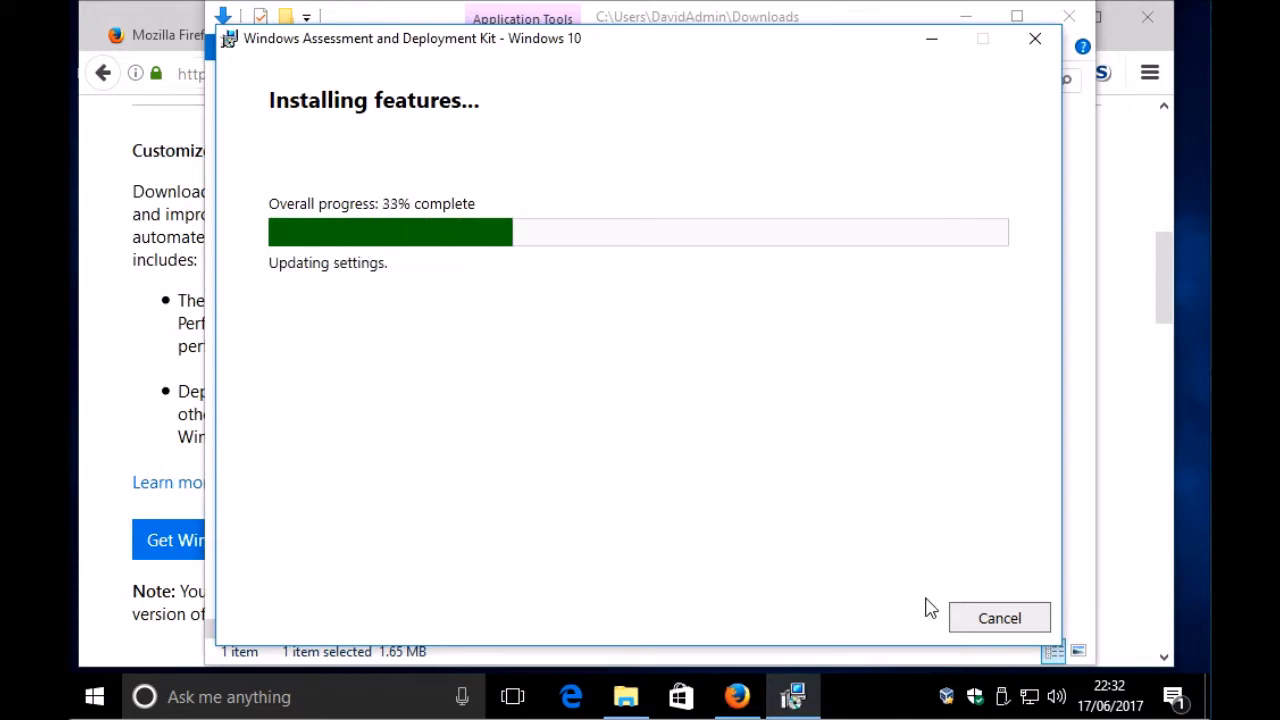
pyautogui.click(990, 618)
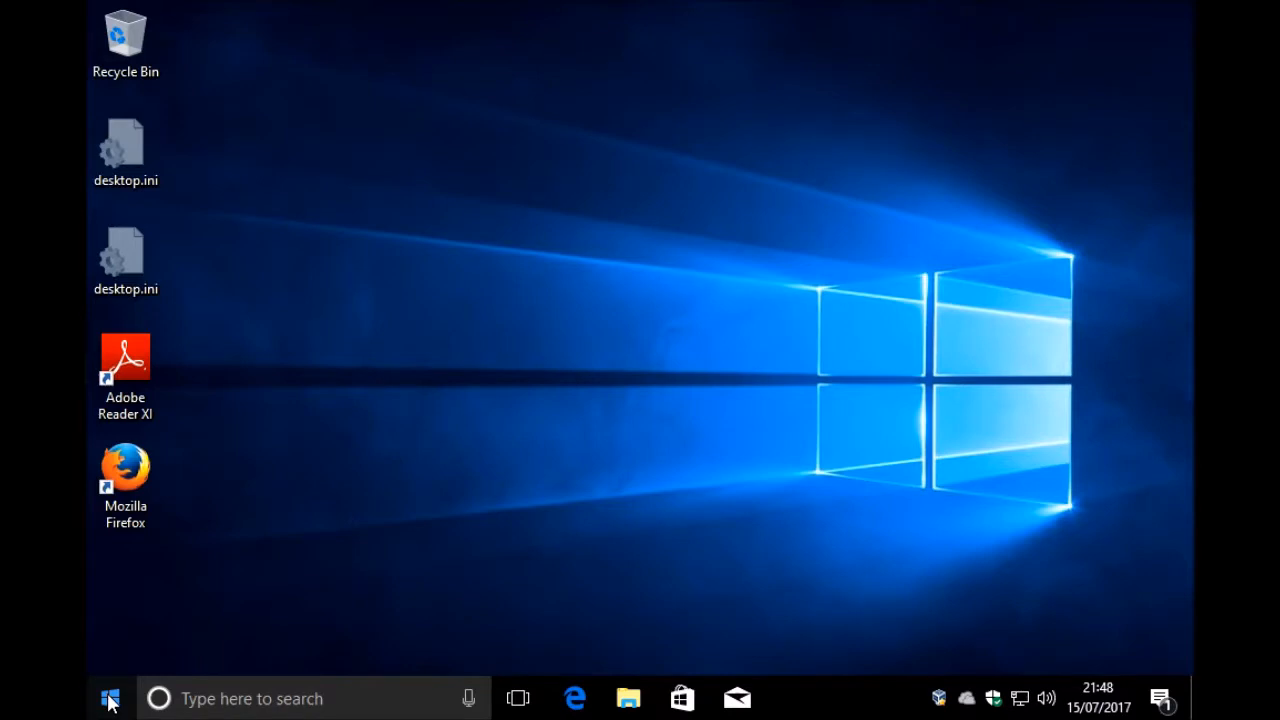
# Step: Launch Windows Imaging and Configuration Designer from the Windows Kits program folder
pyautogui.click(110, 700)
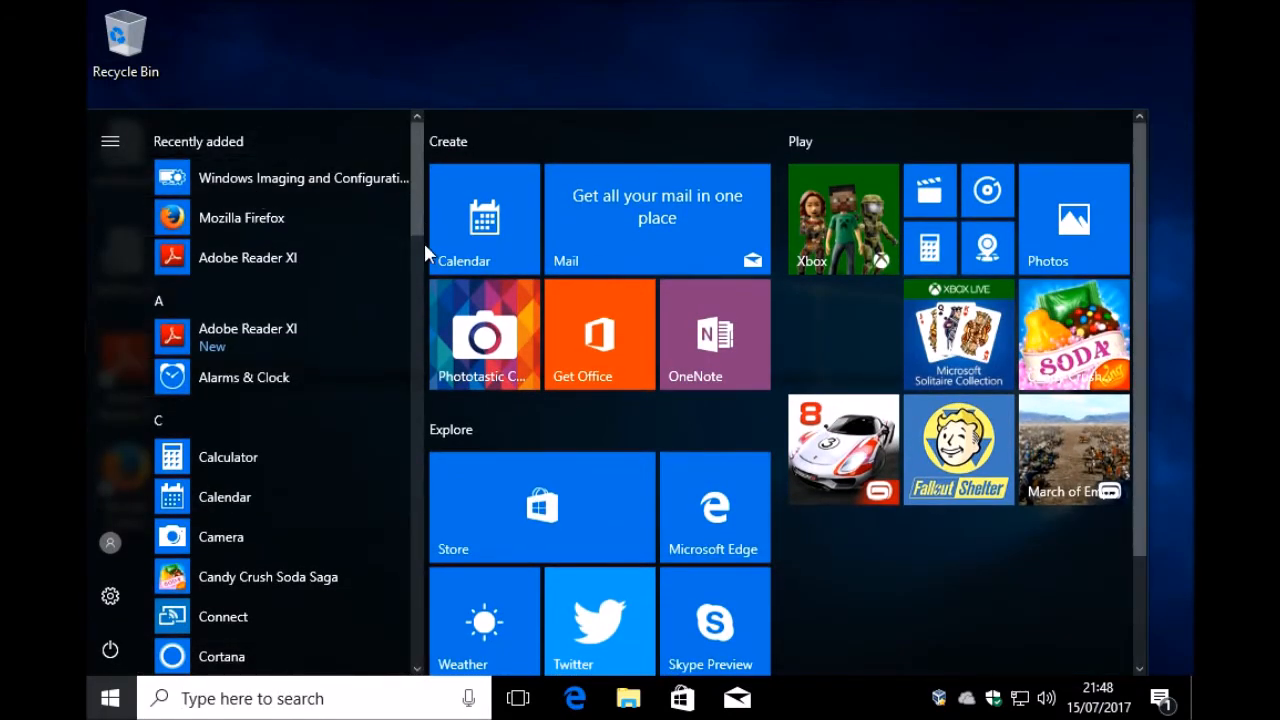
pyautogui.moveTo(417, 220); pyautogui.dragTo(402, 613)
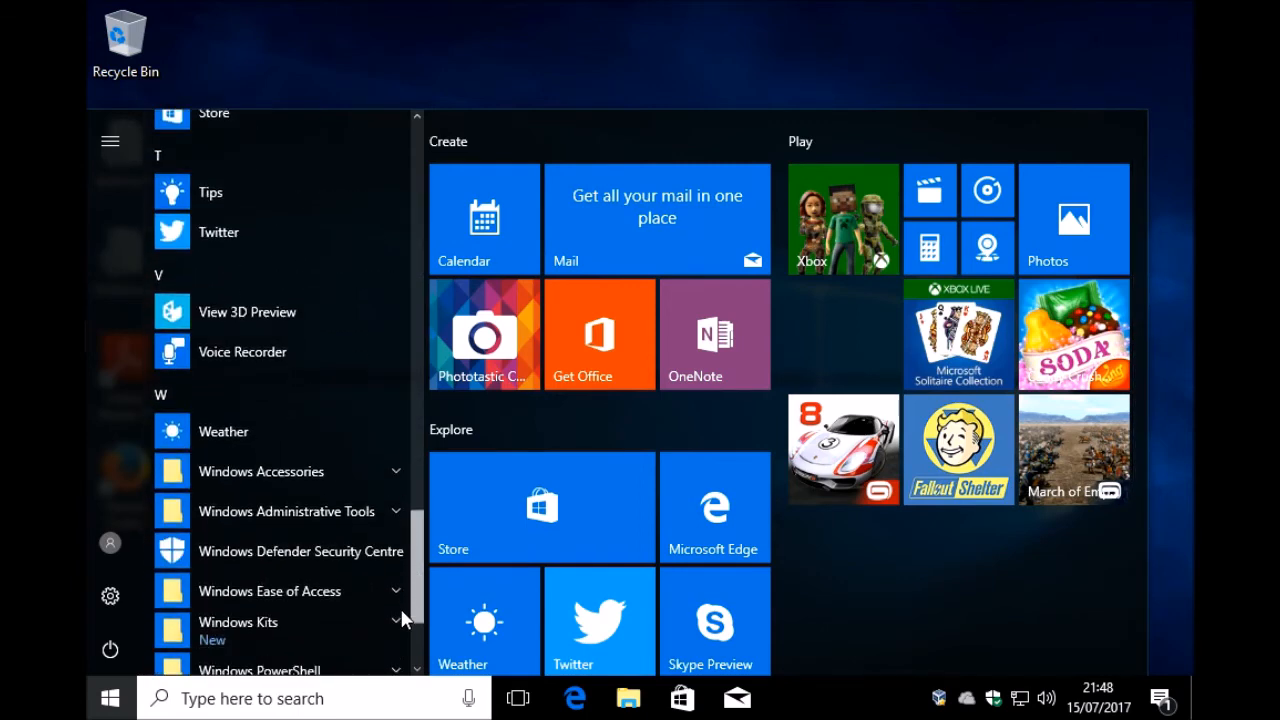
pyautogui.click(259, 624)
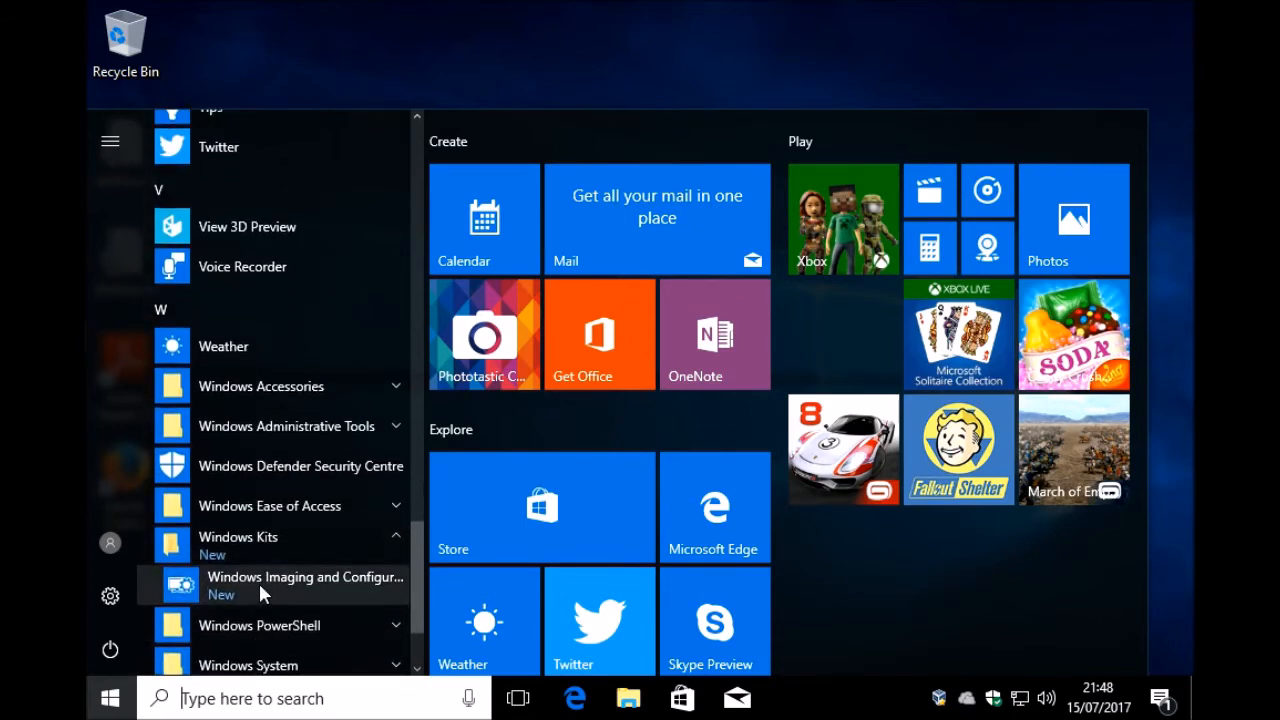
pyautogui.click(259, 583)
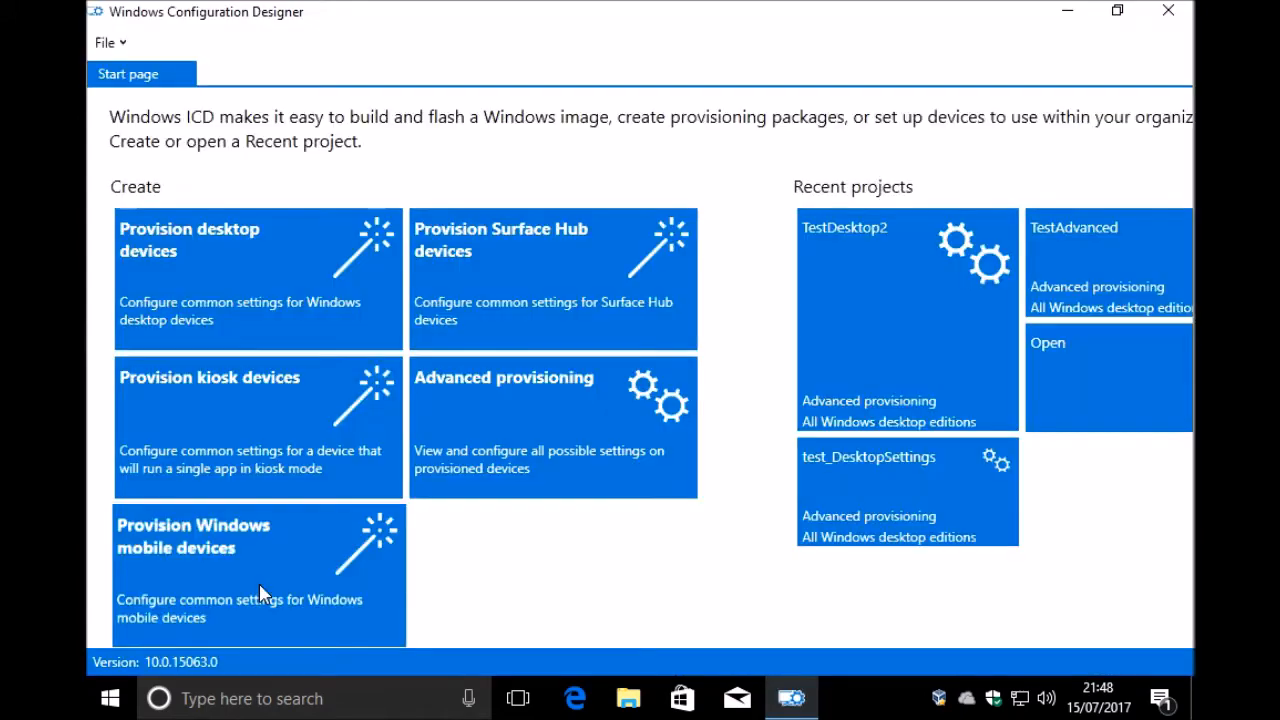
# Step: Create a Provision desktop devices project named SharedPC_Test with the description "Shared PC Provisioning Package"
pyautogui.click(247, 300)
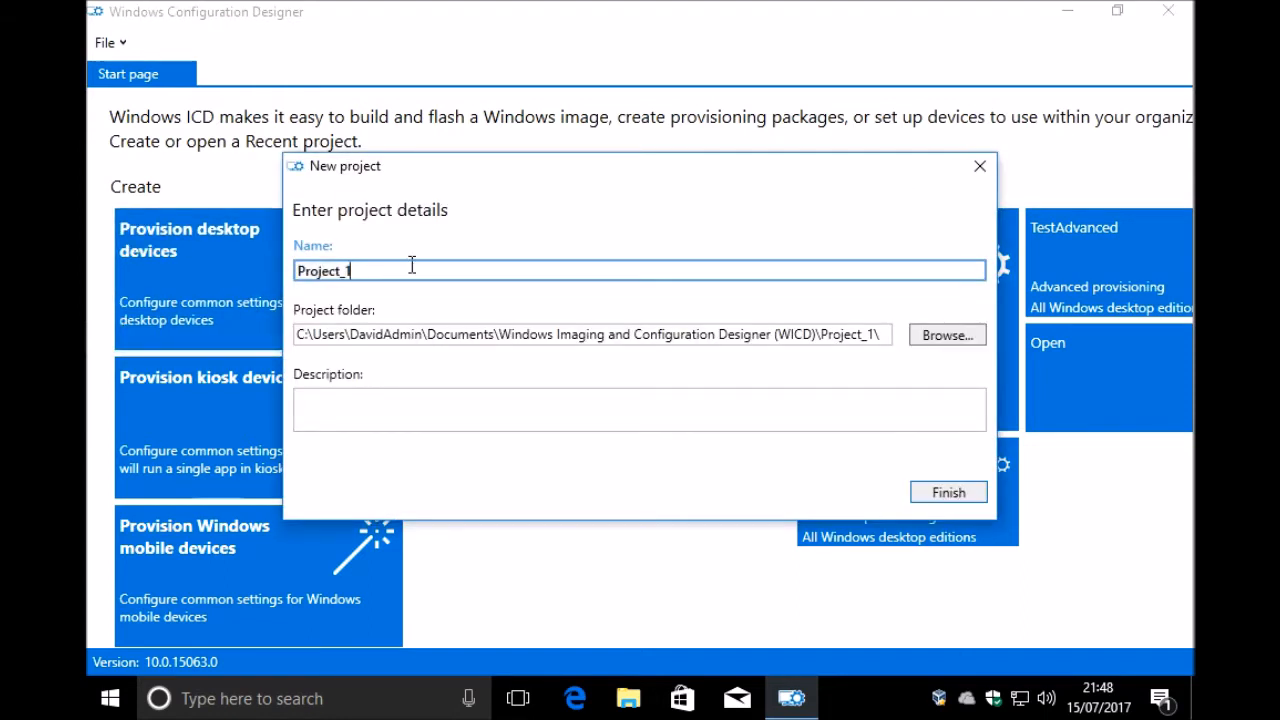
pyautogui.write('Shared')
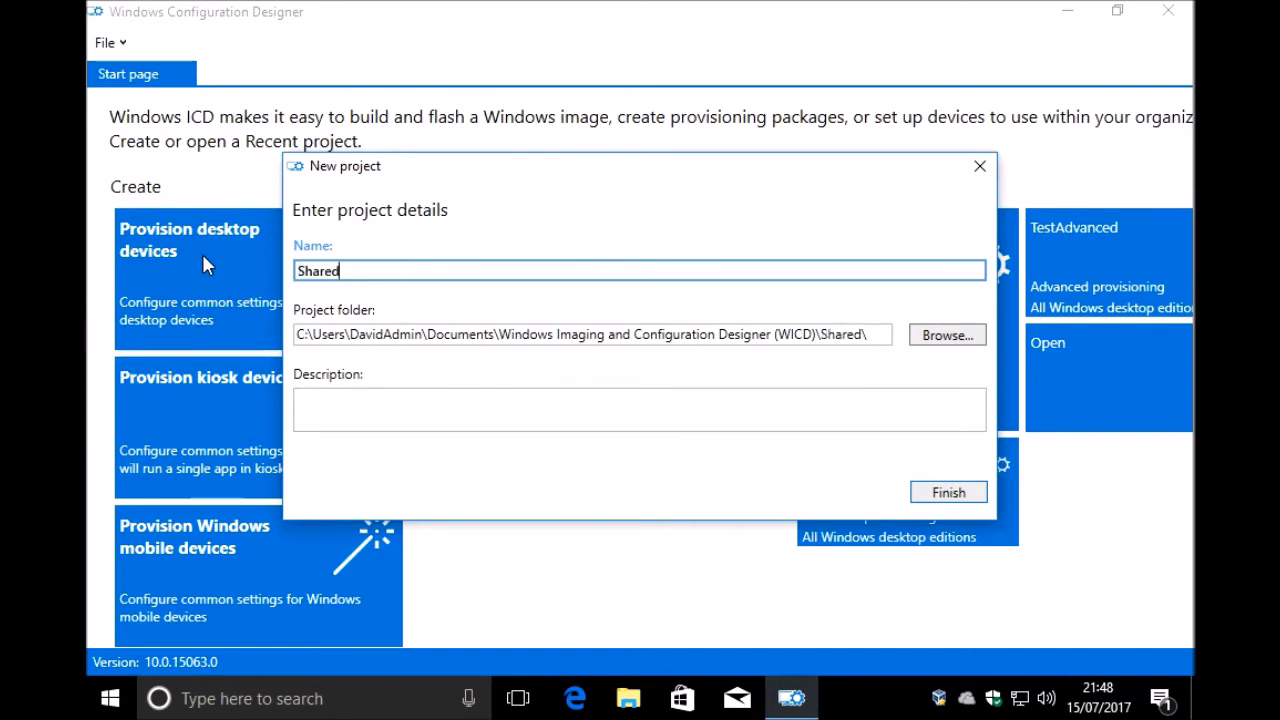
pyautogui.write('PC_Test')
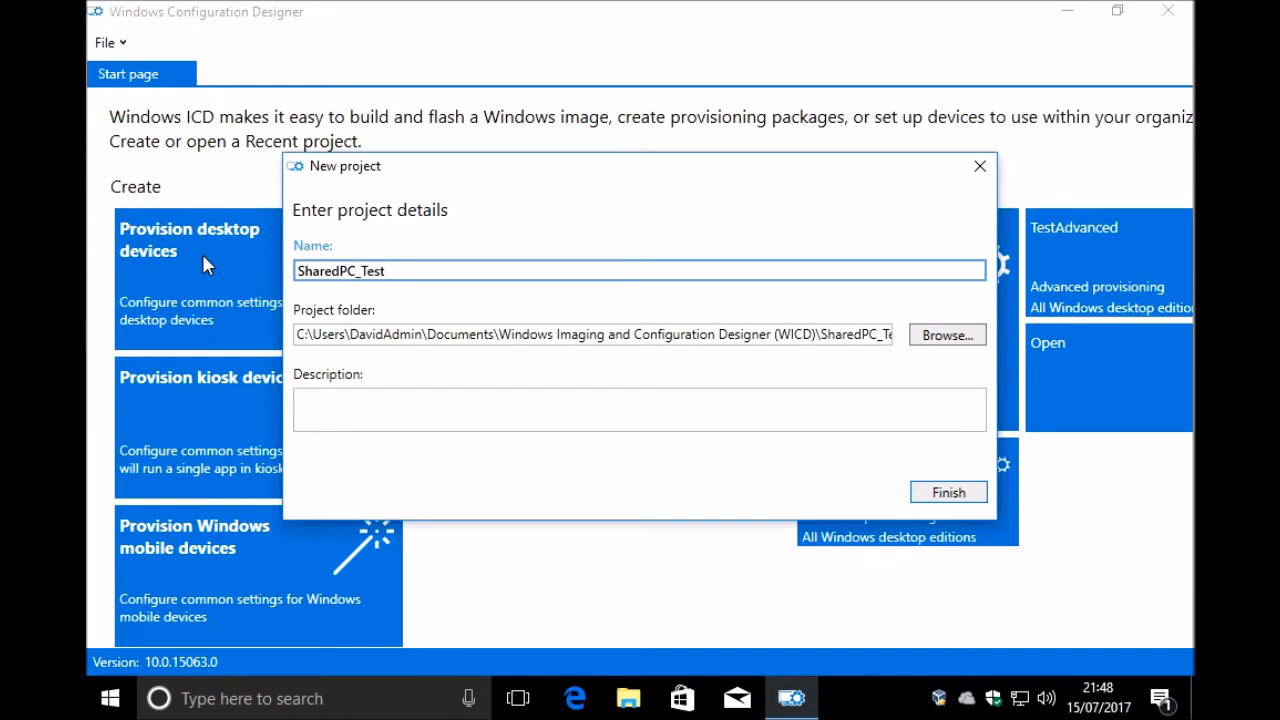
pyautogui.click(380, 404)
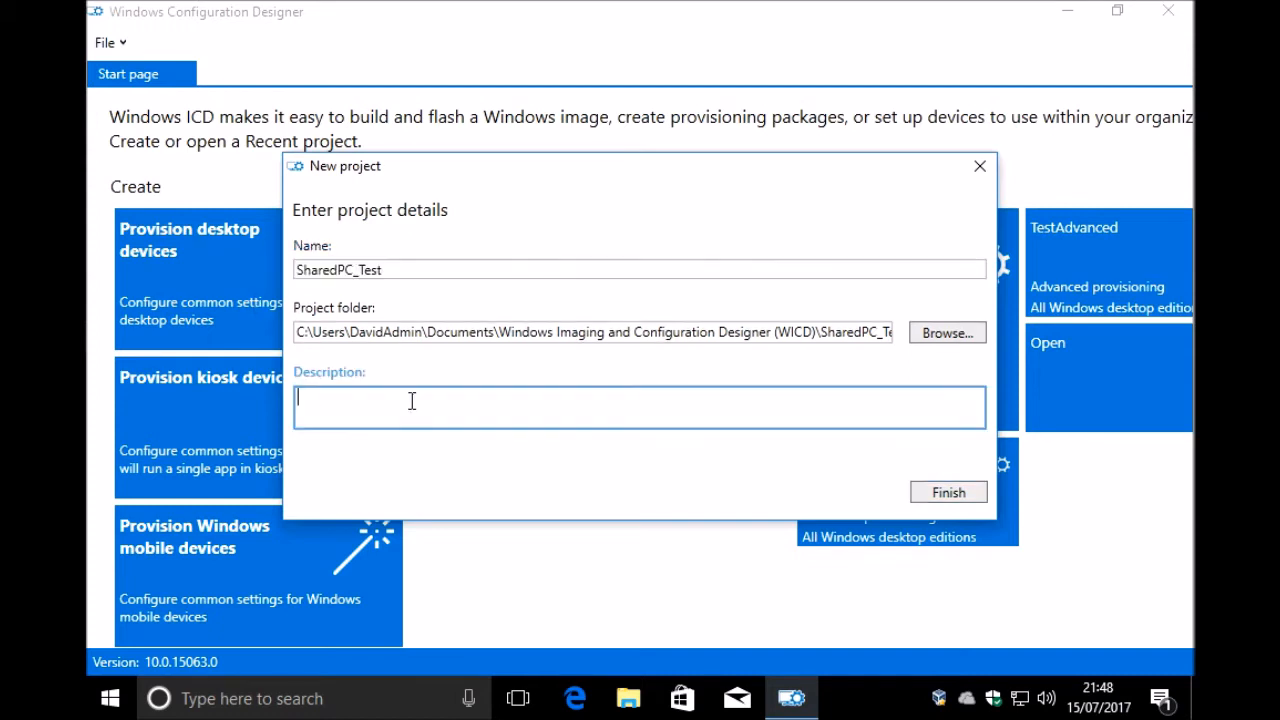
pyautogui.write('Shared PC Provisioning Package')
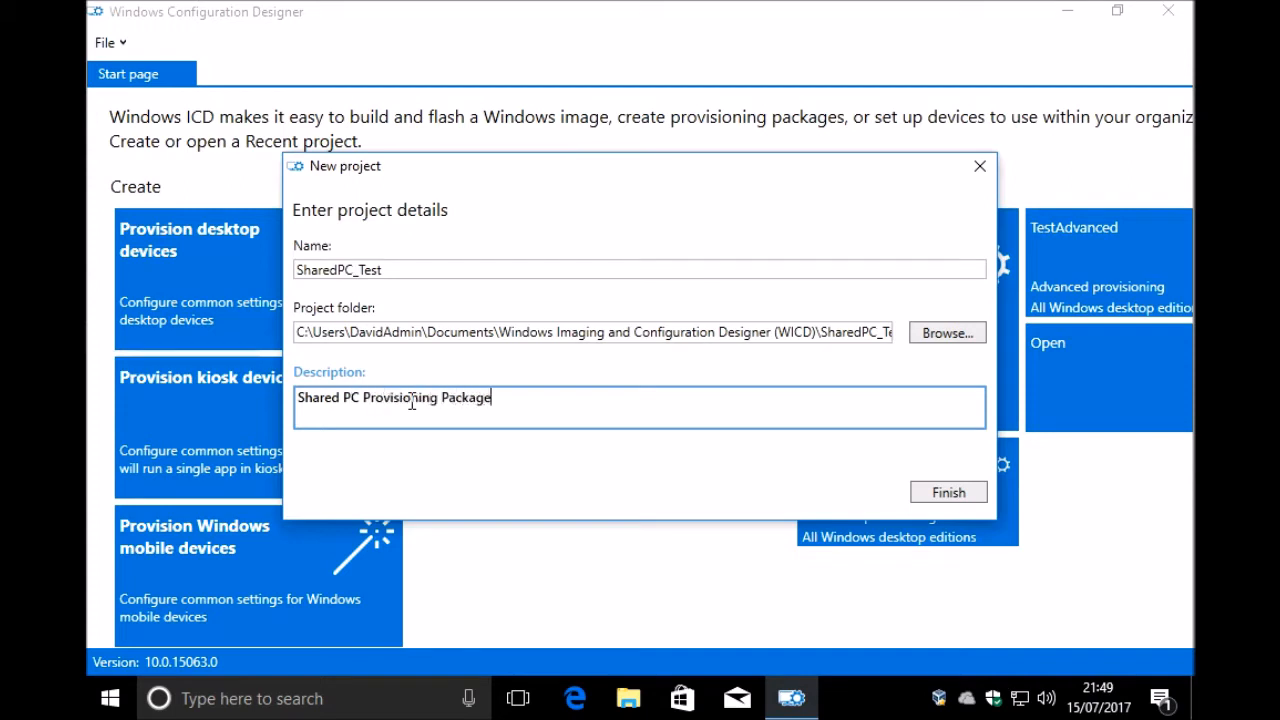
pyautogui.click(946, 492)
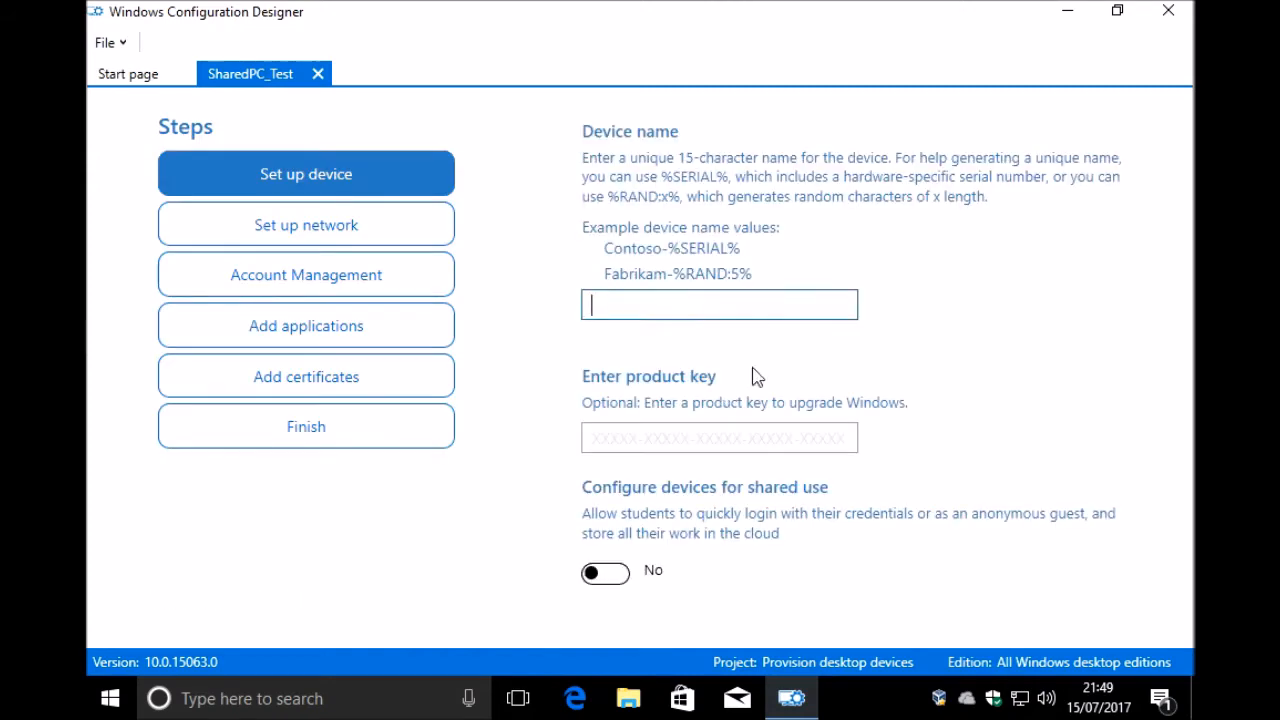
# Step: Set Configure devices for shared use to Yes in the device setup and review the remaining device options
pyautogui.scroll(-2, 890, 330)
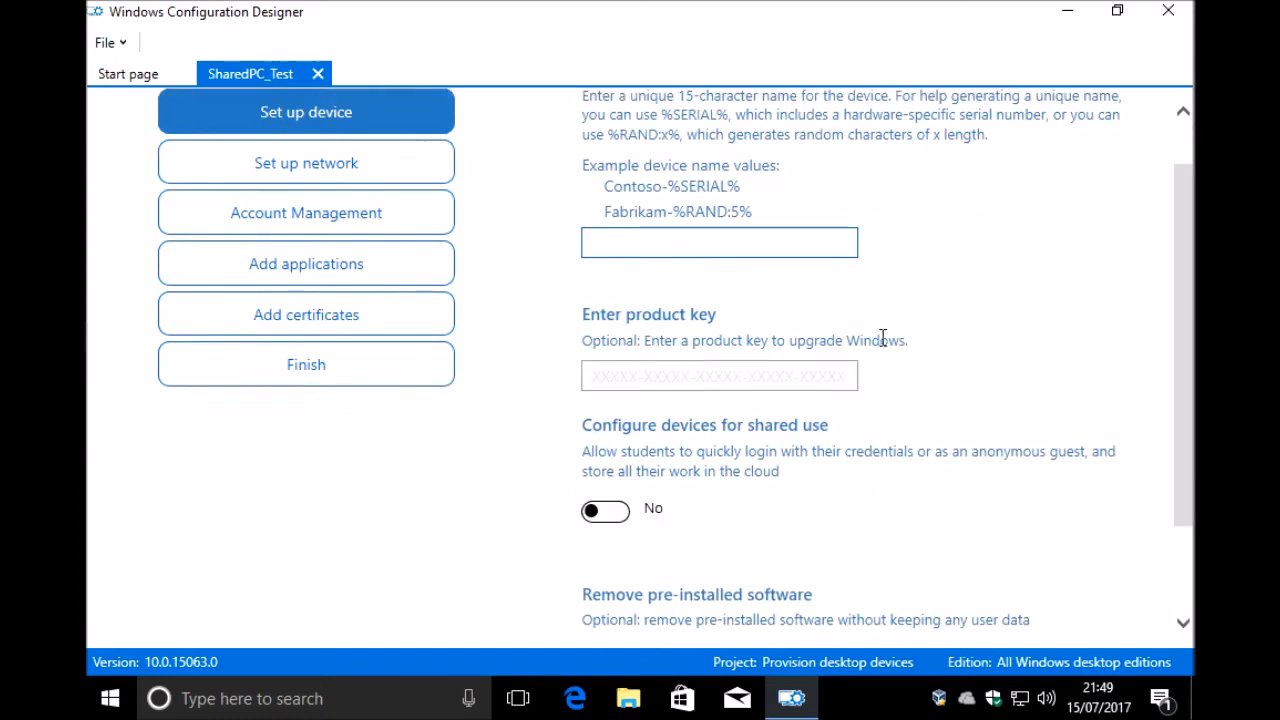
pyautogui.click(606, 489)
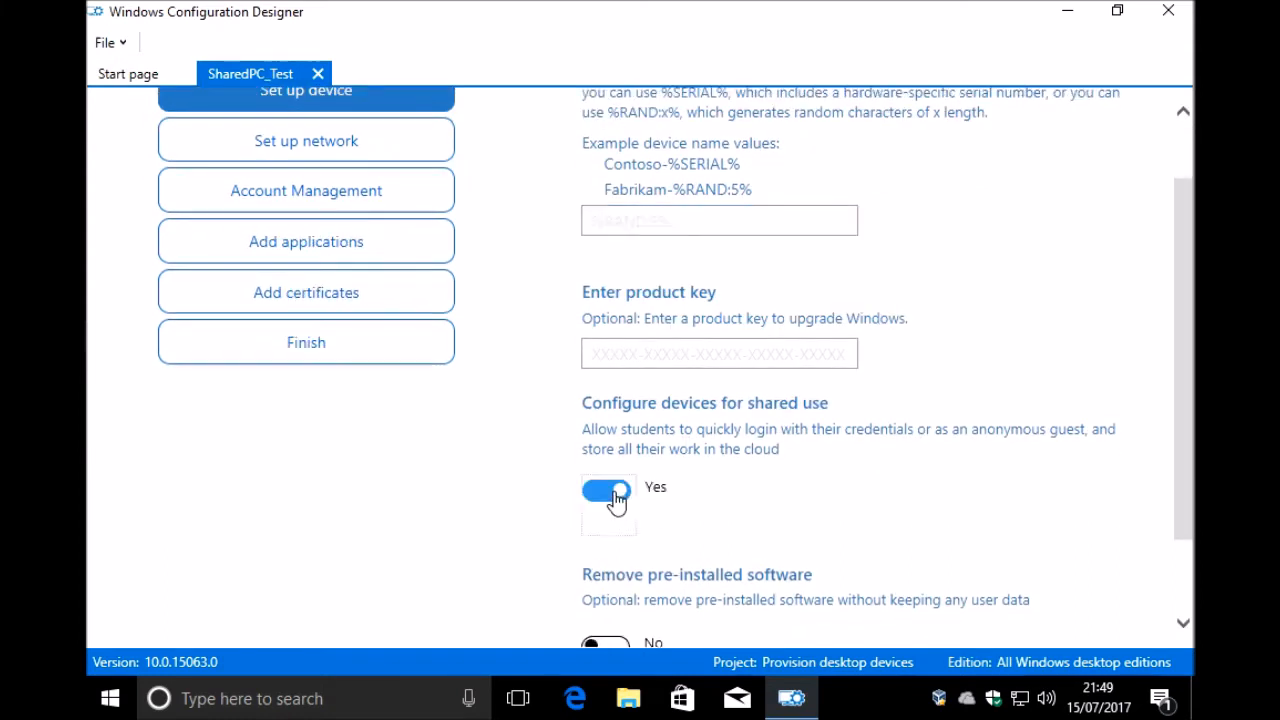
pyautogui.moveTo(1183, 294); pyautogui.dragTo(1176, 366)
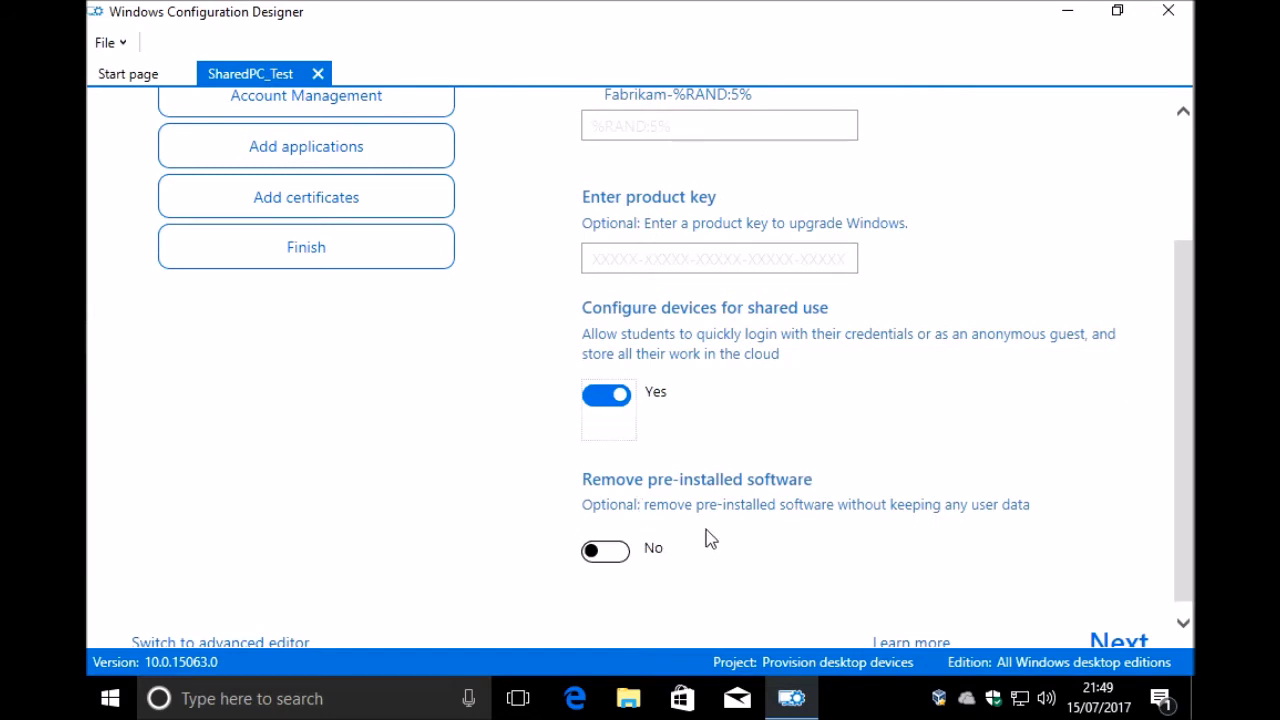
pyautogui.moveTo(1183, 530); pyautogui.dragTo(1183, 414)
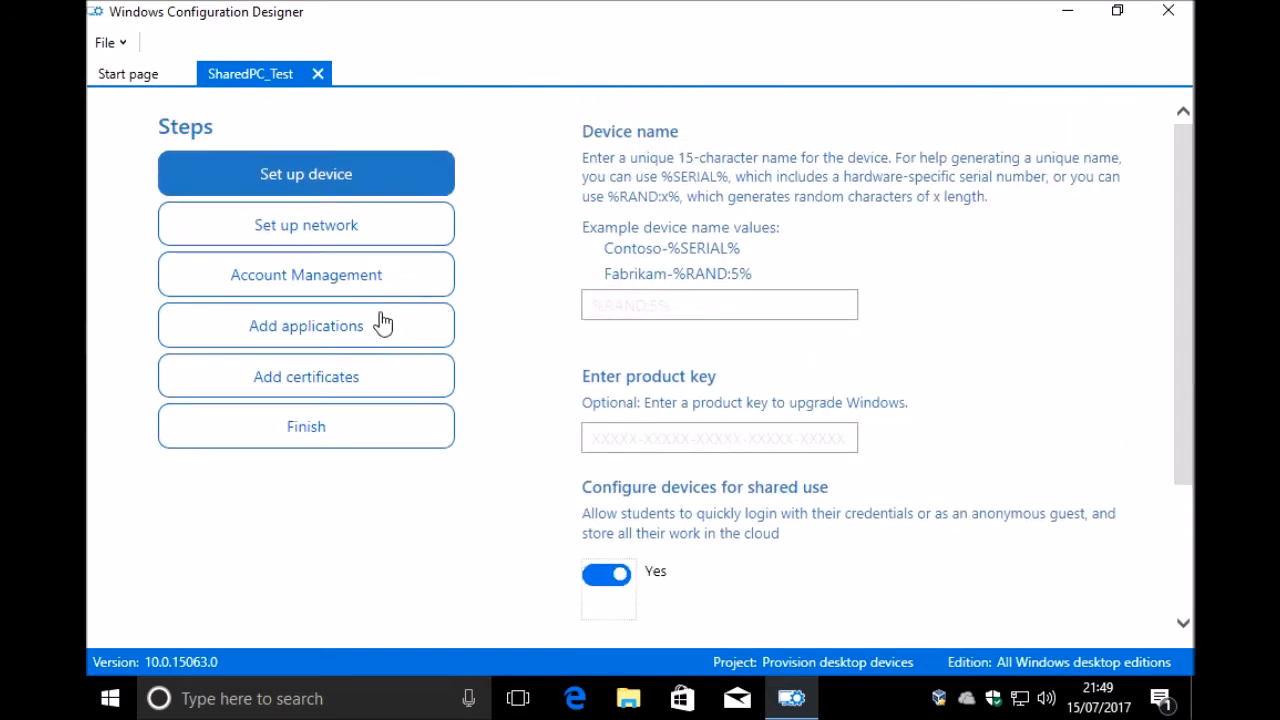
# Step: Switch the SharedPC_Test project to the advanced editor and accept that the simple editor can no longer open it
pyautogui.moveTo(1186, 306); pyautogui.dragTo(1171, 471)
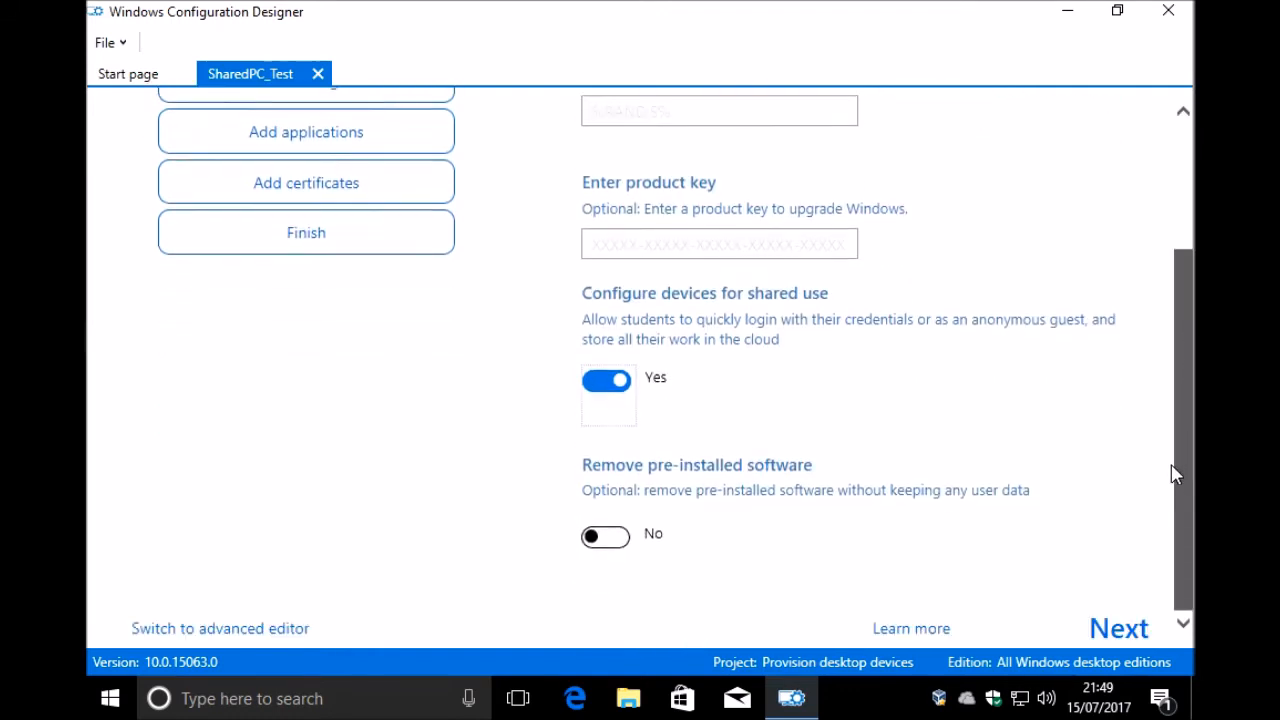
pyautogui.click(223, 630)
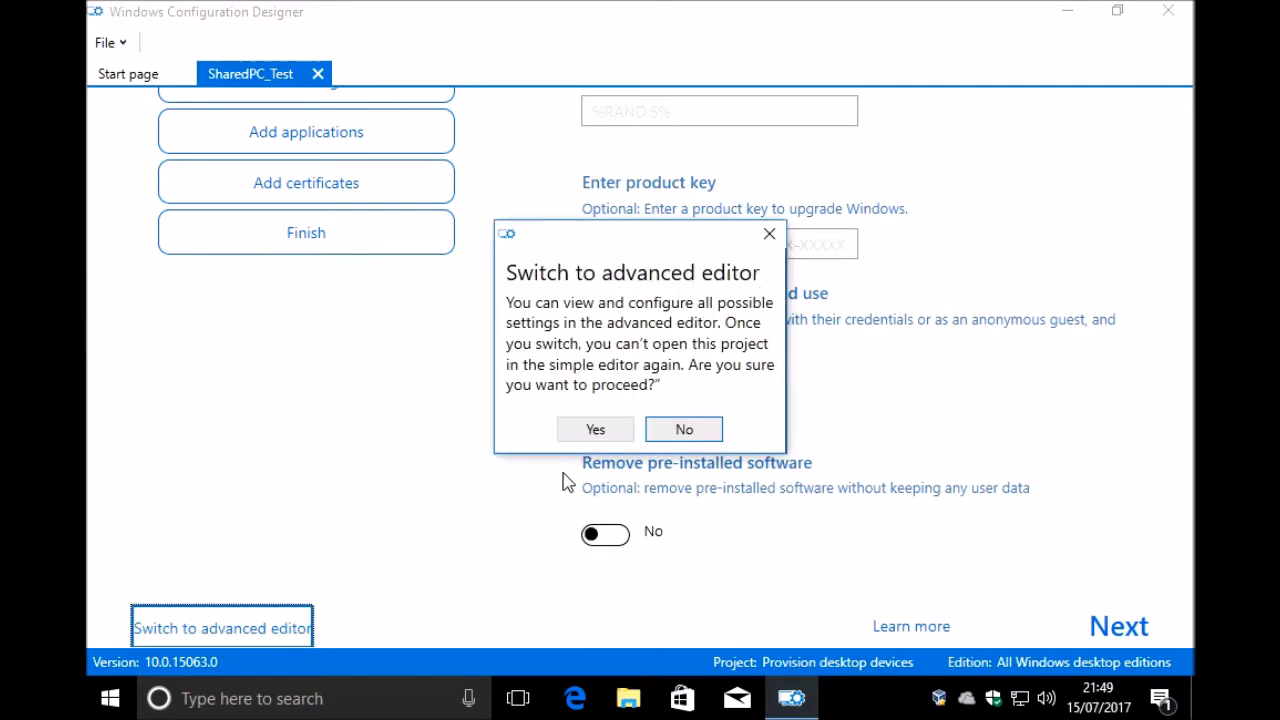
pyautogui.click(596, 430)
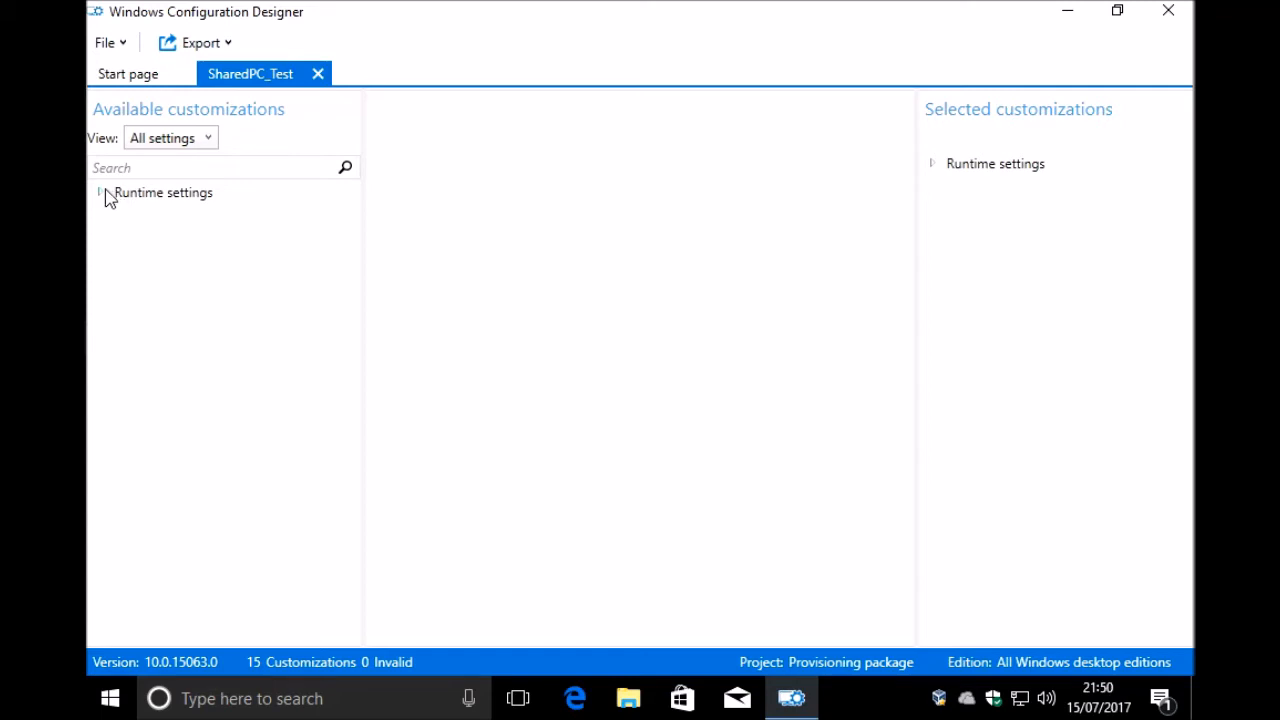
# Step: Expand the selected runtime settings and inspect the AllowAddProvisioningPackage setting in the Security policies
pyautogui.click(934, 164)
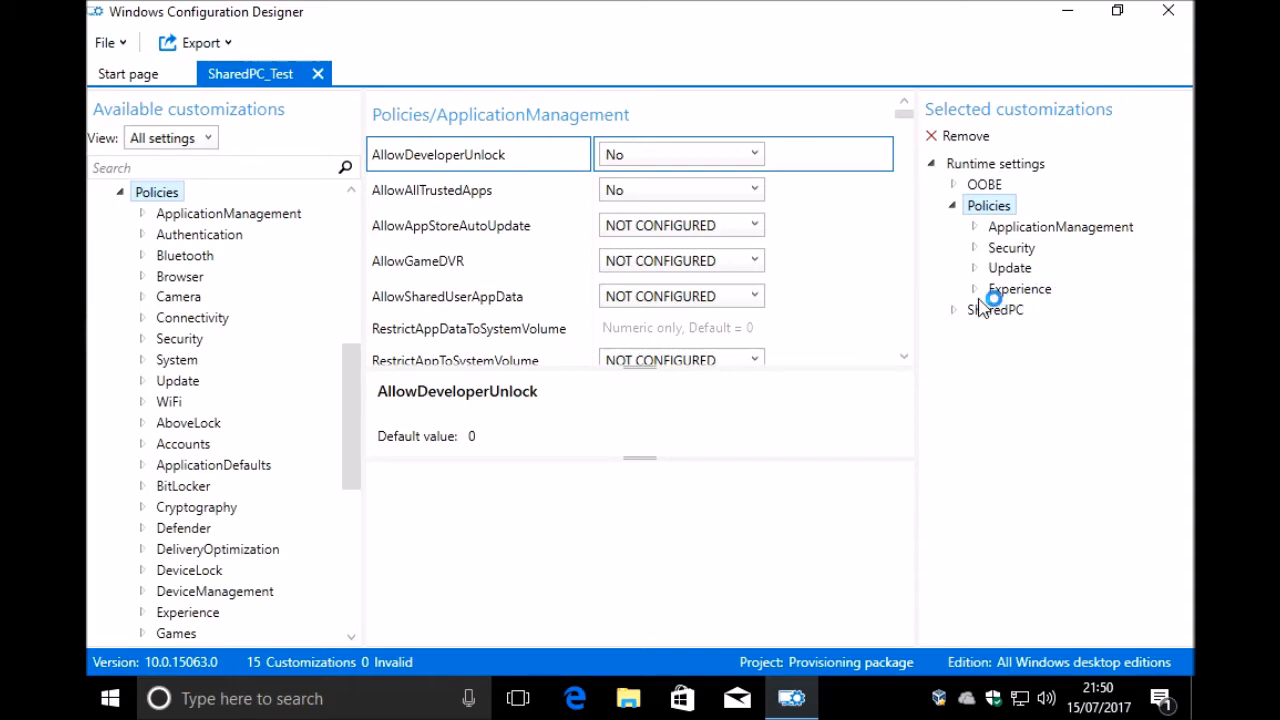
pyautogui.click(1011, 249)
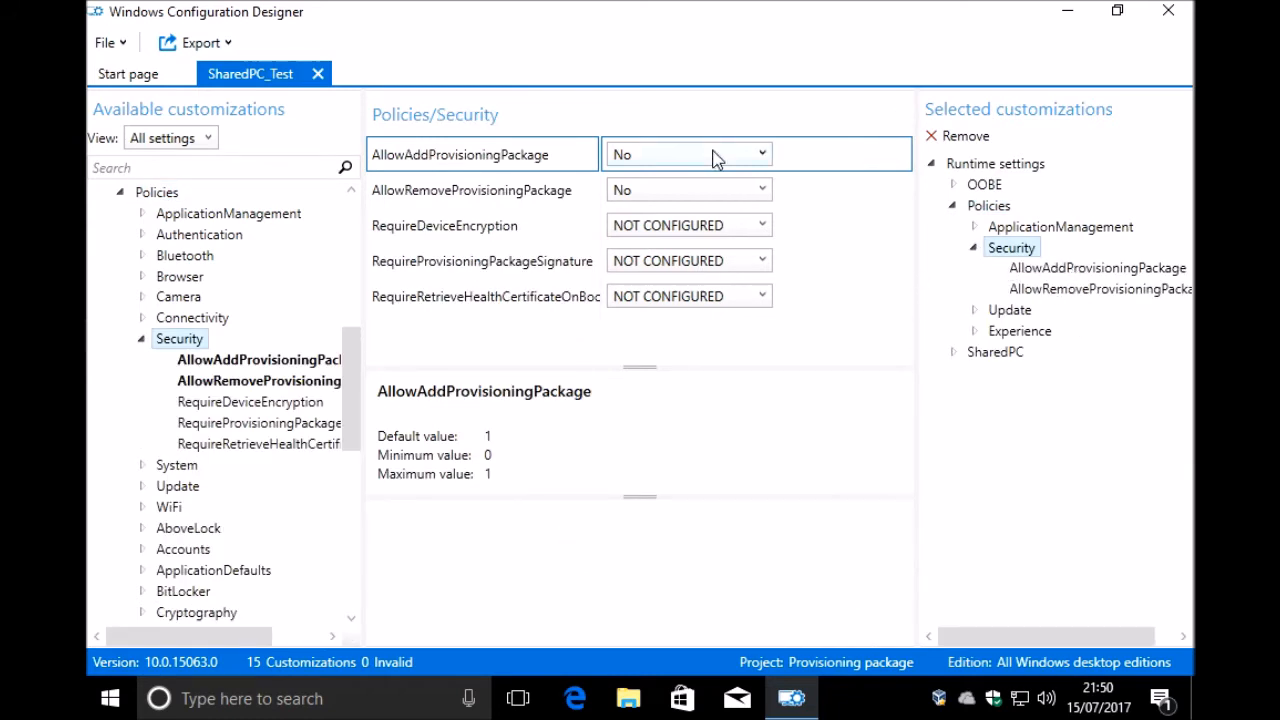
pyautogui.click(682, 162)
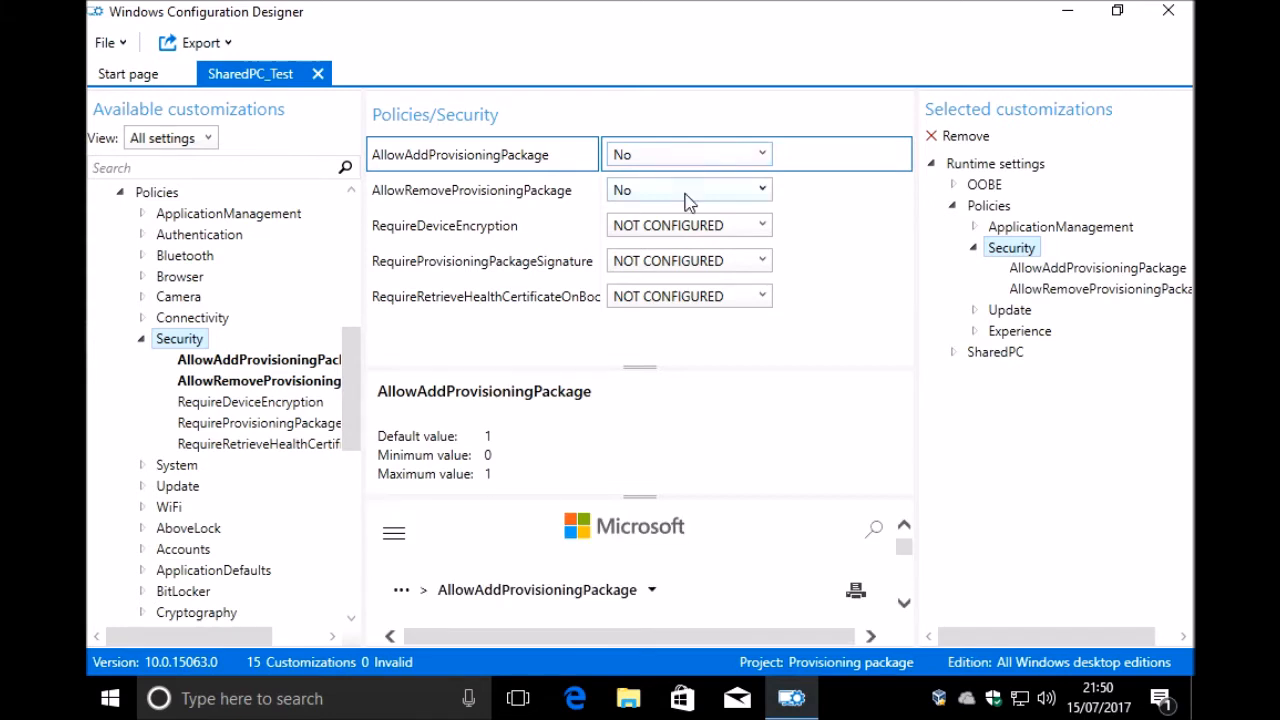
# Step: Try AllowRemoveProvisioningPackage at Yes in the Security policies and return it to No
pyautogui.click(687, 195)
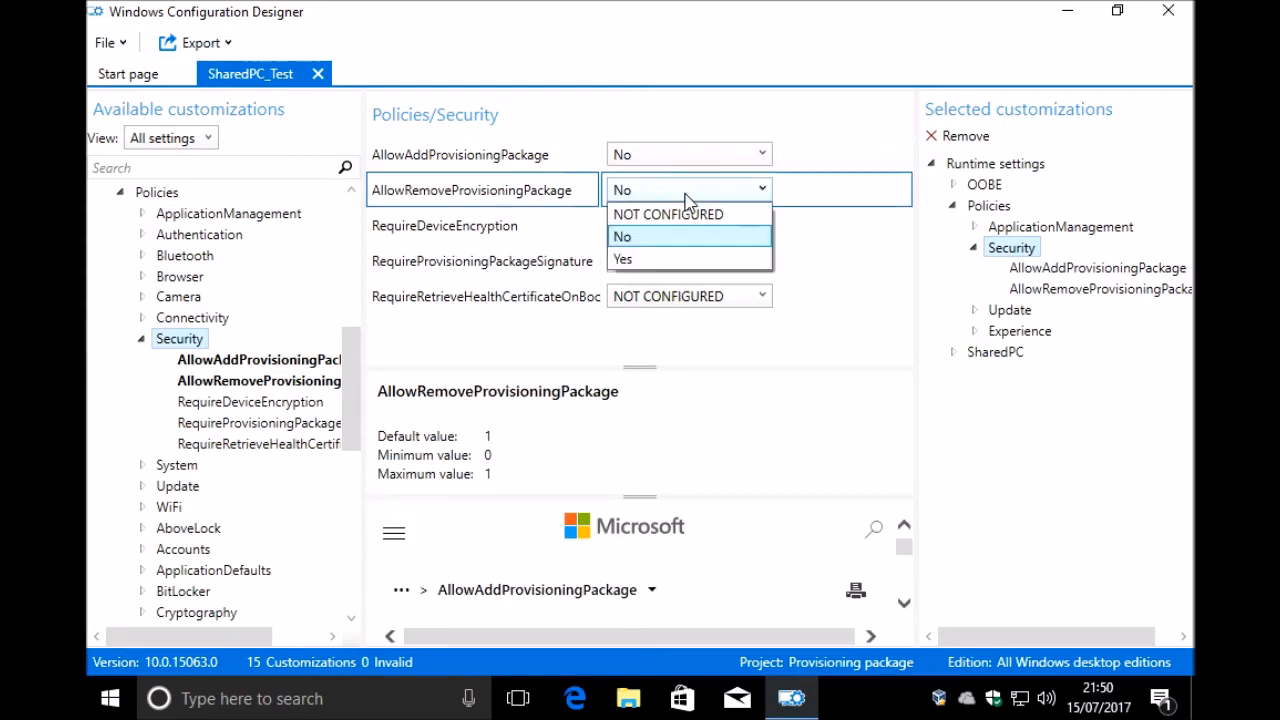
pyautogui.click(632, 260)
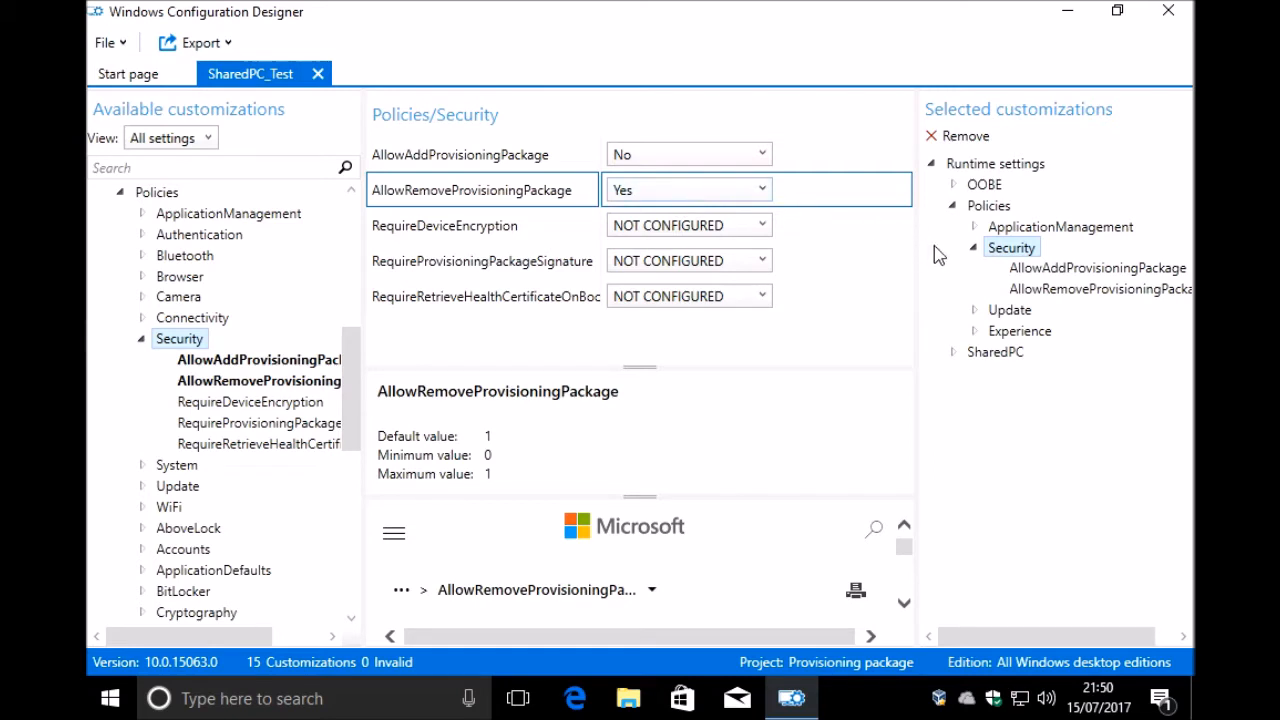
pyautogui.click(701, 192)
pyautogui.click(682, 238)
# Step: Review the Update policies, from the active hours and AllowAutoUpdate settings through to the update service URLs
pyautogui.doubleClick(1015, 313)
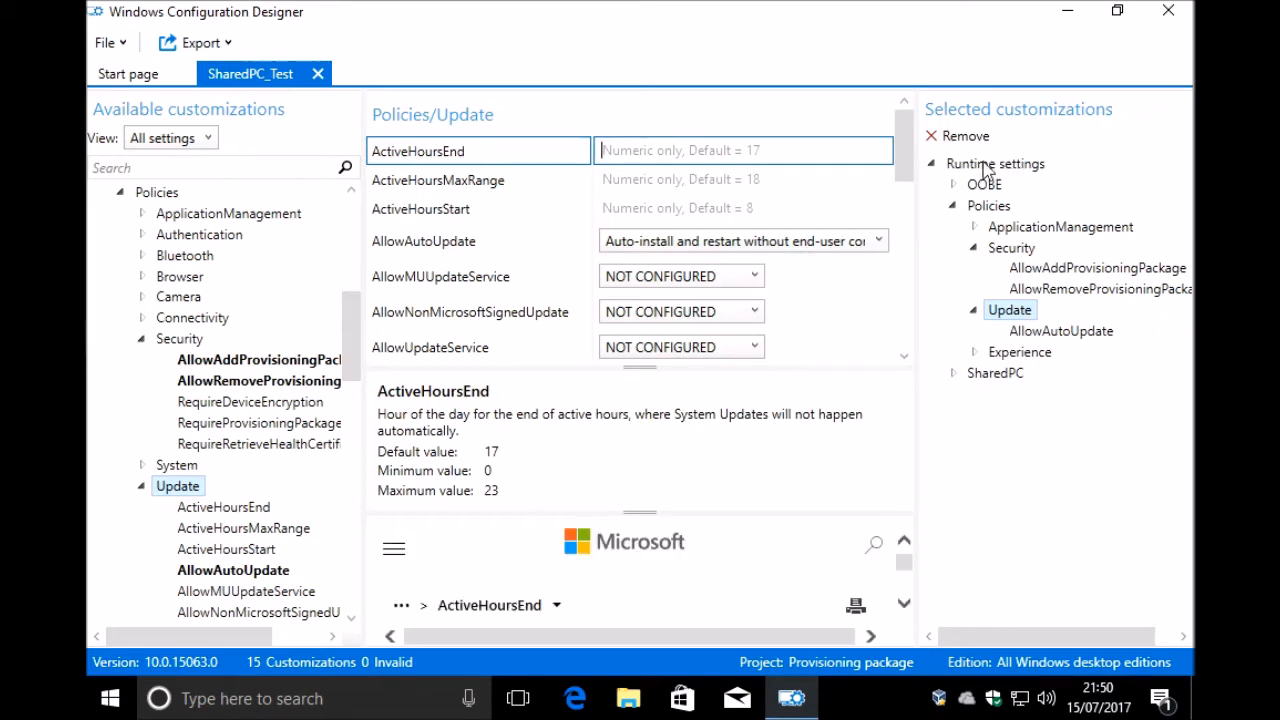
pyautogui.scroll(-2, 910, 176)
pyautogui.moveTo(907, 168); pyautogui.dragTo(909, 149)
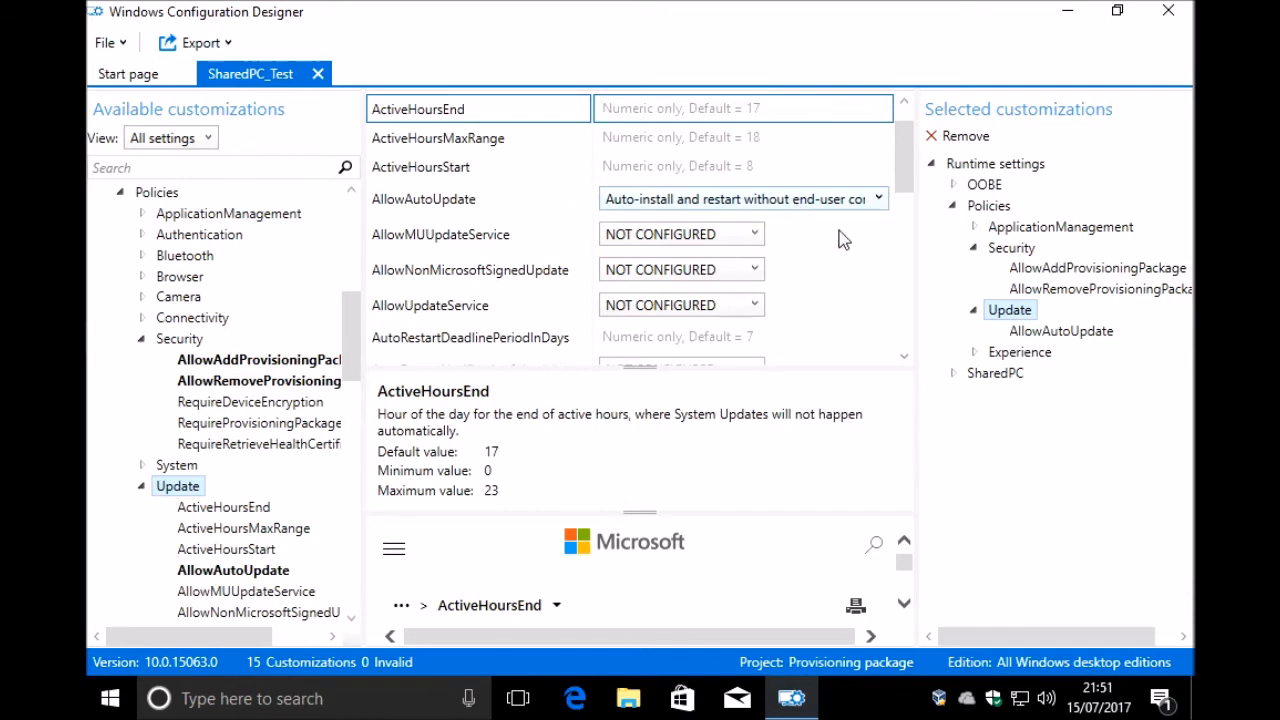
pyautogui.moveTo(909, 168); pyautogui.dragTo(903, 345)
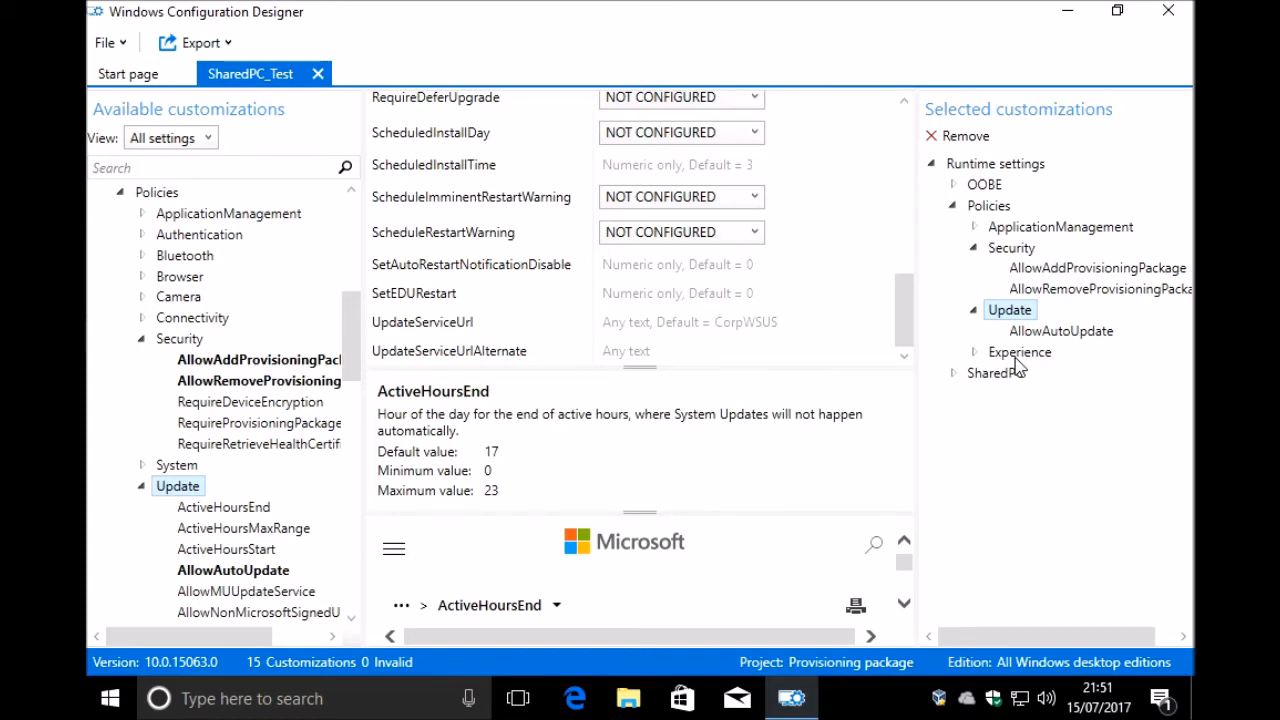
# Step: Review the ApplicationManagement policies and check the AllowAllTrustedApps choices, keeping No selected
pyautogui.click(1059, 228)
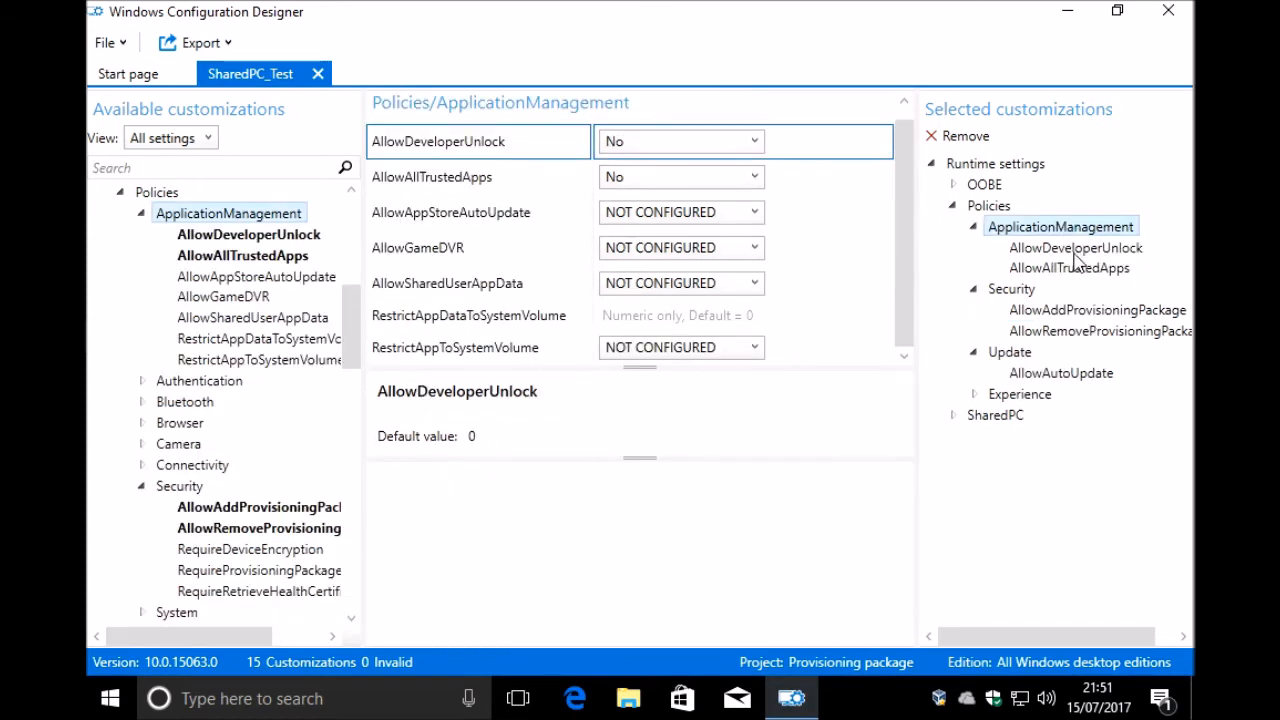
pyautogui.click(655, 180)
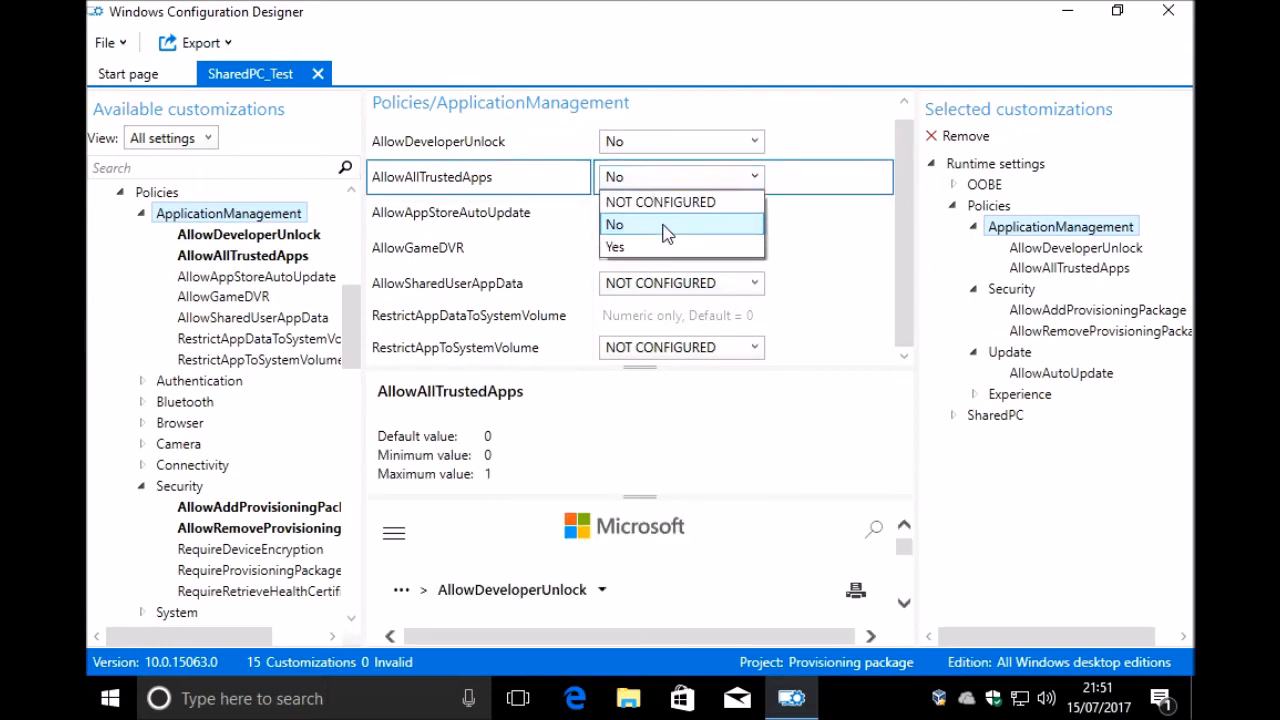
pyautogui.click(676, 221)
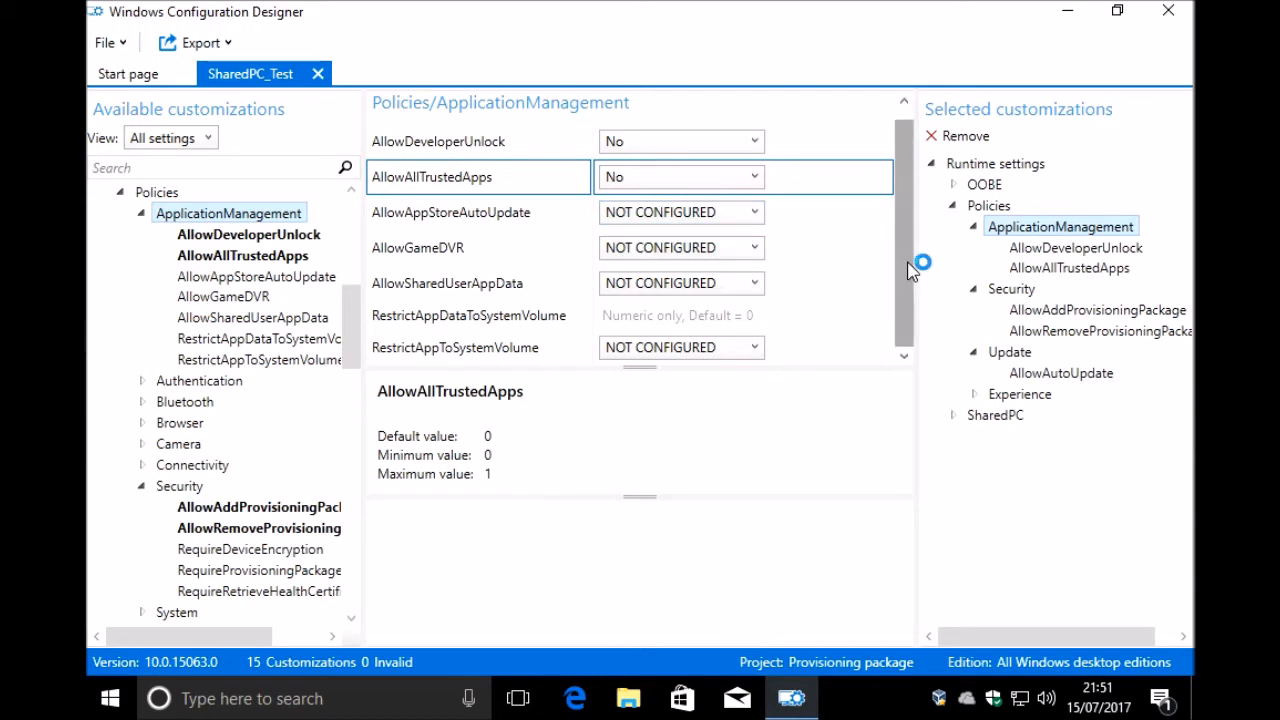
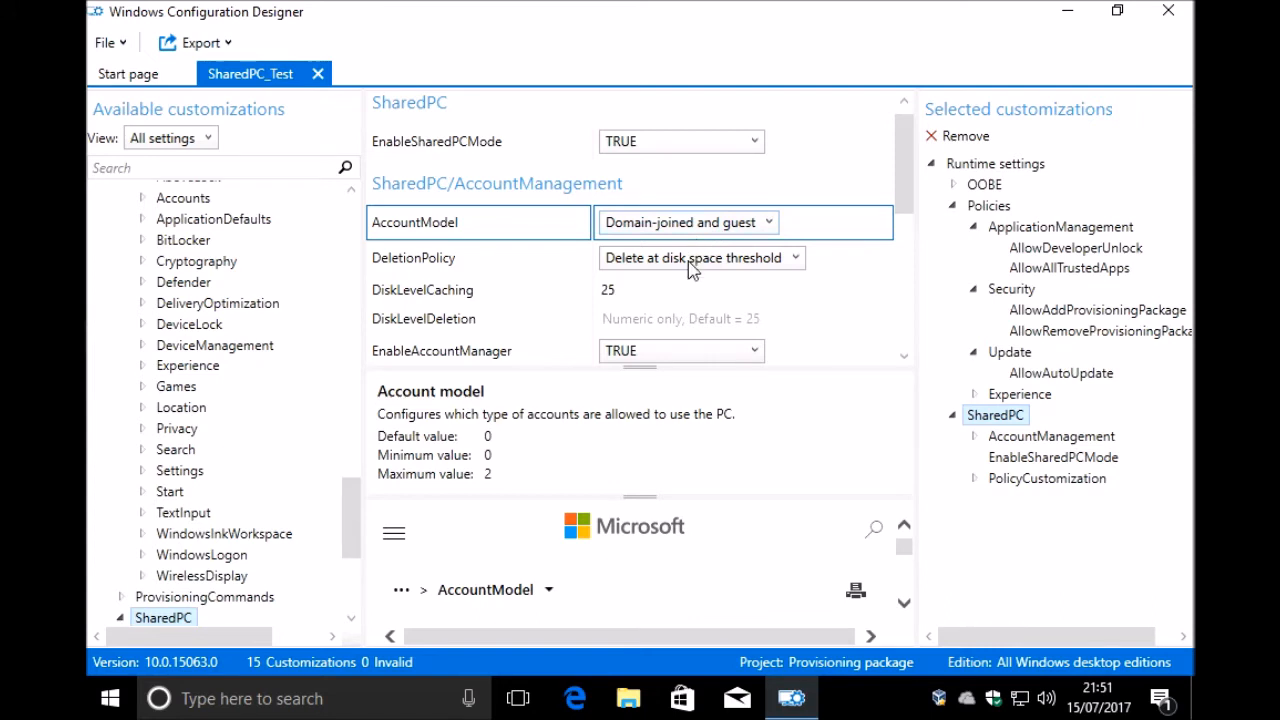
# Step: Set the SharedPC account DeletionPolicy to "Delete at disk space threshold and inactive threshold"
pyautogui.click(690, 260)
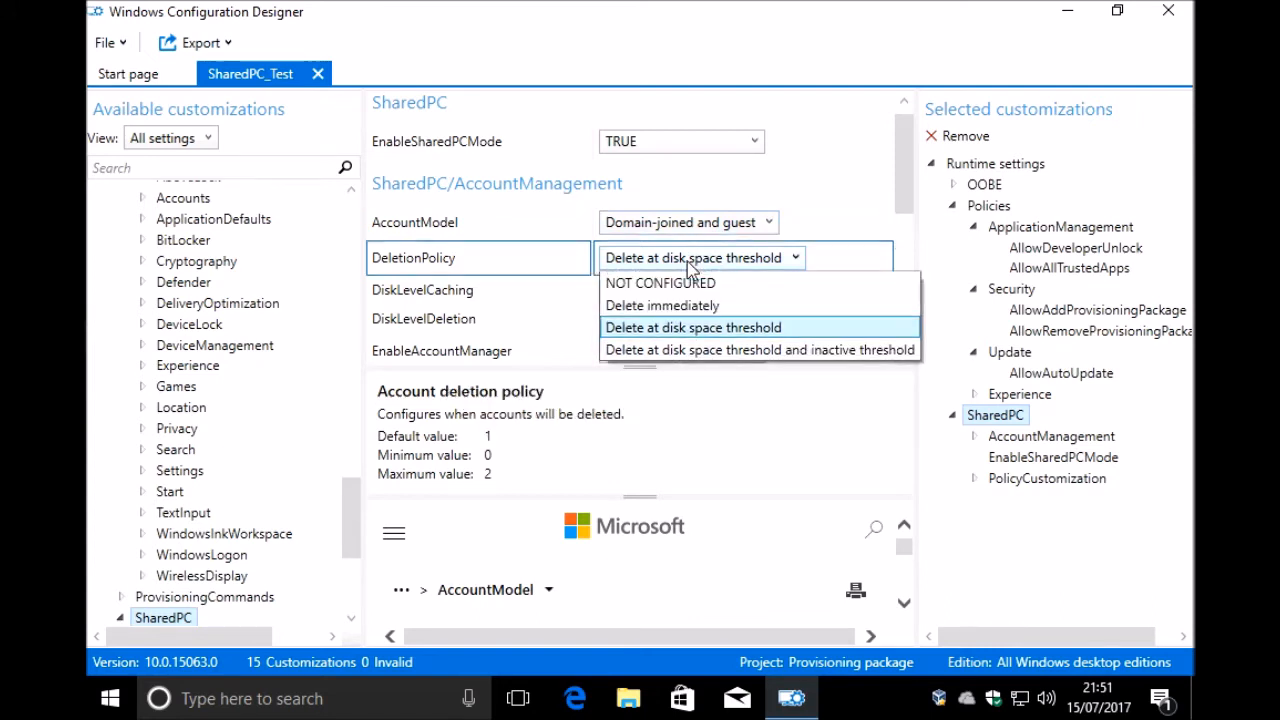
pyautogui.click(748, 350)
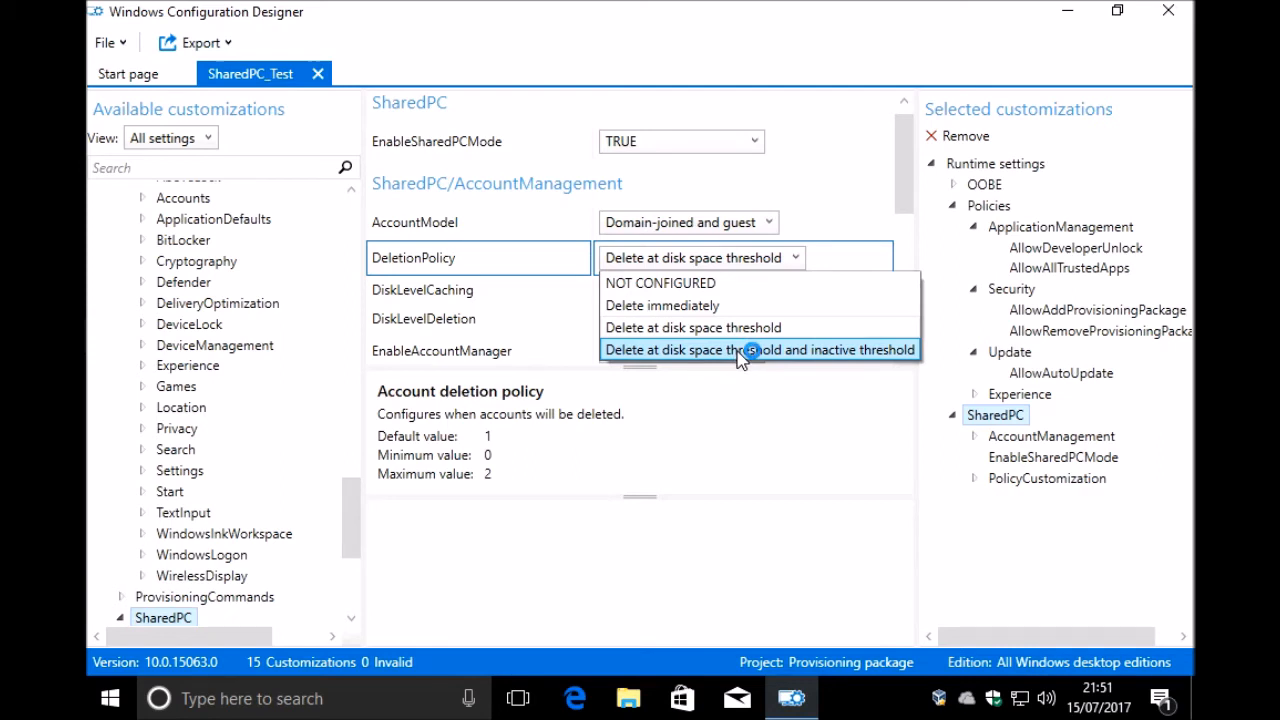
pyautogui.click(738, 352)
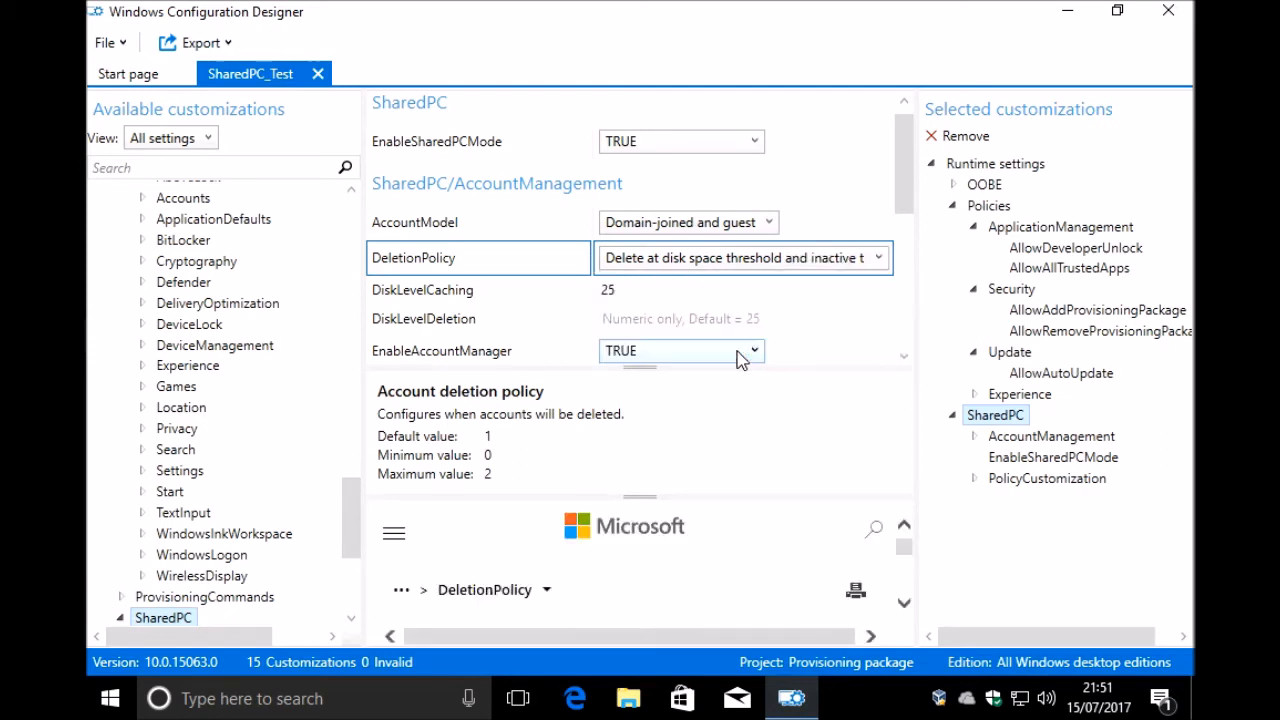
# Step: Set DiskLevelCaching to 50 and DiskLevelDeletion to 25 in the SharedPC account management settings
pyautogui.click(649, 285)
pyautogui.moveTo(646, 289); pyautogui.dragTo(590, 304)
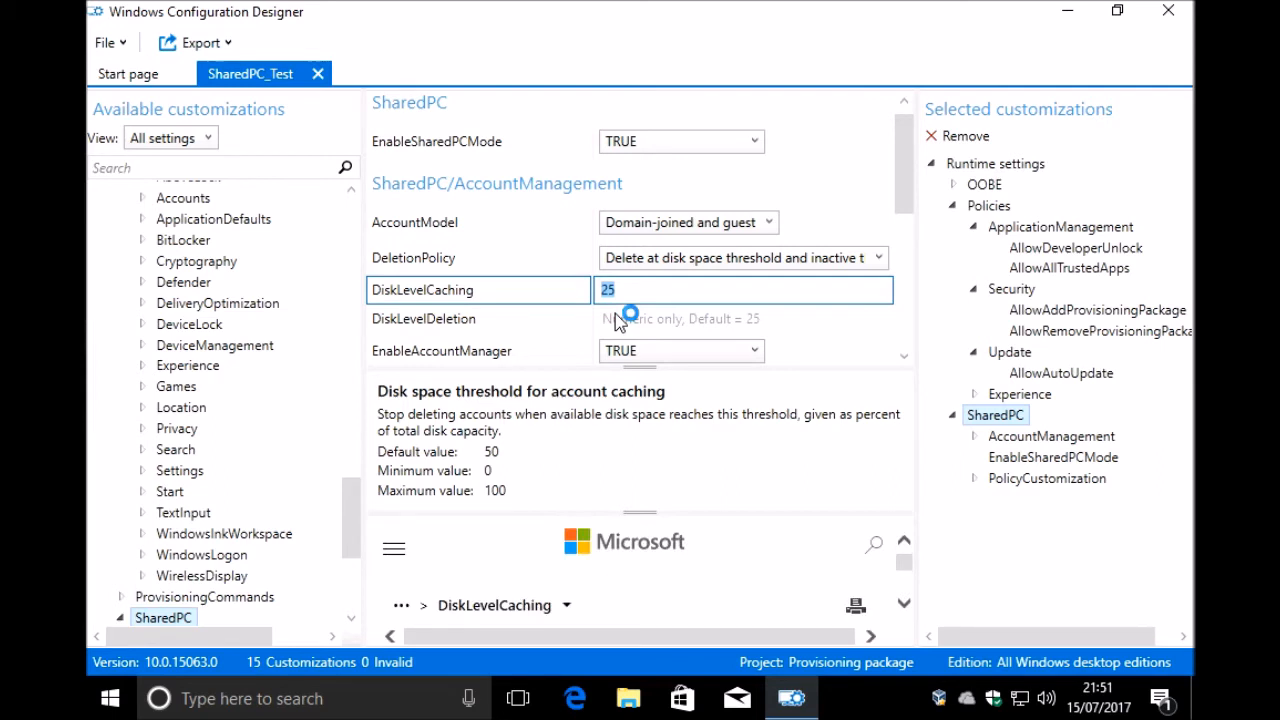
pyautogui.write('50')
pyautogui.click(663, 321)
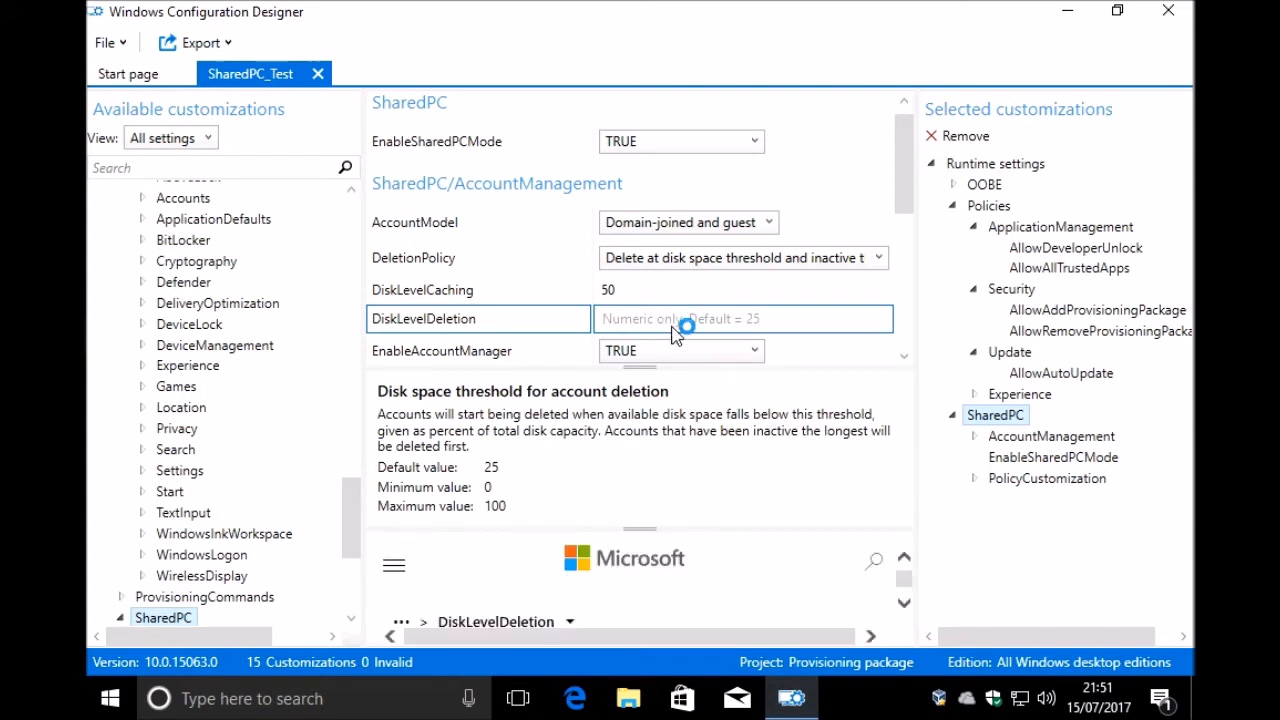
pyautogui.write('25')
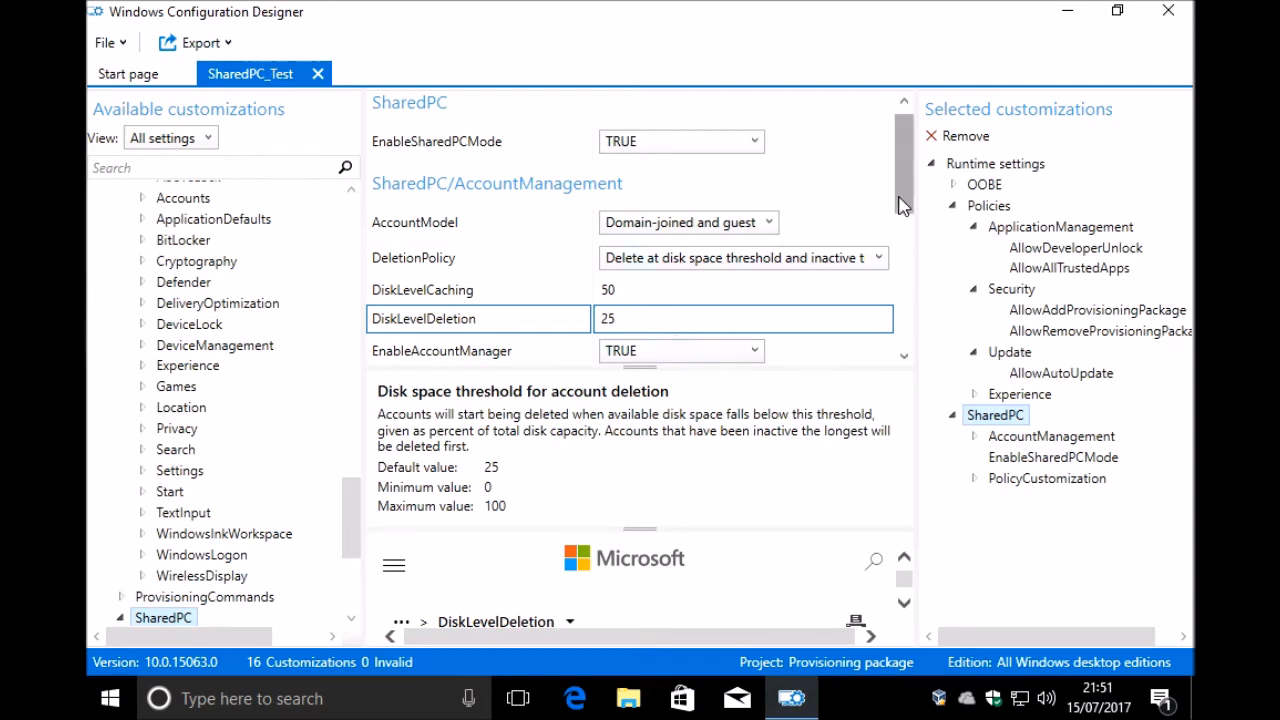
# Step: Set the account InactiveThreshold to 30 in the SharedPC account management settings
pyautogui.moveTo(898, 205); pyautogui.dragTo(914, 268)
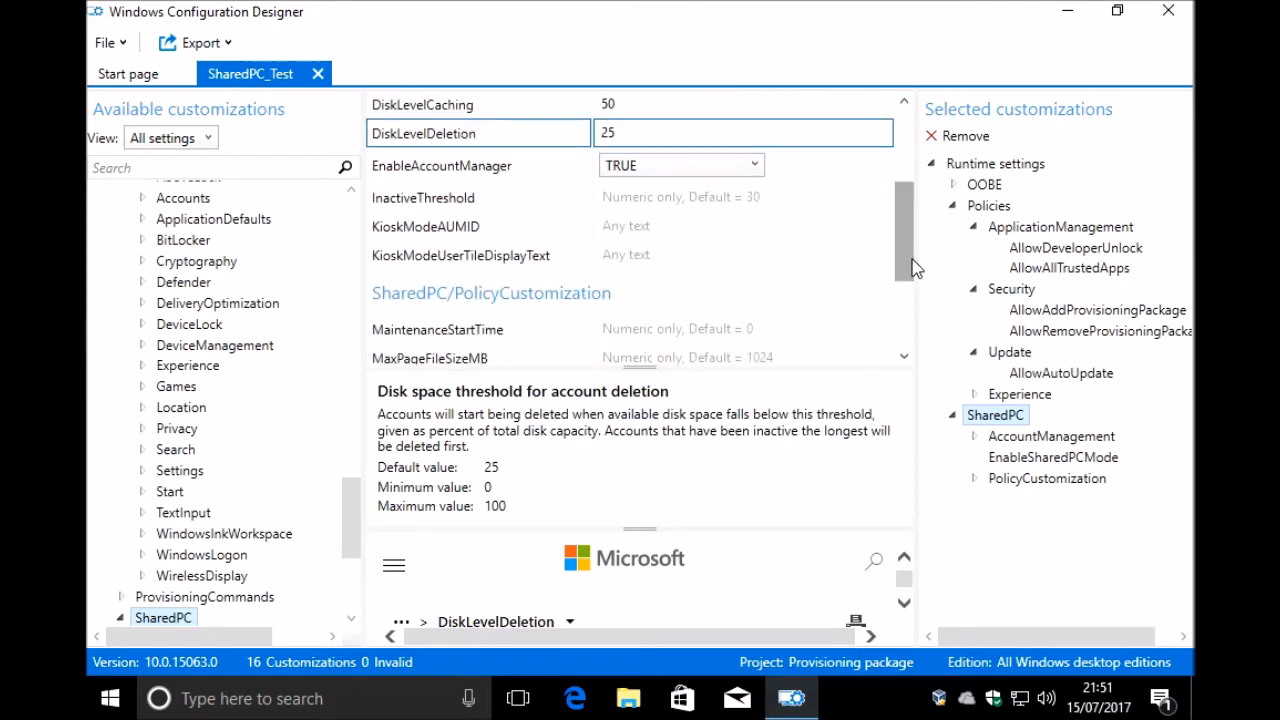
pyautogui.click(712, 202)
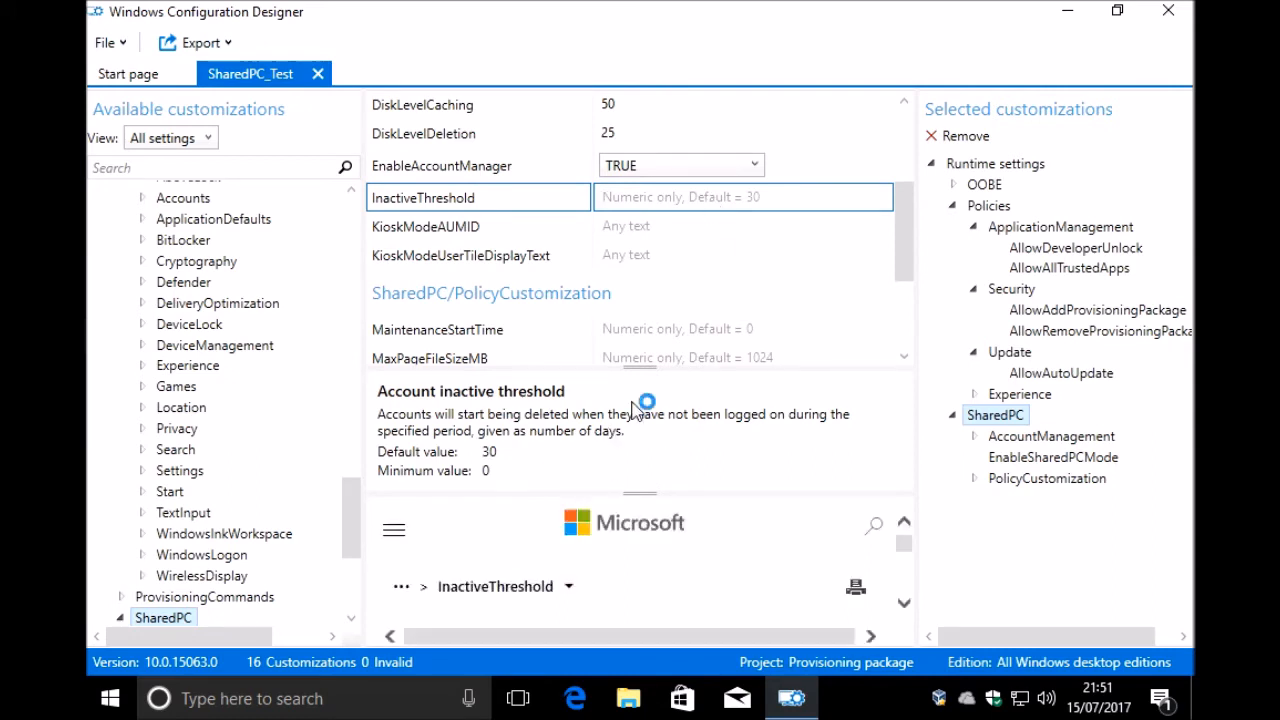
pyautogui.write('30')
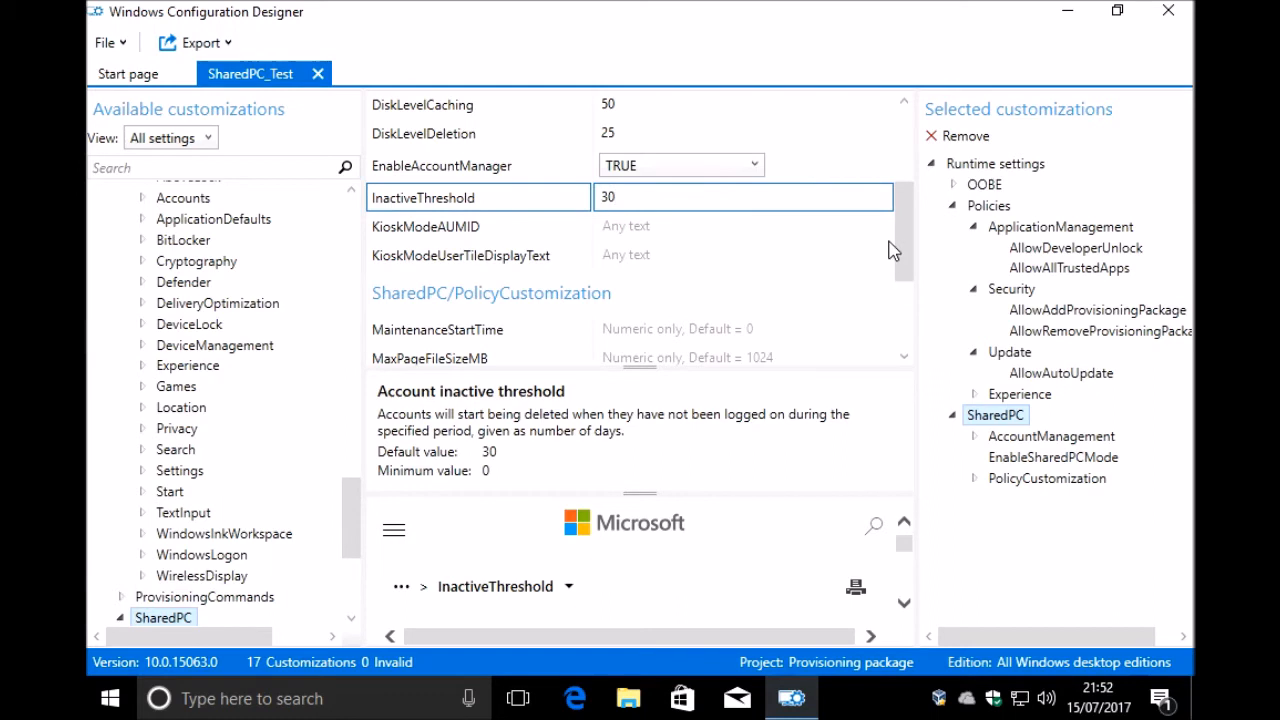
# Step: Set RestrictLocalStorage to TRUE in the SharedPC policy customization settings
pyautogui.moveTo(903, 243); pyautogui.dragTo(908, 318)
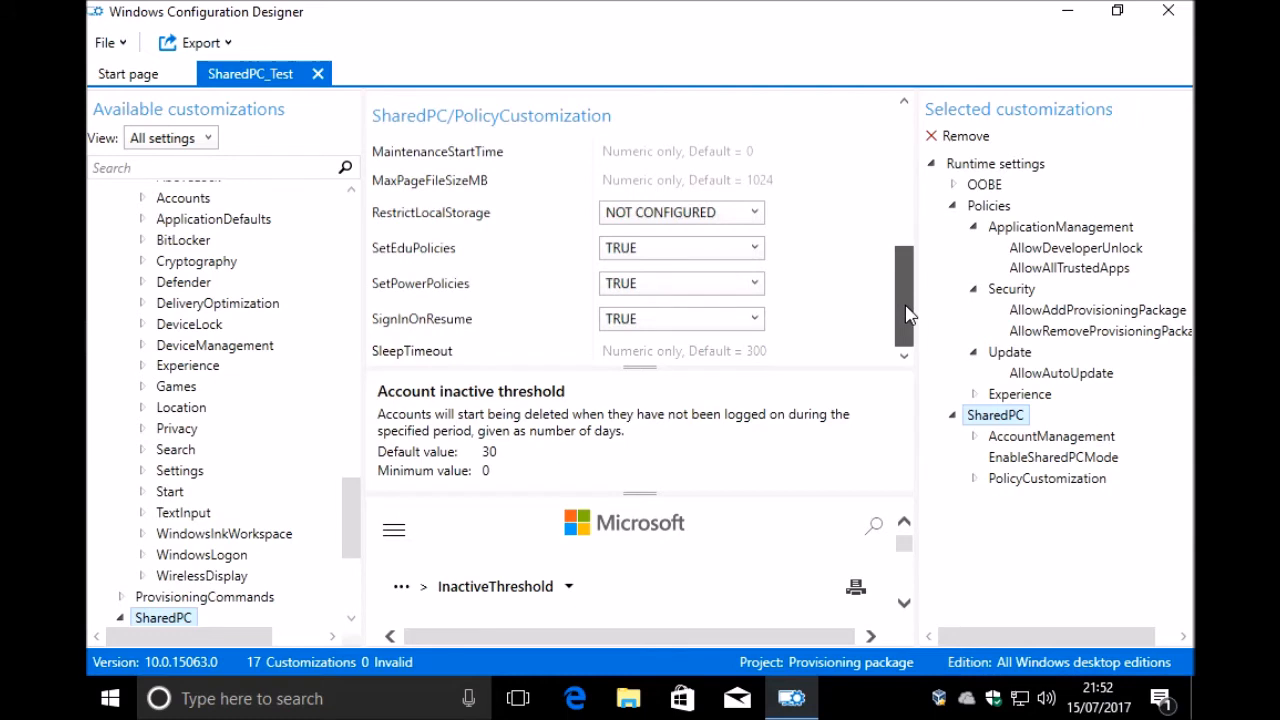
pyautogui.click(672, 219)
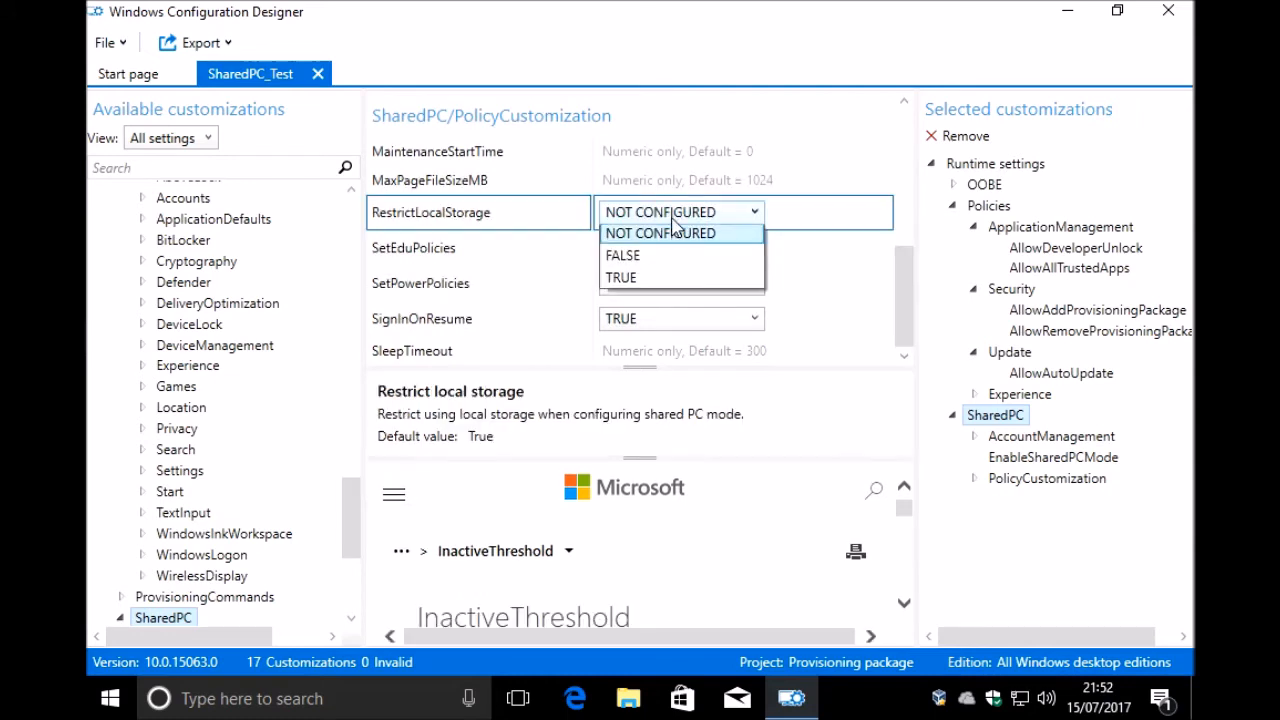
pyautogui.click(647, 284)
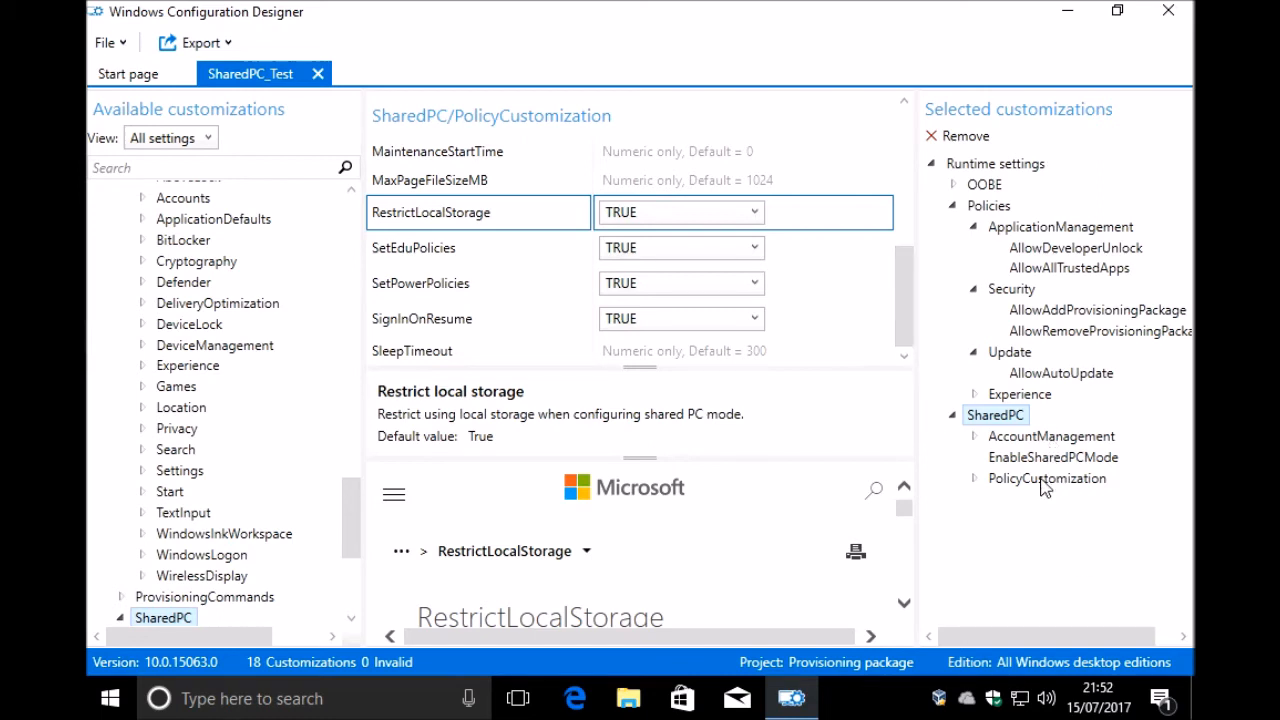
pyautogui.moveTo(907, 290); pyautogui.dragTo(896, 134)
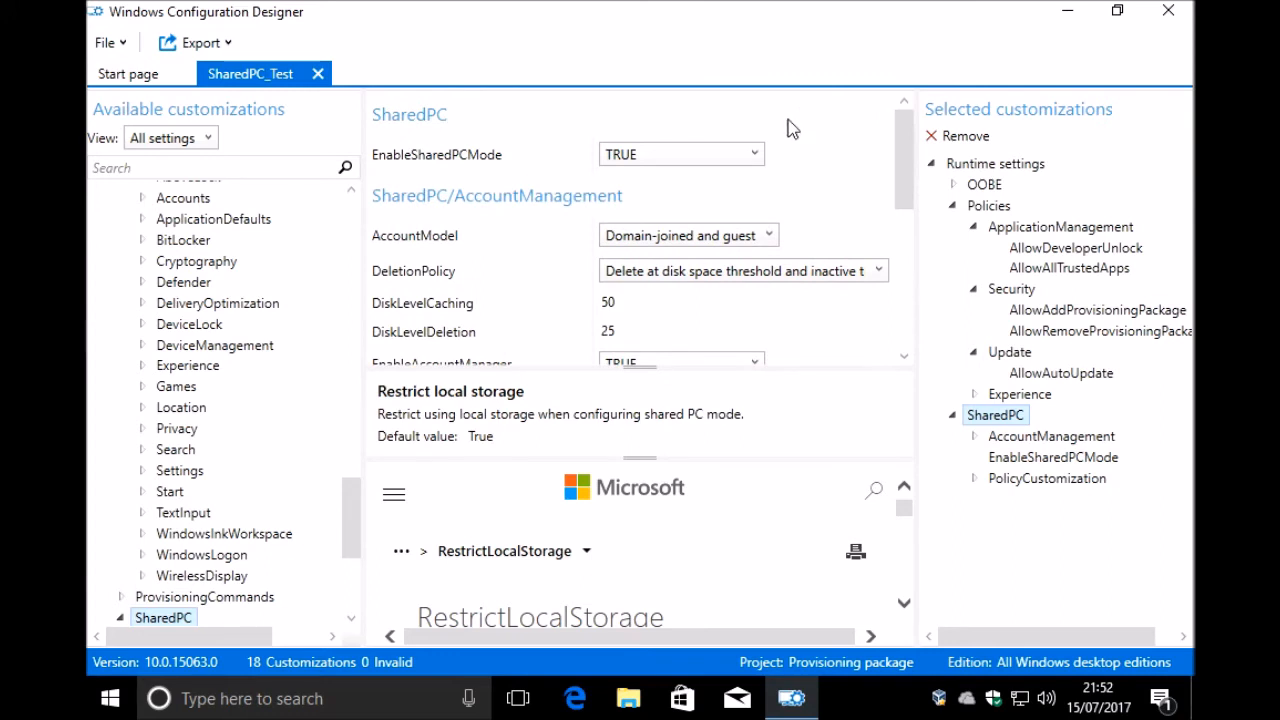
# Step: Save the SharedPC_Test project and acknowledge the notice about sensitive info in the project folder
pyautogui.click(110, 43)
pyautogui.click(186, 141)
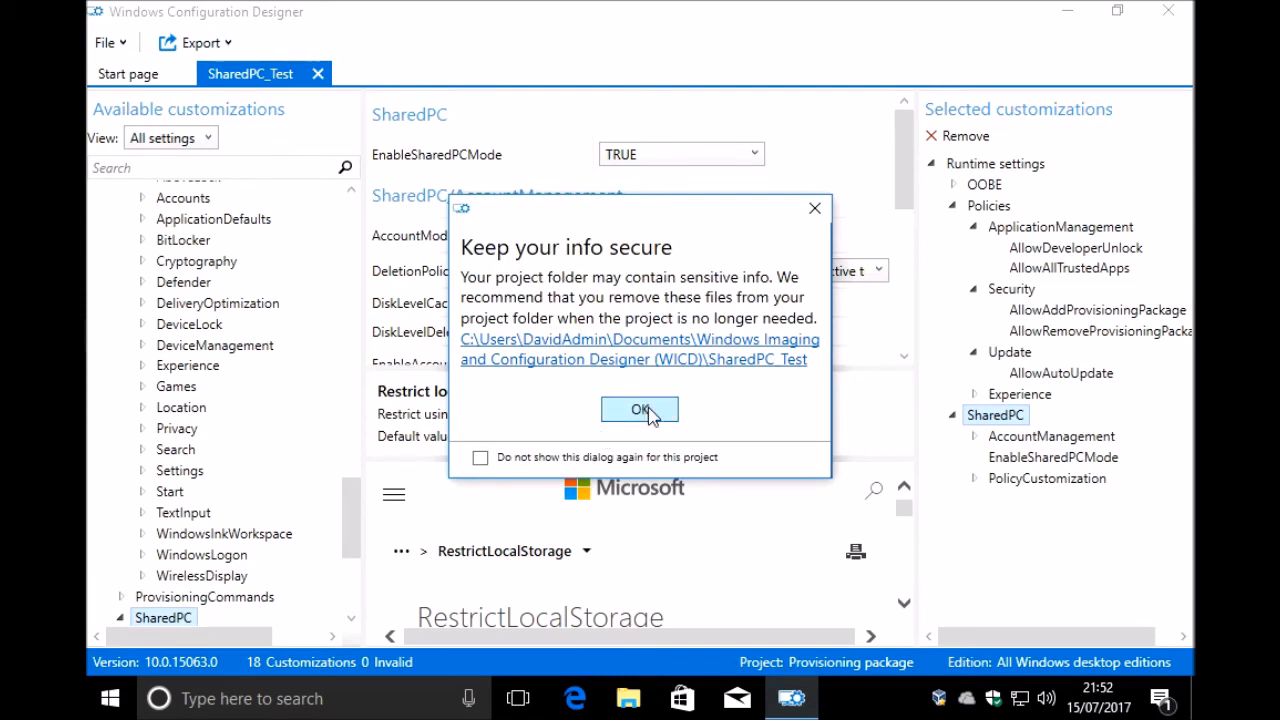
pyautogui.click(648, 411)
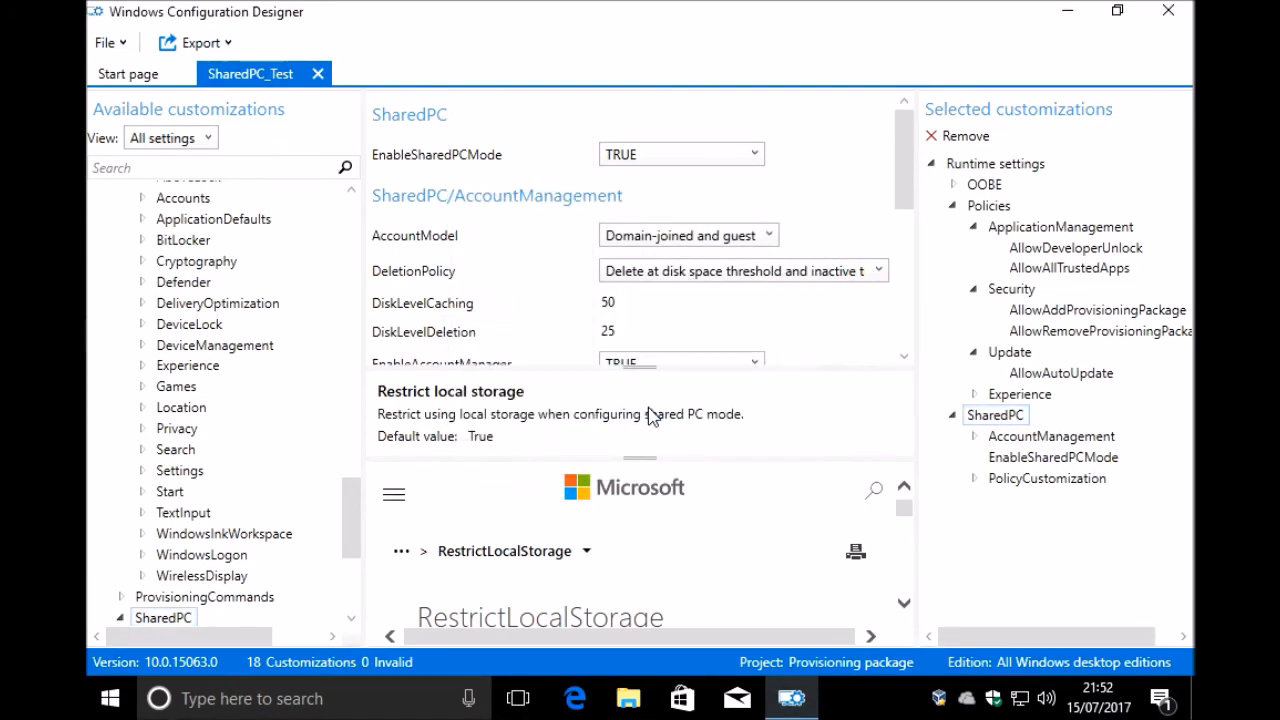
# Step: Start exporting the provisioning package with IT Admin as owner, leaving it unencrypted and unsigned
pyautogui.click(203, 42)
pyautogui.click(232, 69)
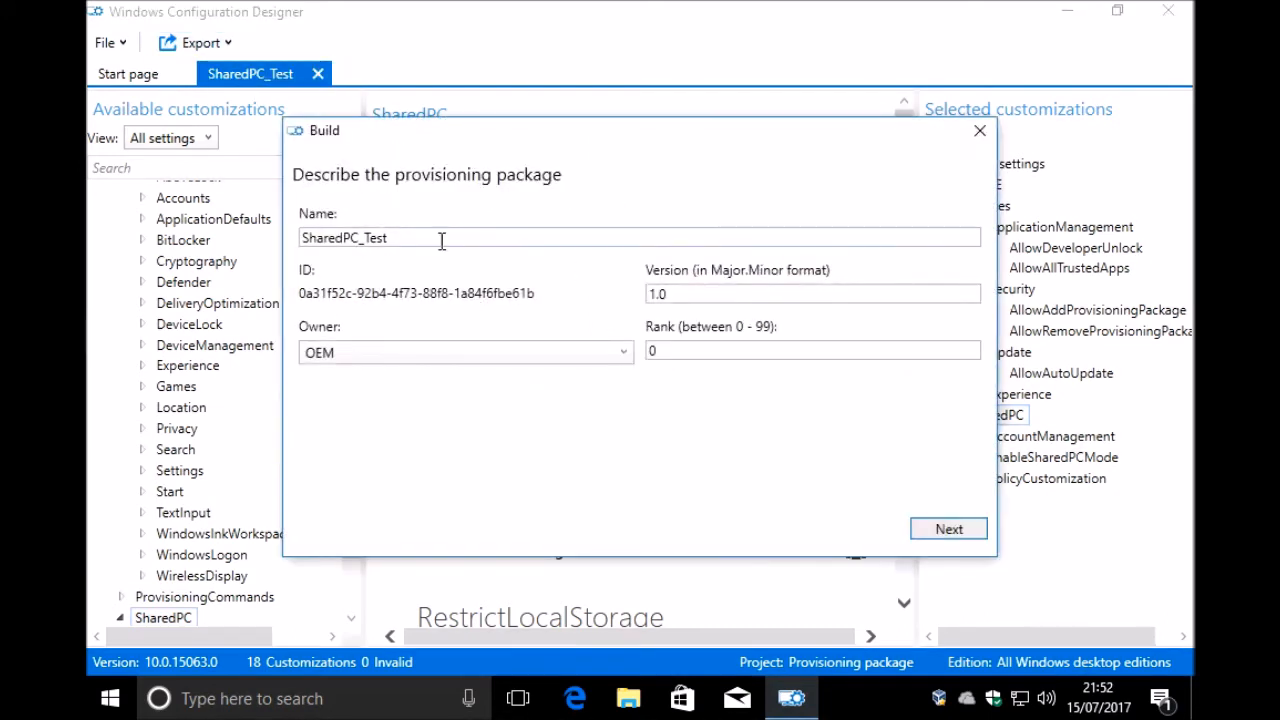
pyautogui.click(327, 356)
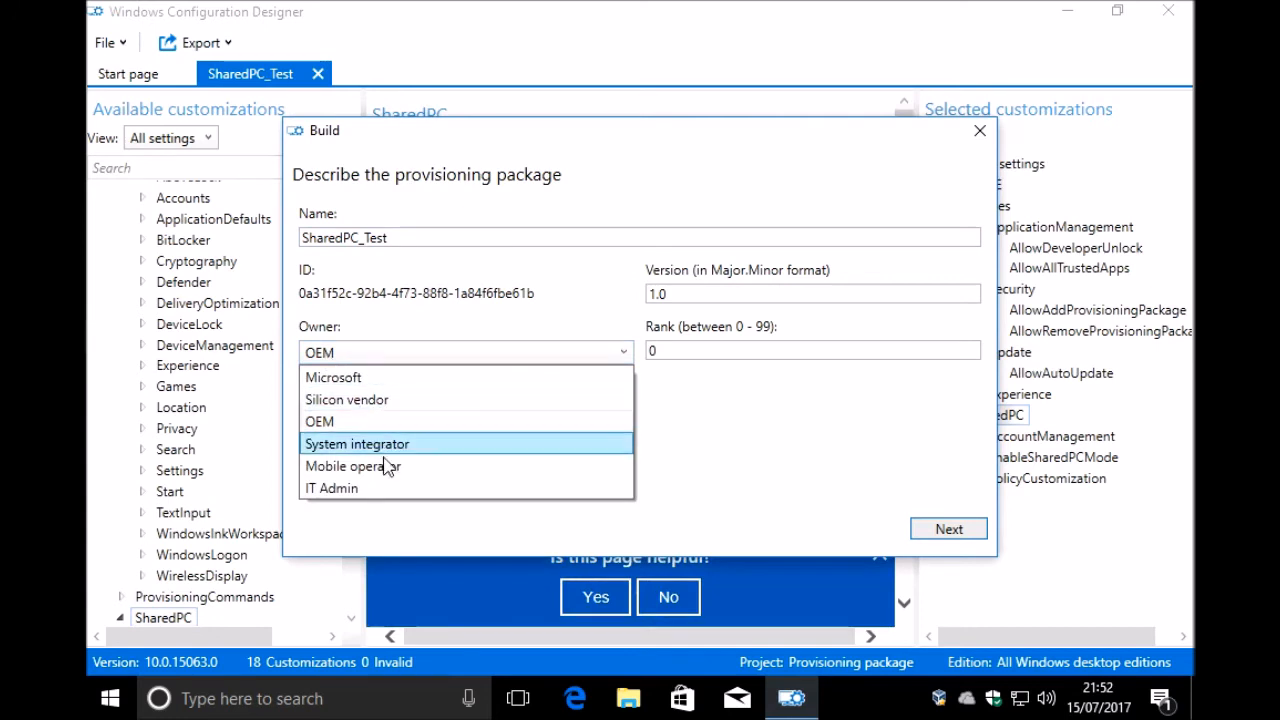
pyautogui.click(384, 490)
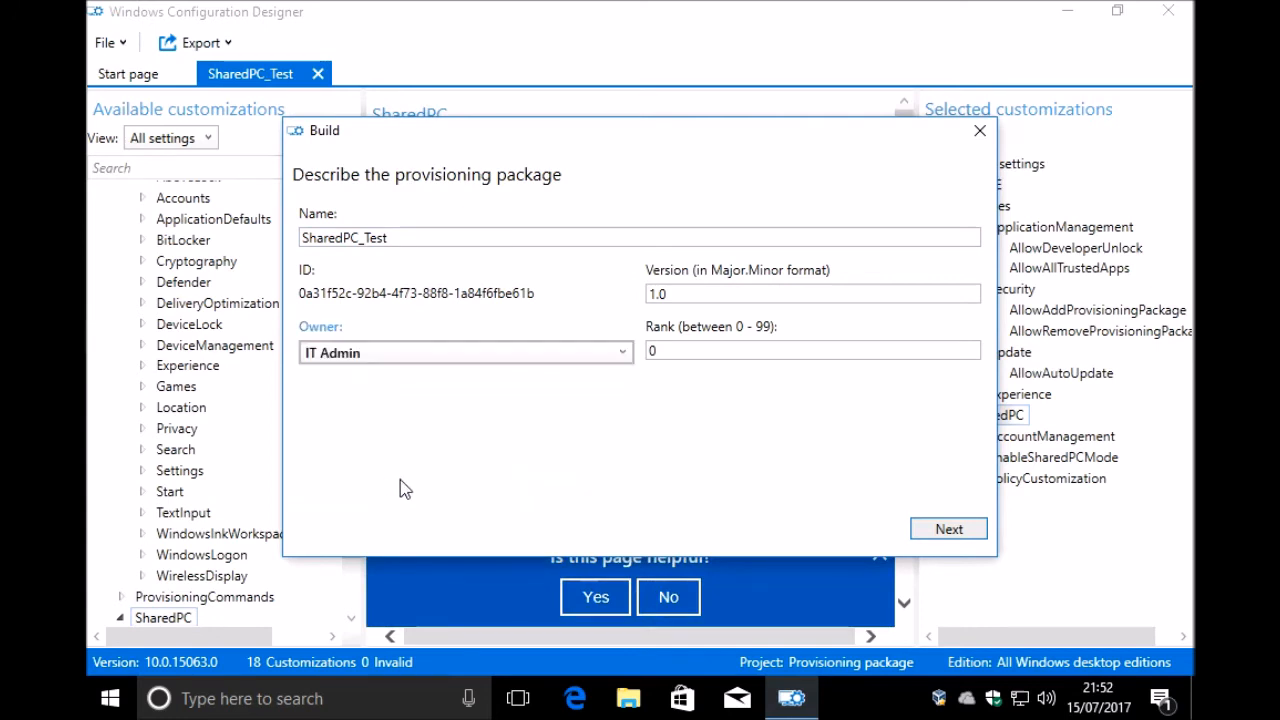
pyautogui.click(950, 530)
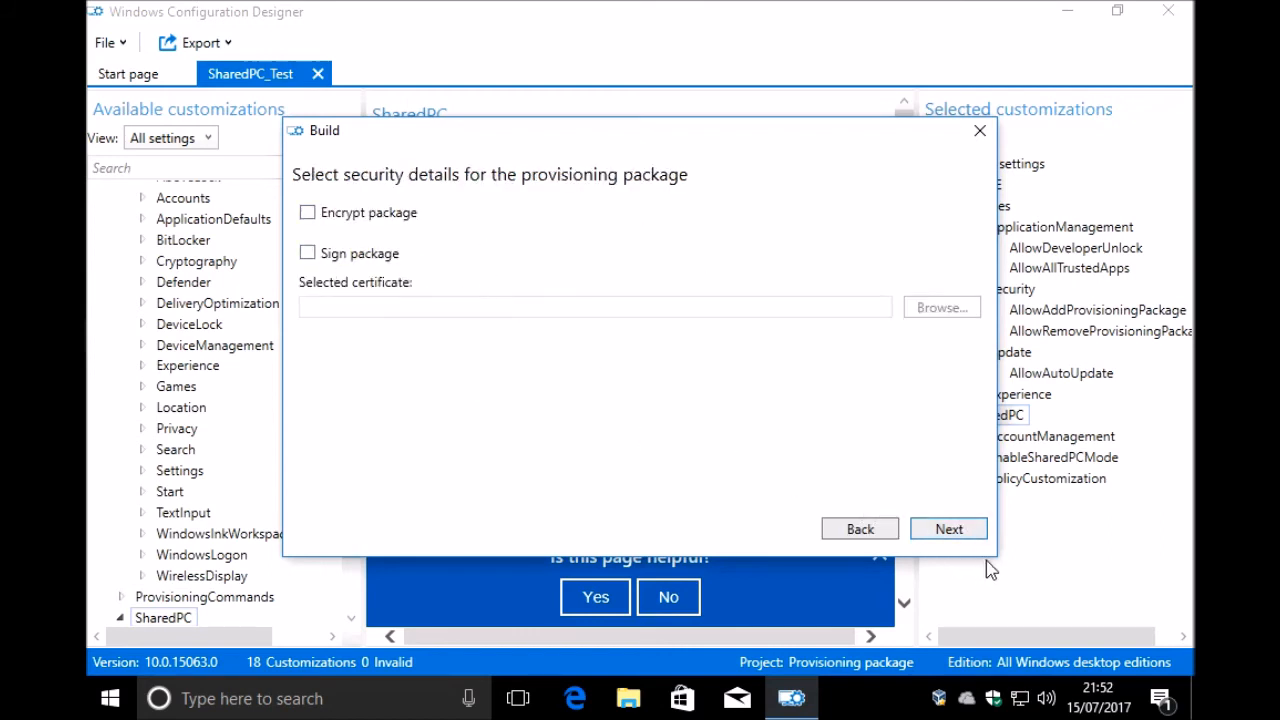
pyautogui.click(950, 530)
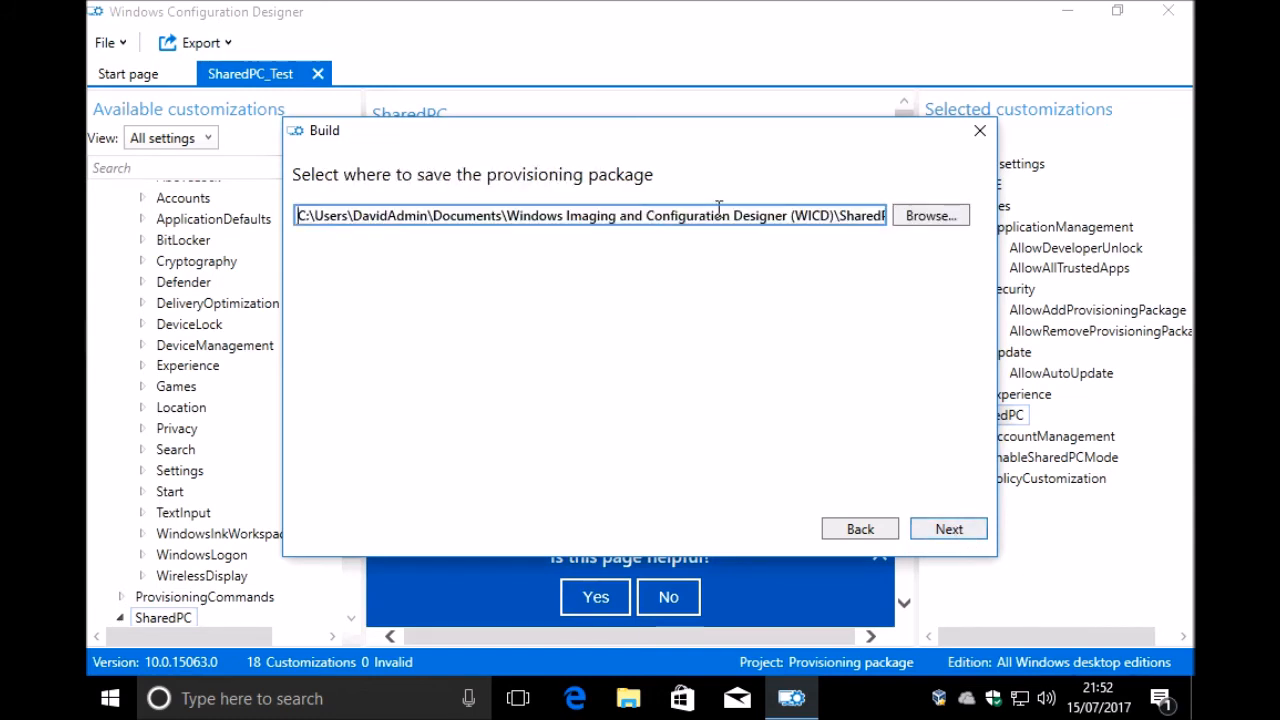
# Step: Set the package's output location to the C:\TestPPKGs folder with the file name SharedPC_Test and continue to the build summary
pyautogui.click(934, 217)
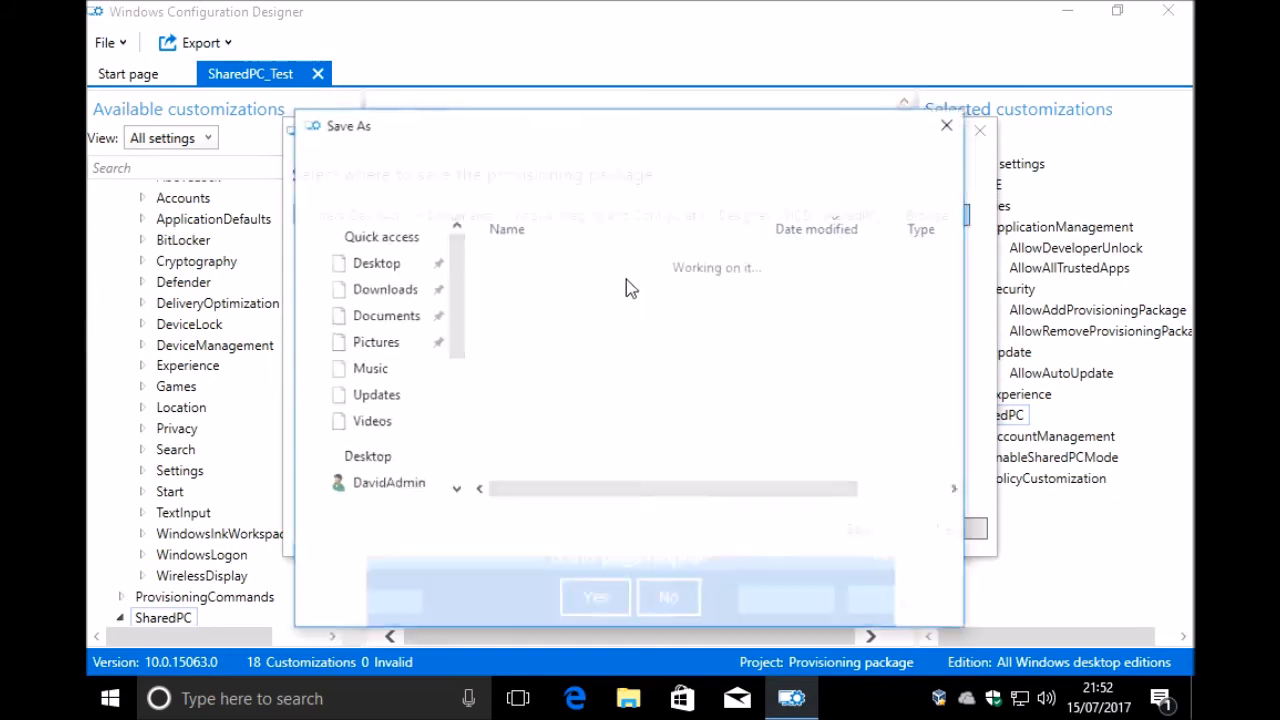
pyautogui.scroll(4, 451, 334)
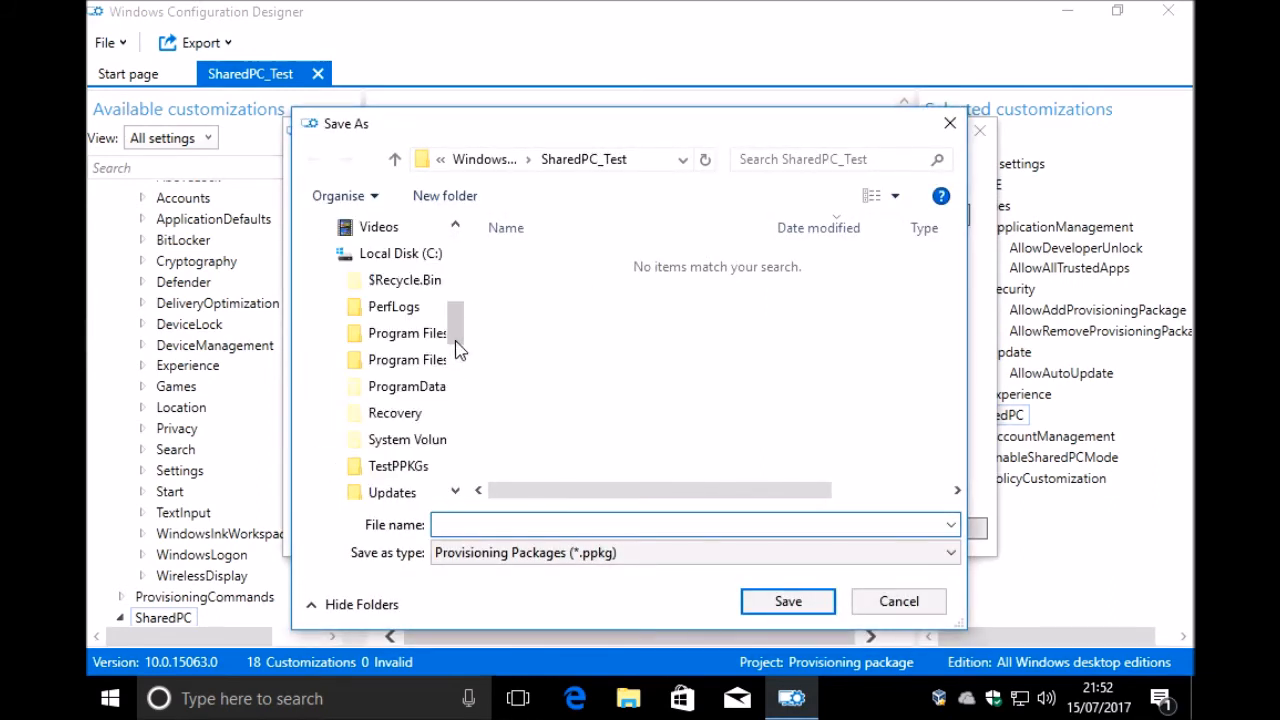
pyautogui.click(405, 467)
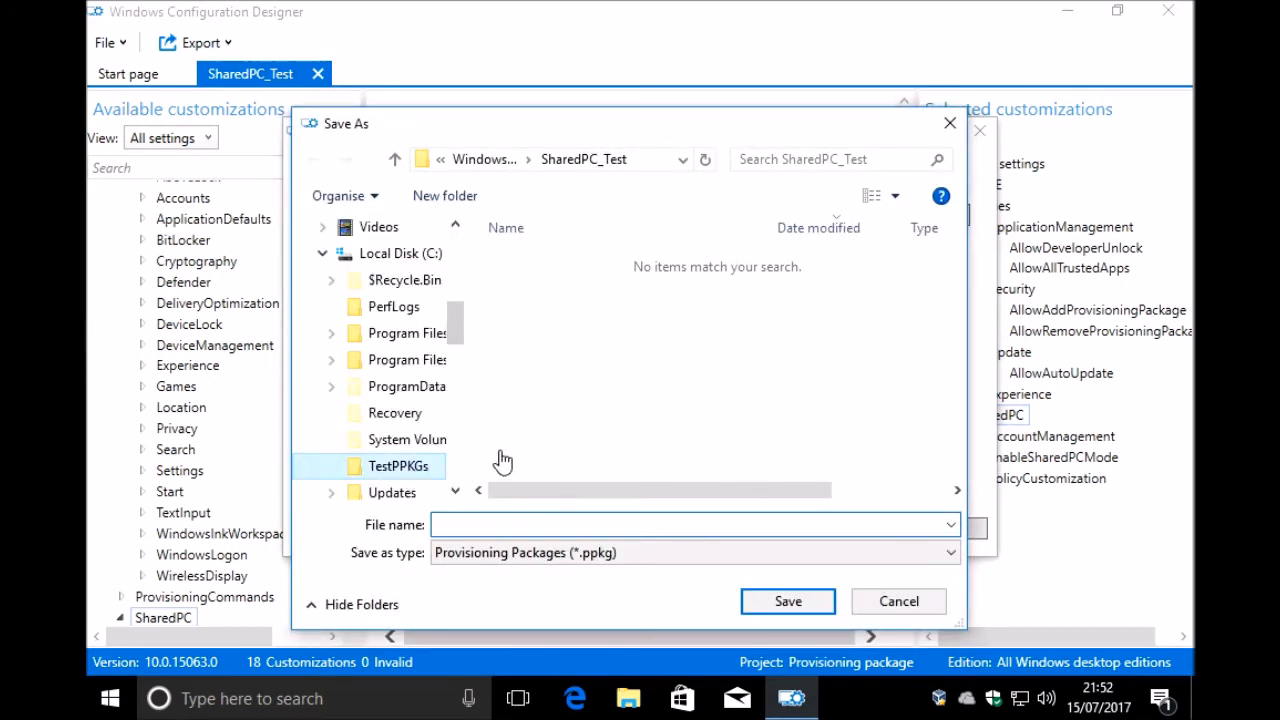
pyautogui.click(511, 523)
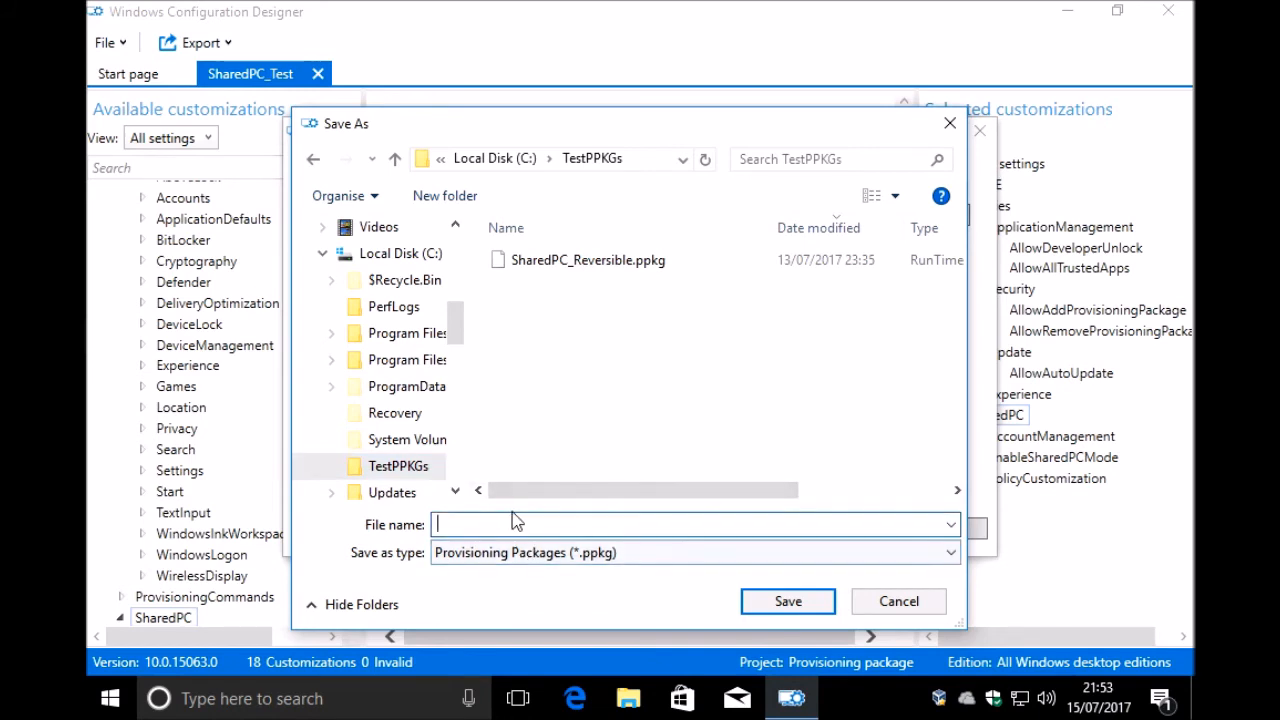
pyautogui.write('SharedPC_')
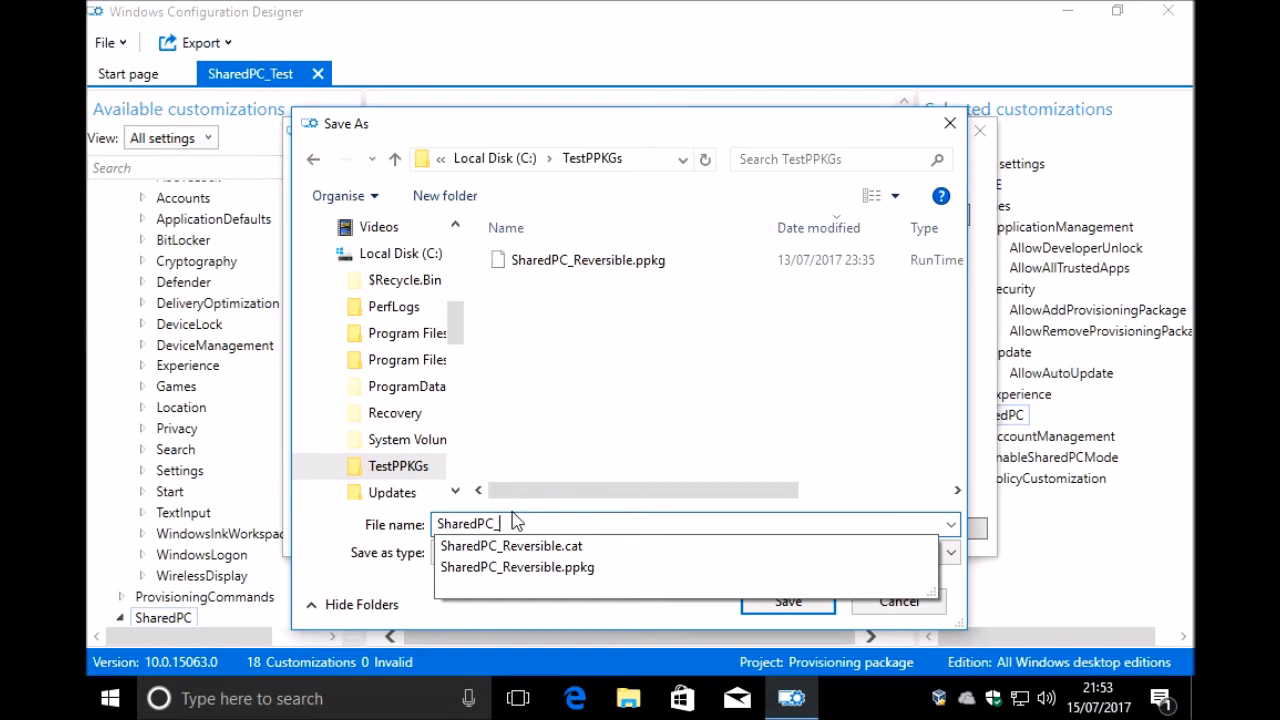
pyautogui.write('Test')
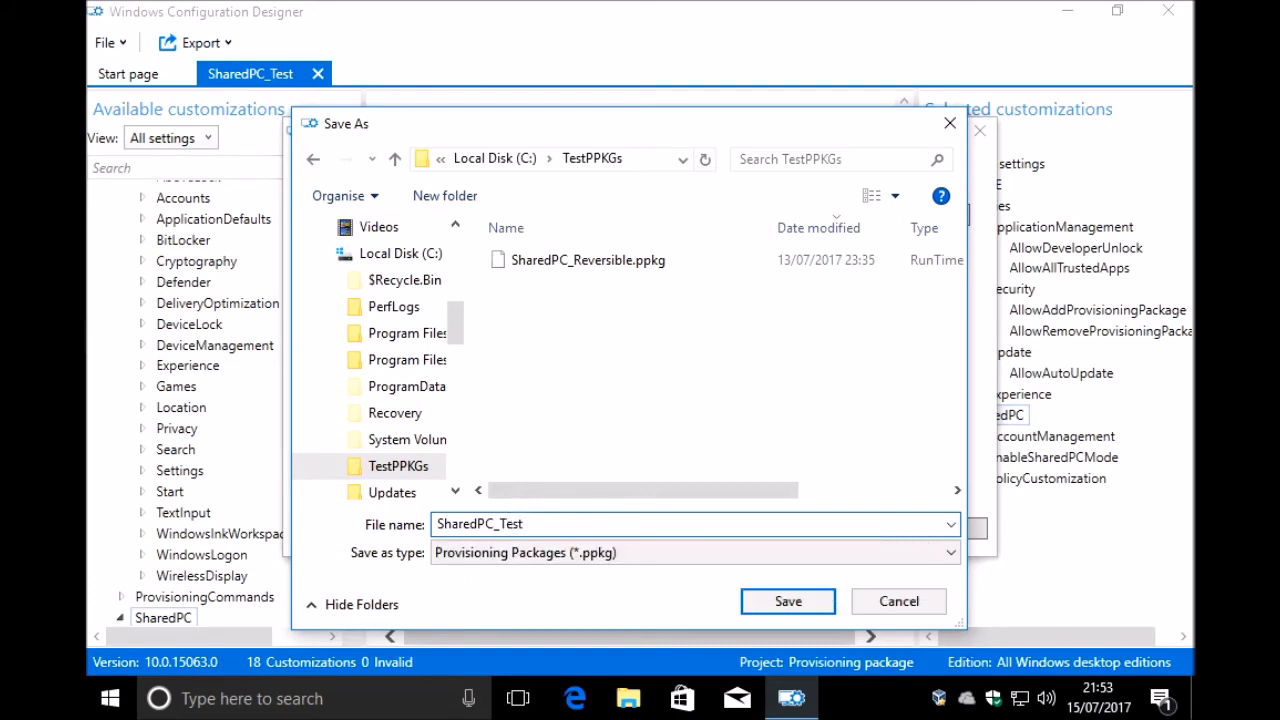
pyautogui.click(816, 602)
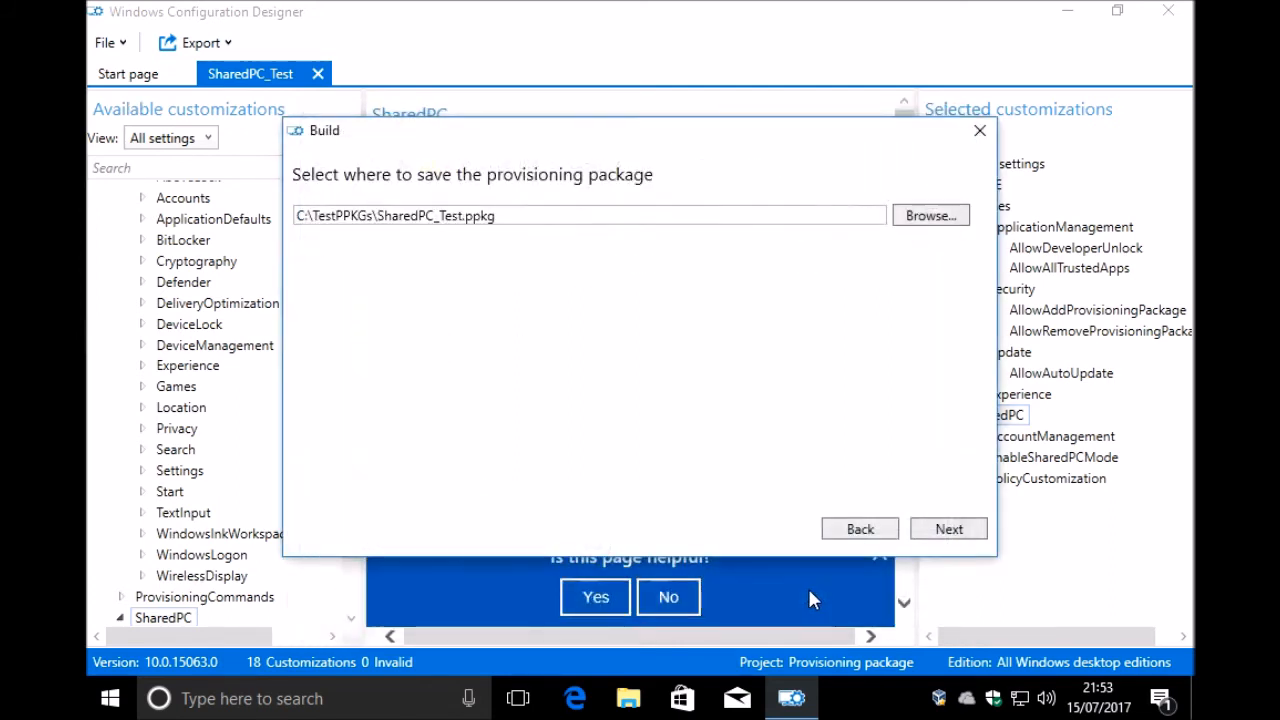
pyautogui.click(950, 529)
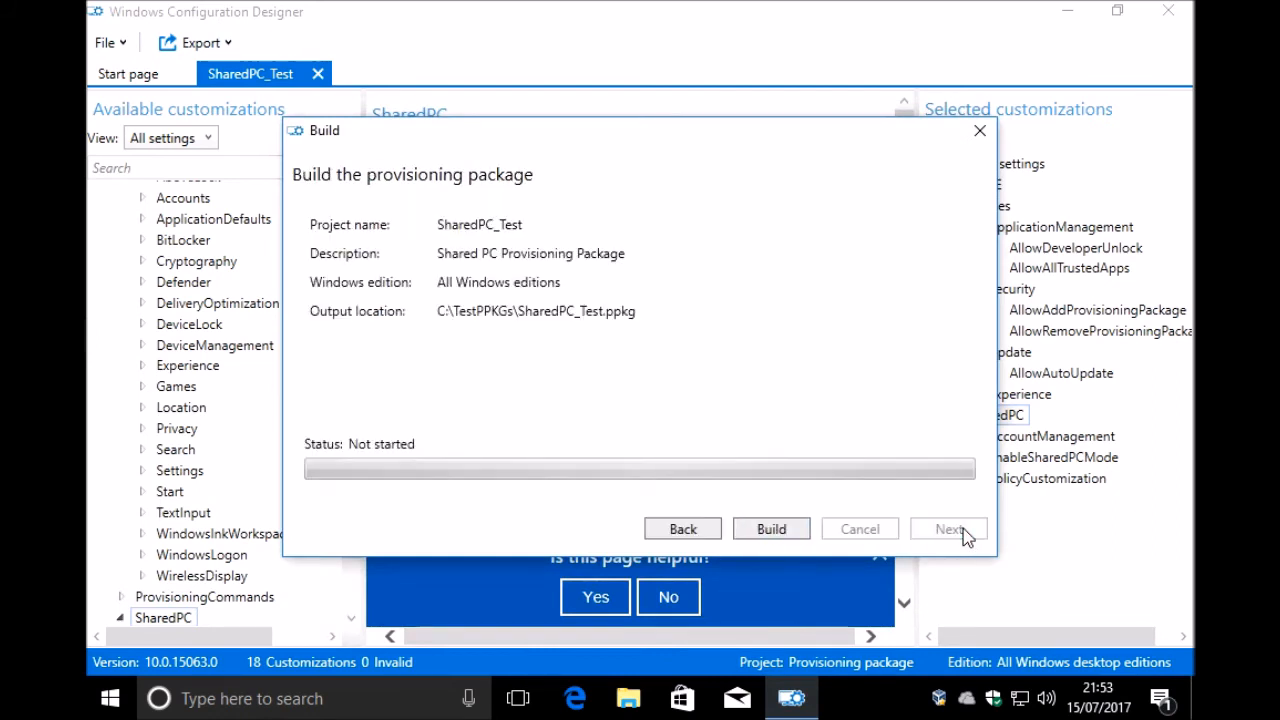
# Step: Build the provisioning package, finish the wizard and close Windows Configuration Designer
pyautogui.click(771, 530)
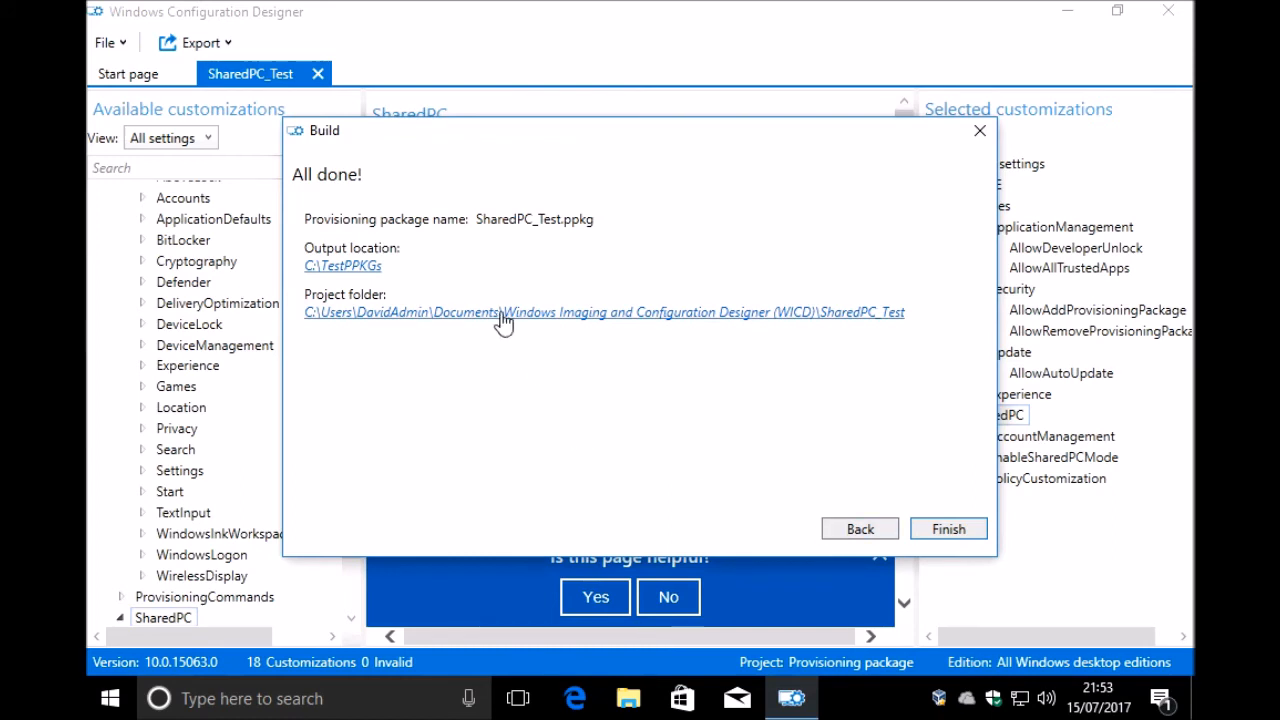
pyautogui.click(948, 529)
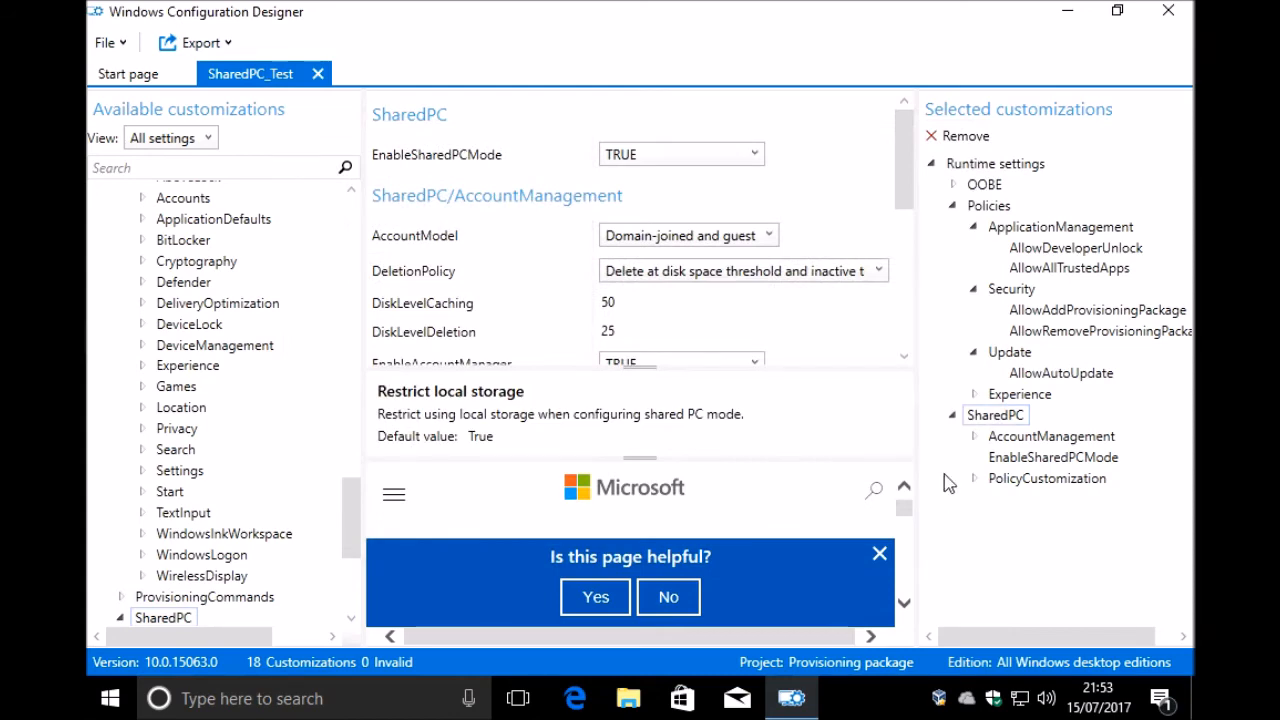
pyautogui.click(1168, 11)
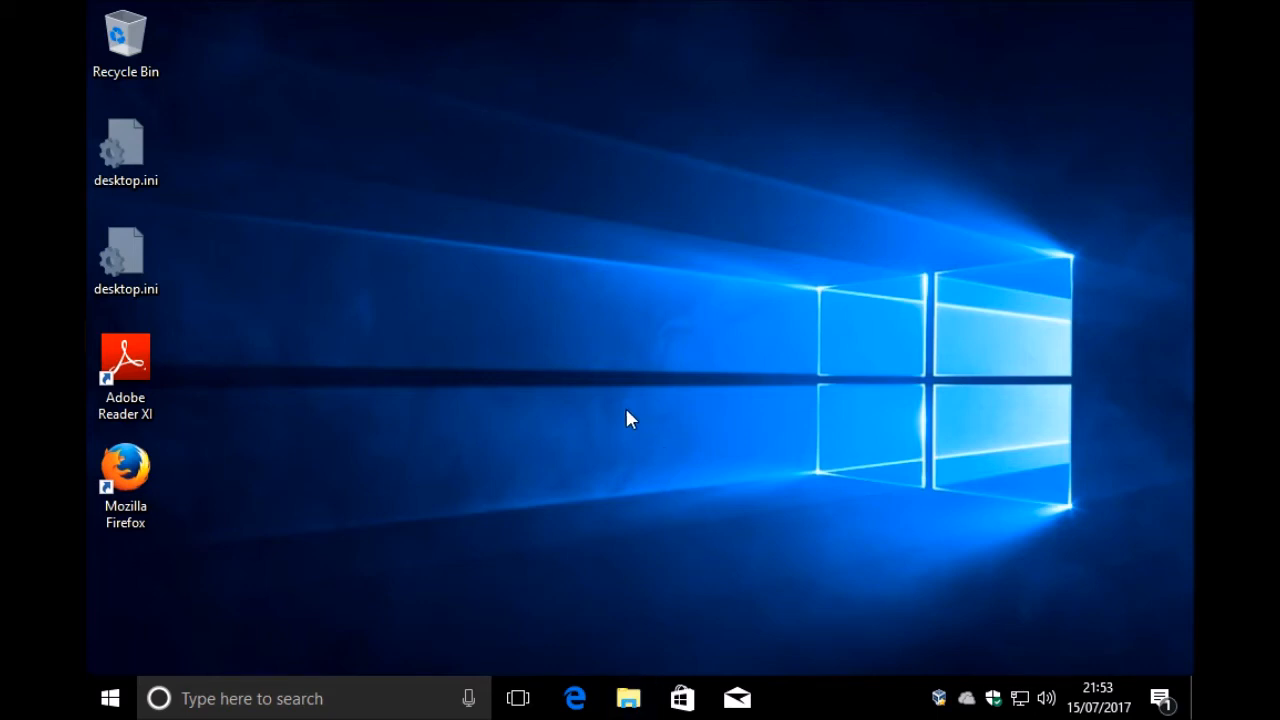
# Step: Switch to File Explorer and open the folder location of the recent file SharedPC_Test.ppkg
pyautogui.press('super+e')
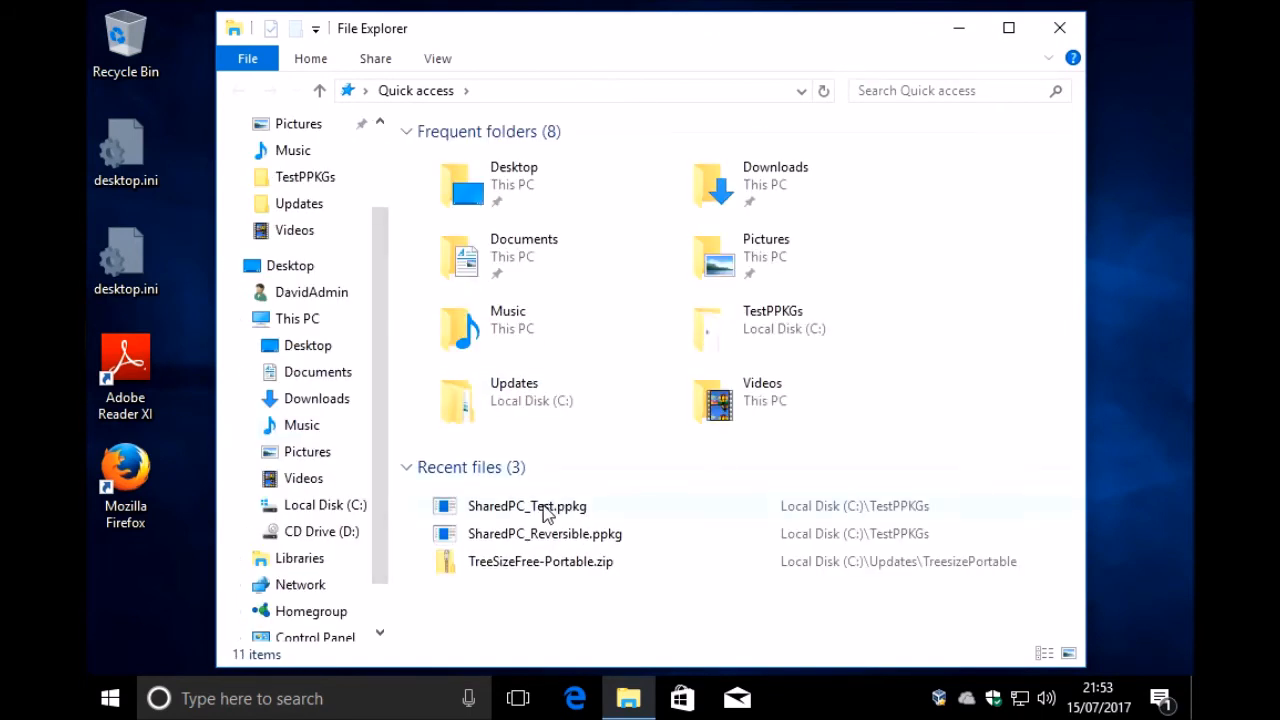
pyautogui.click(585, 510)
pyautogui.rightClick(585, 510)
pyautogui.click(720, 460)
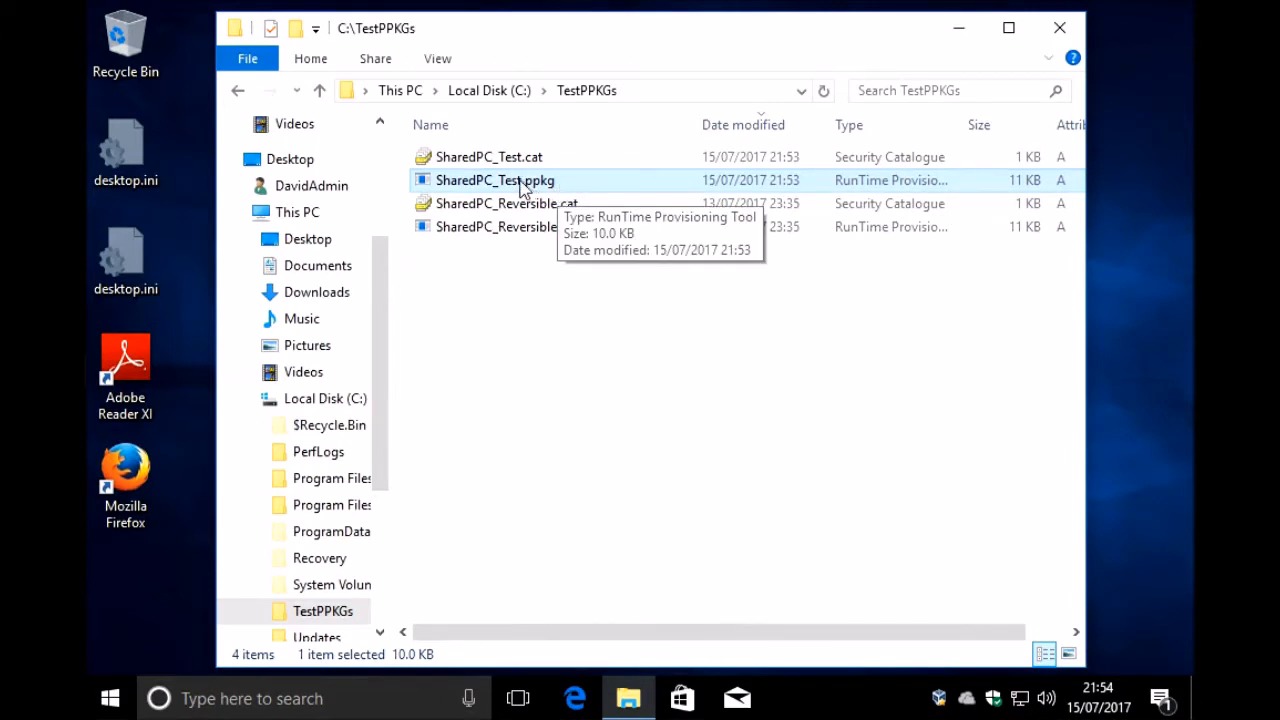
# Step: Run SharedPC_Test.ppkg, allow it to make changes to the device and add the package as trusted
pyautogui.rightClick(521, 184)
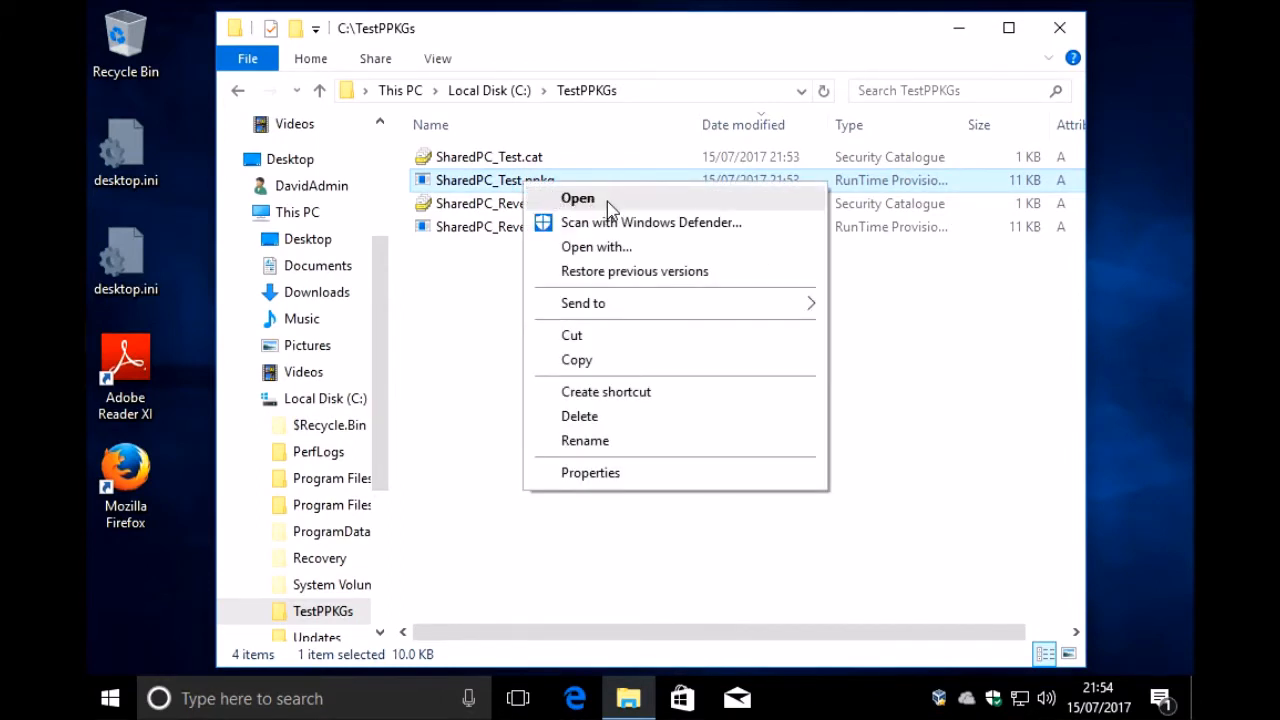
pyautogui.click(604, 209)
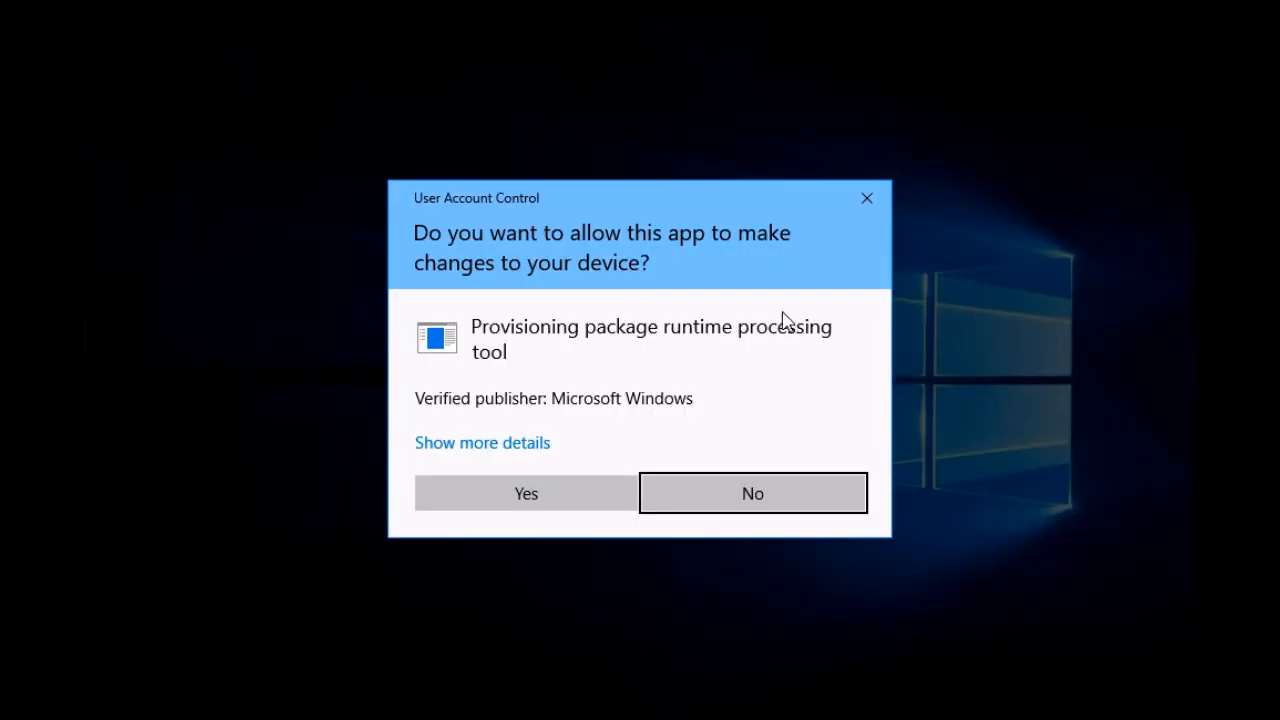
pyautogui.click(528, 496)
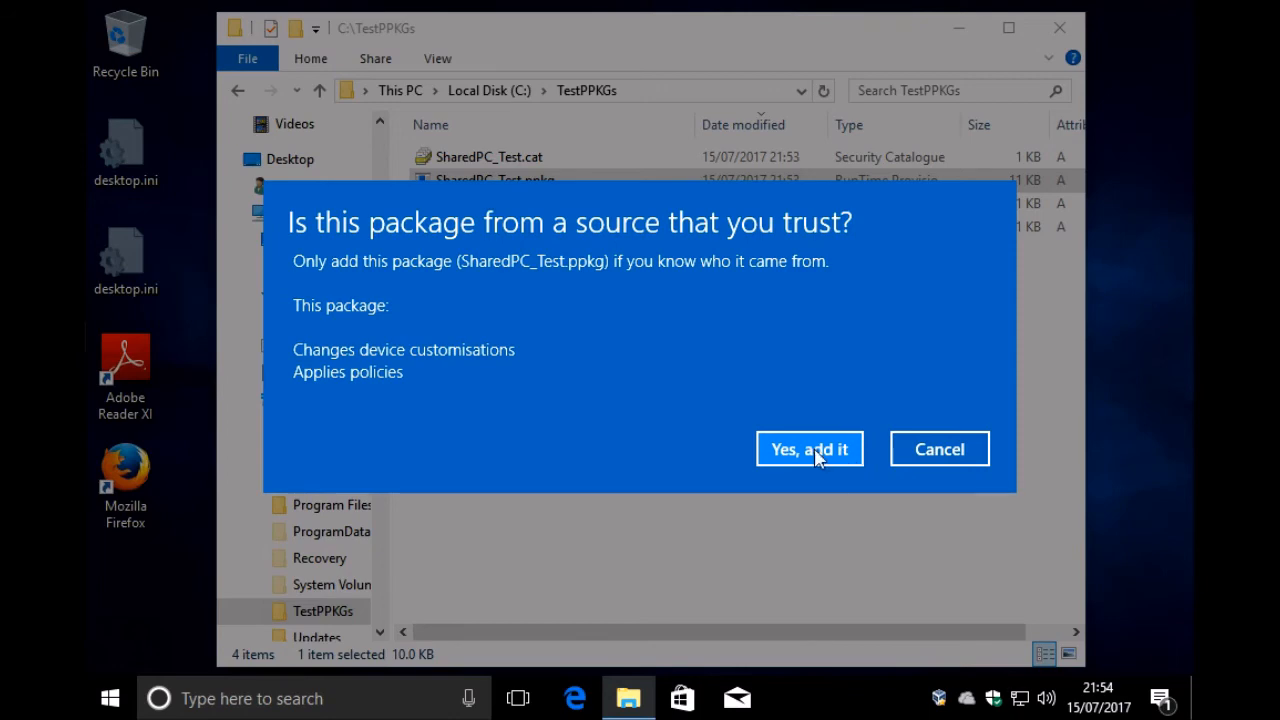
pyautogui.click(817, 455)
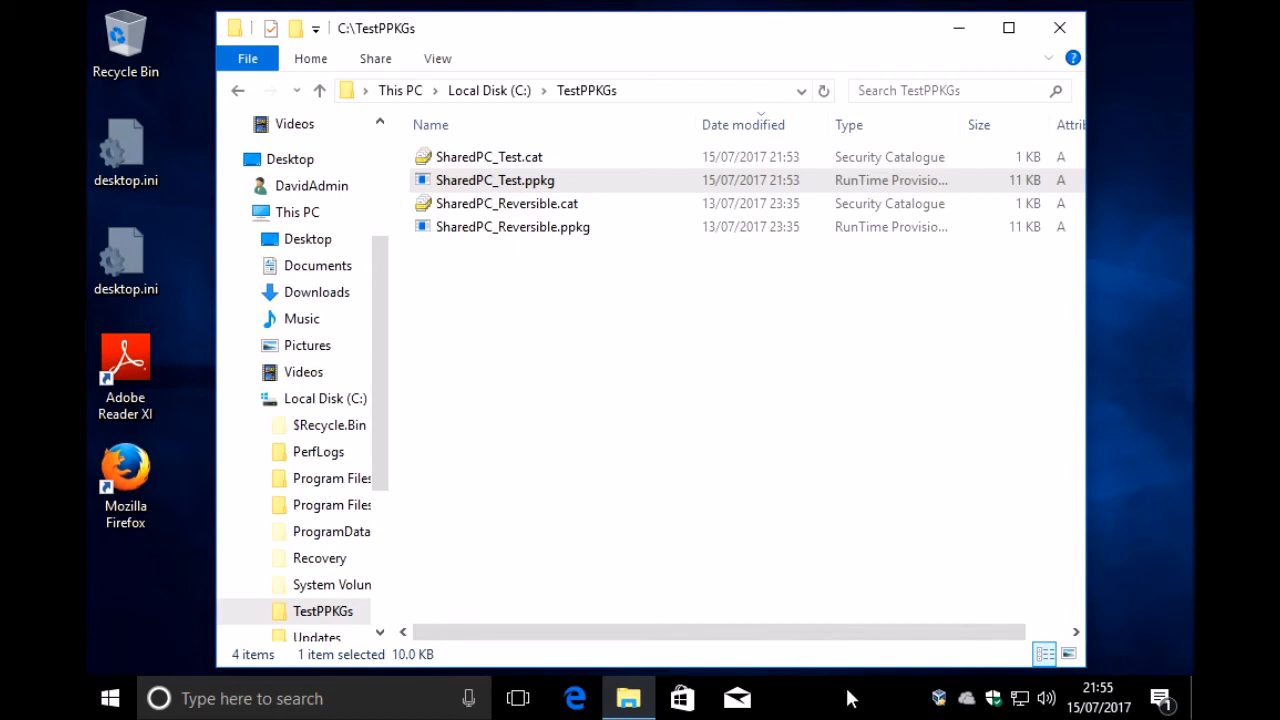
# Step: Check the SharedPC_Test entry among the installed provisioning packages in Windows Settings under Access work or school, and close Settings
pyautogui.click(114, 700)
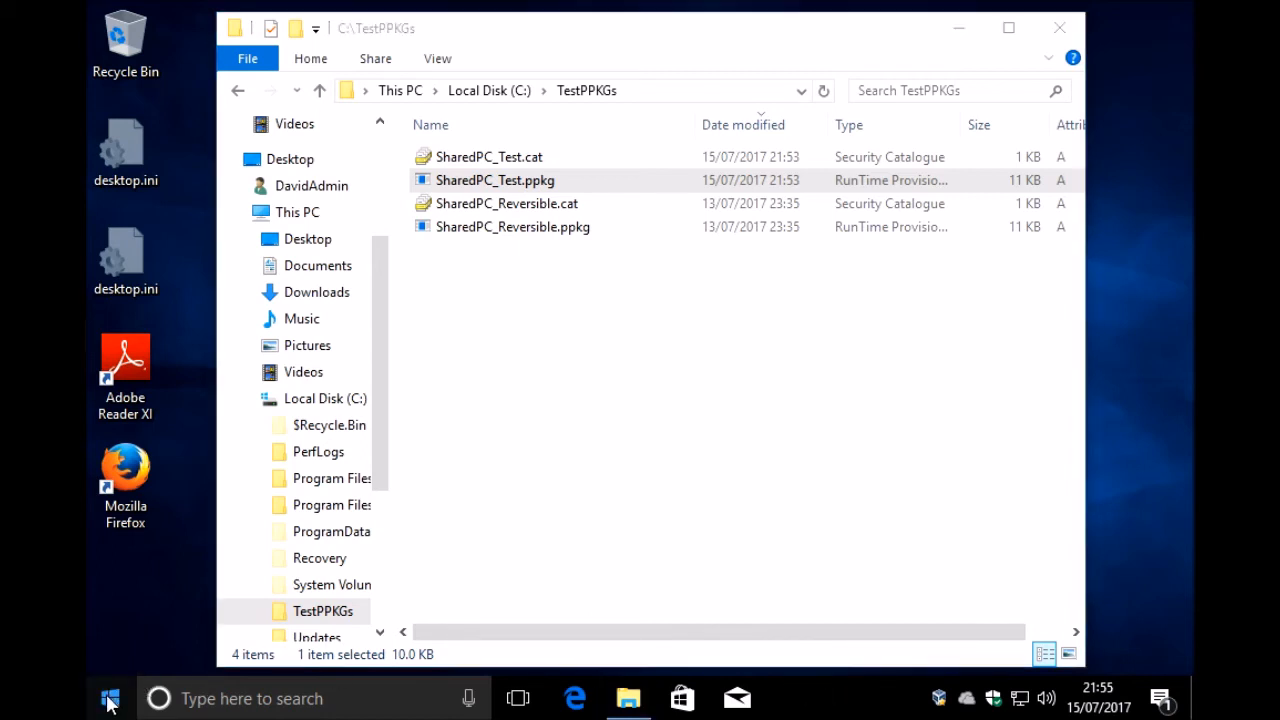
pyautogui.rightClick(119, 700)
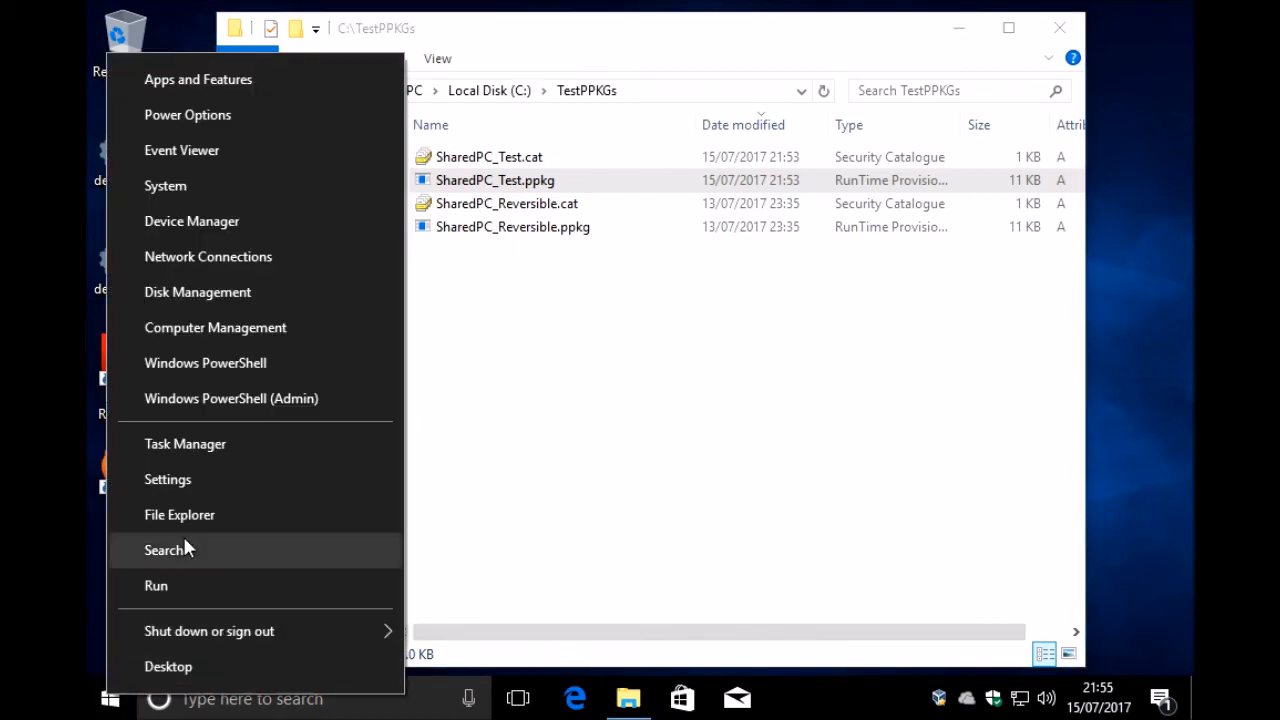
pyautogui.click(177, 478)
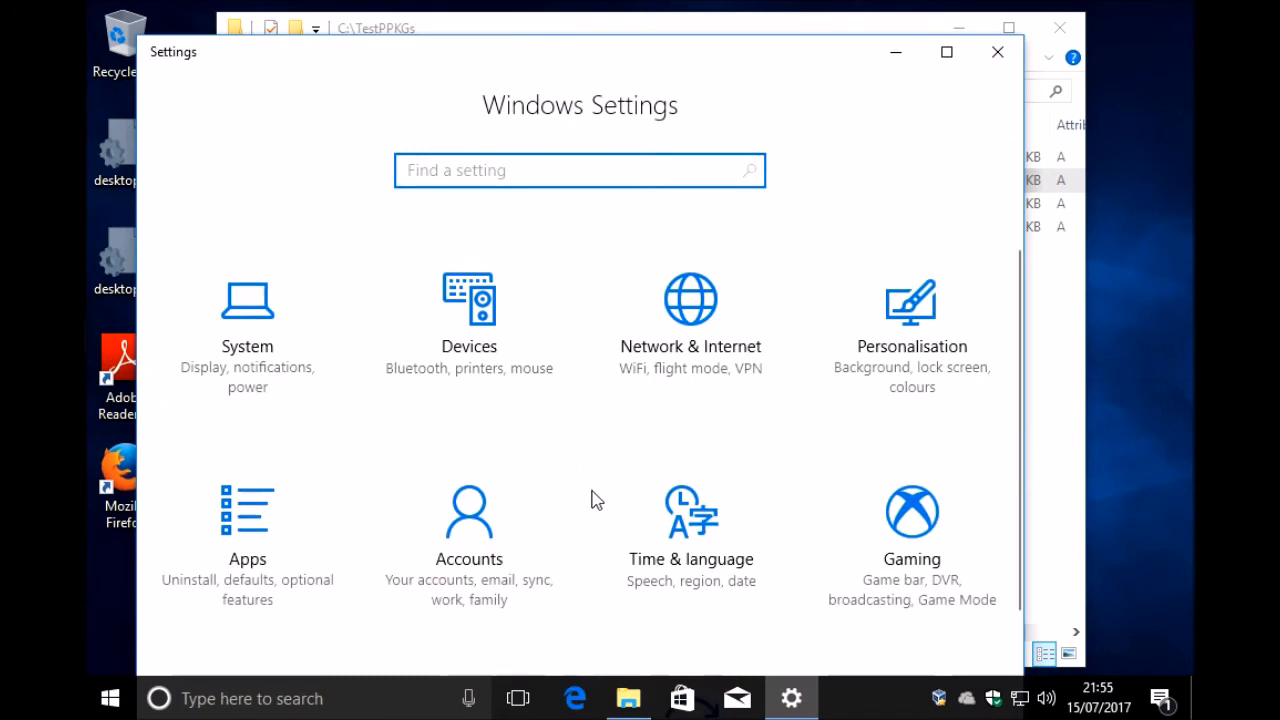
pyautogui.scroll(-1, 418, 558)
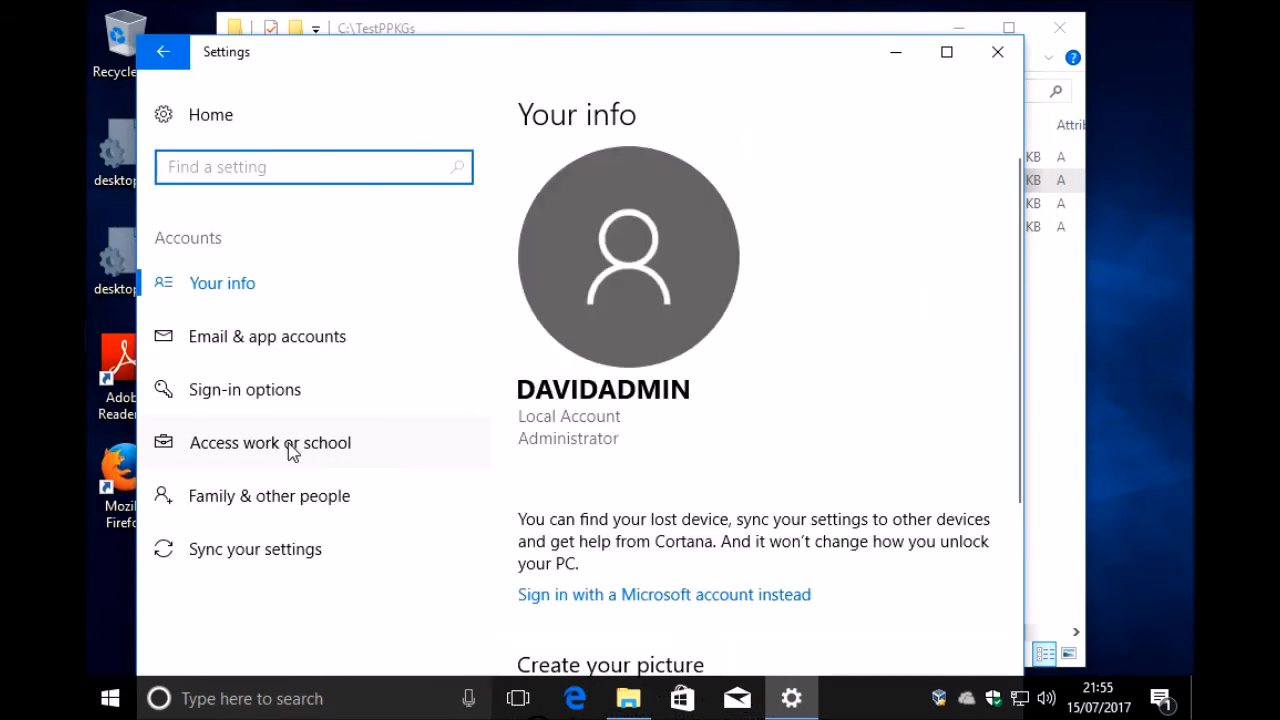
pyautogui.click(290, 452)
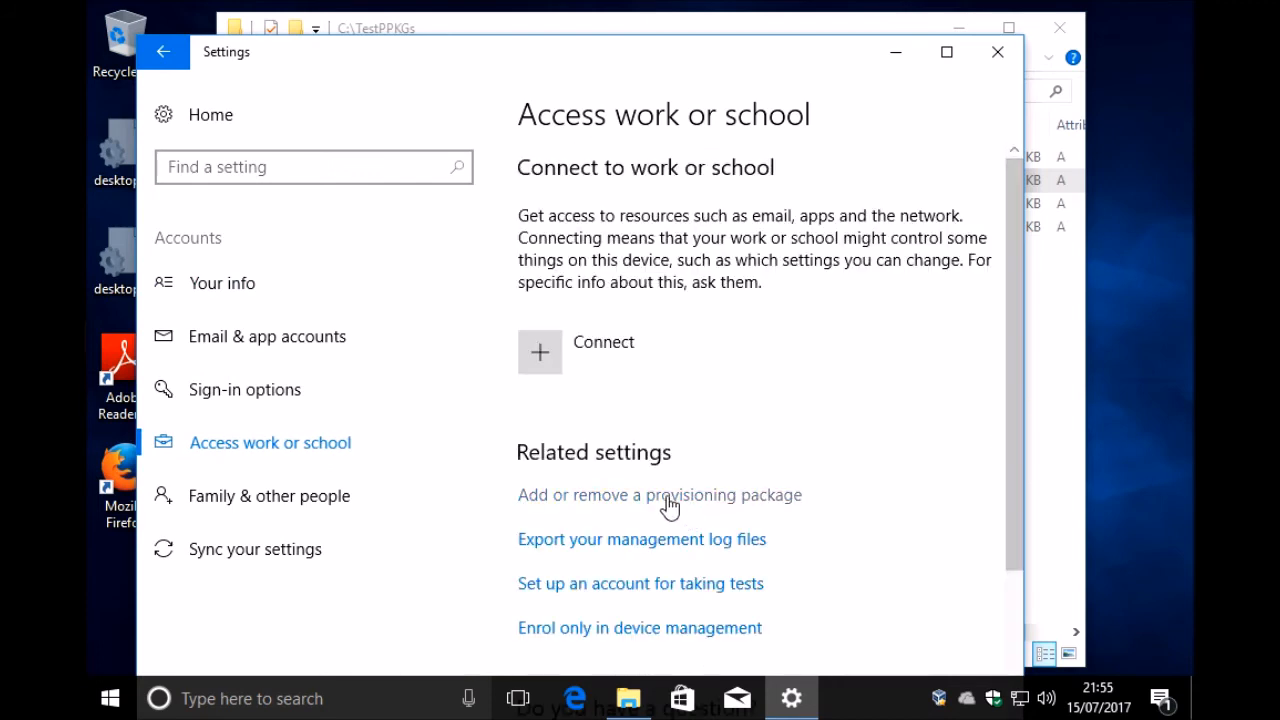
pyautogui.click(723, 506)
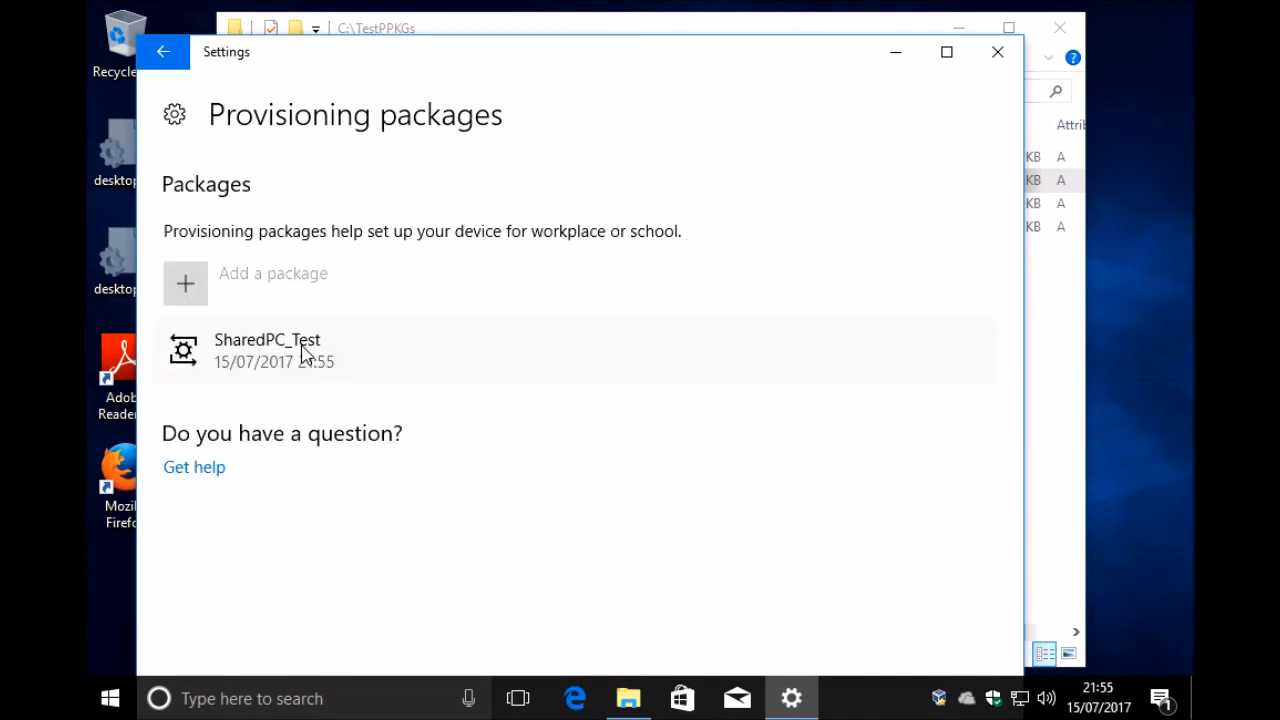
pyautogui.click(531, 354)
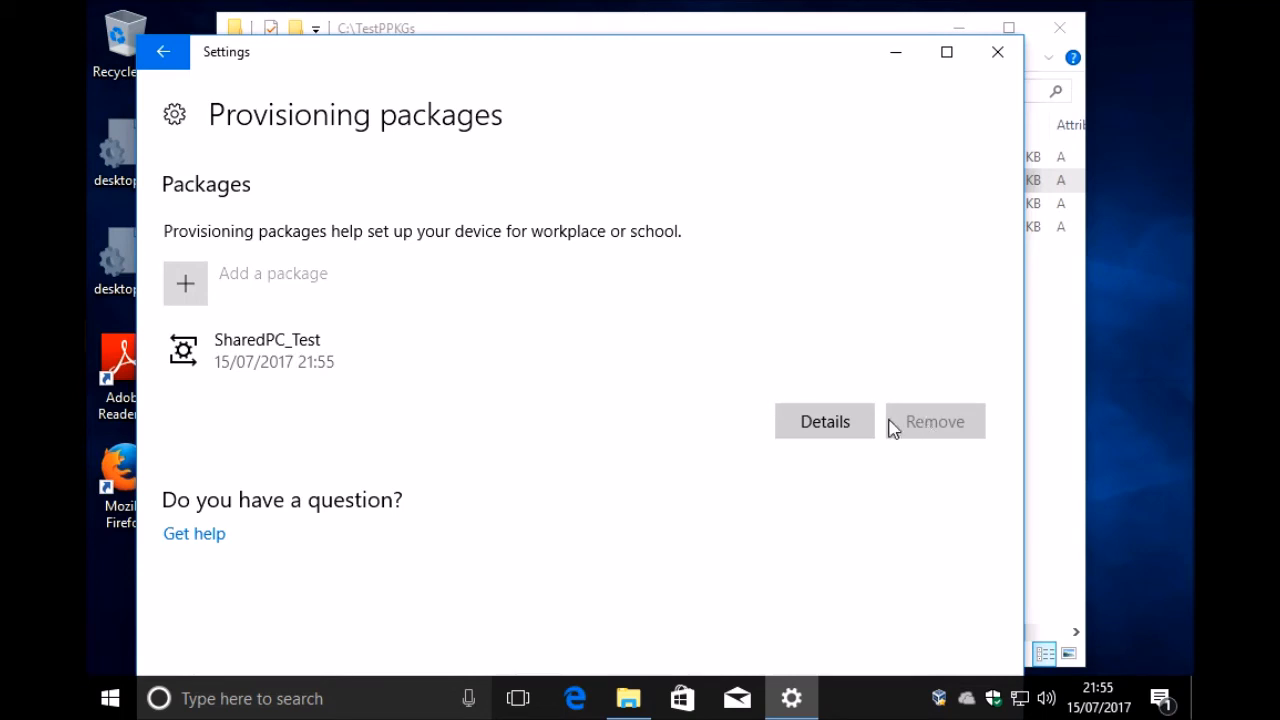
pyautogui.click(998, 55)
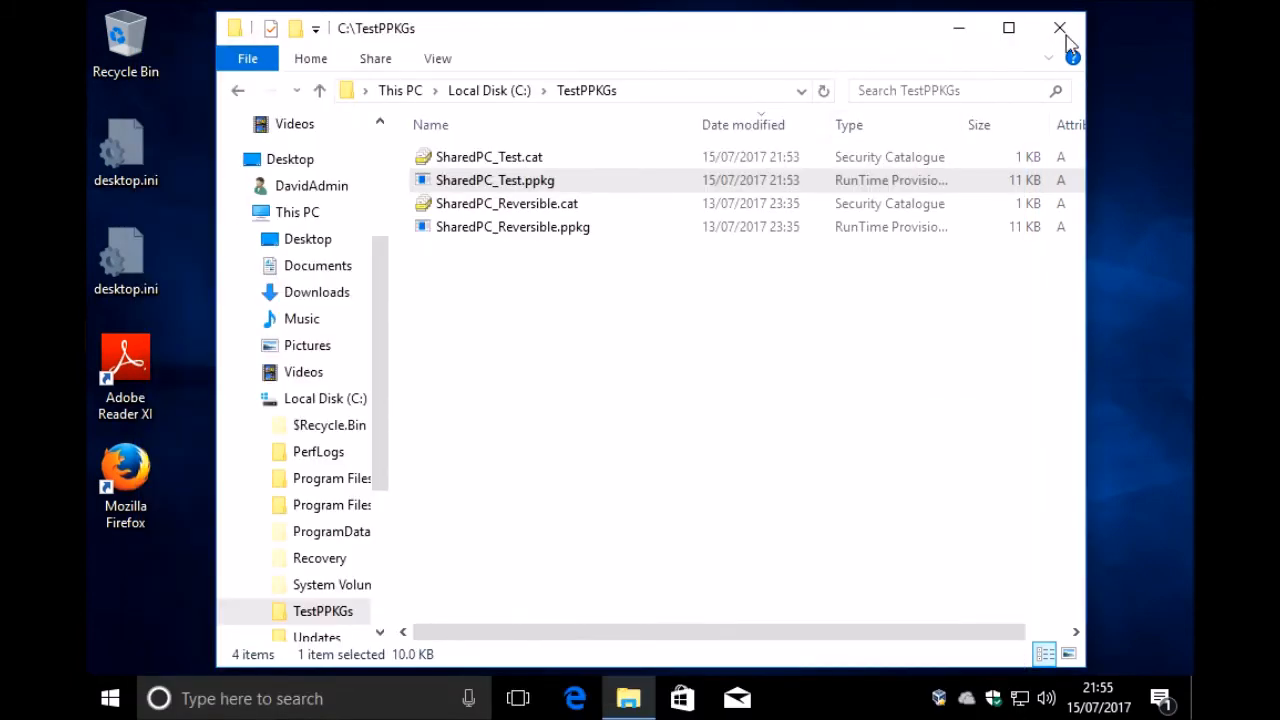
# Step: Try to open the root of Local Disk (C:) in File Explorer and close the window
pyautogui.click(317, 400)
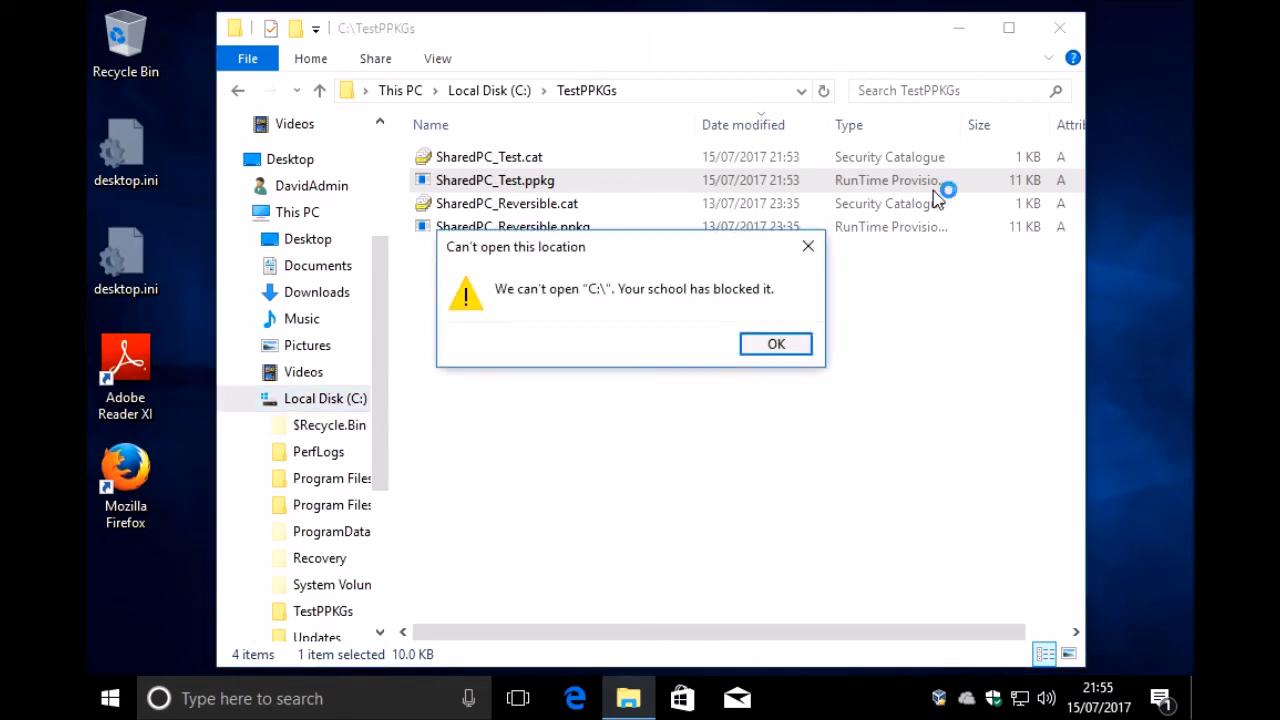
pyautogui.click(777, 344)
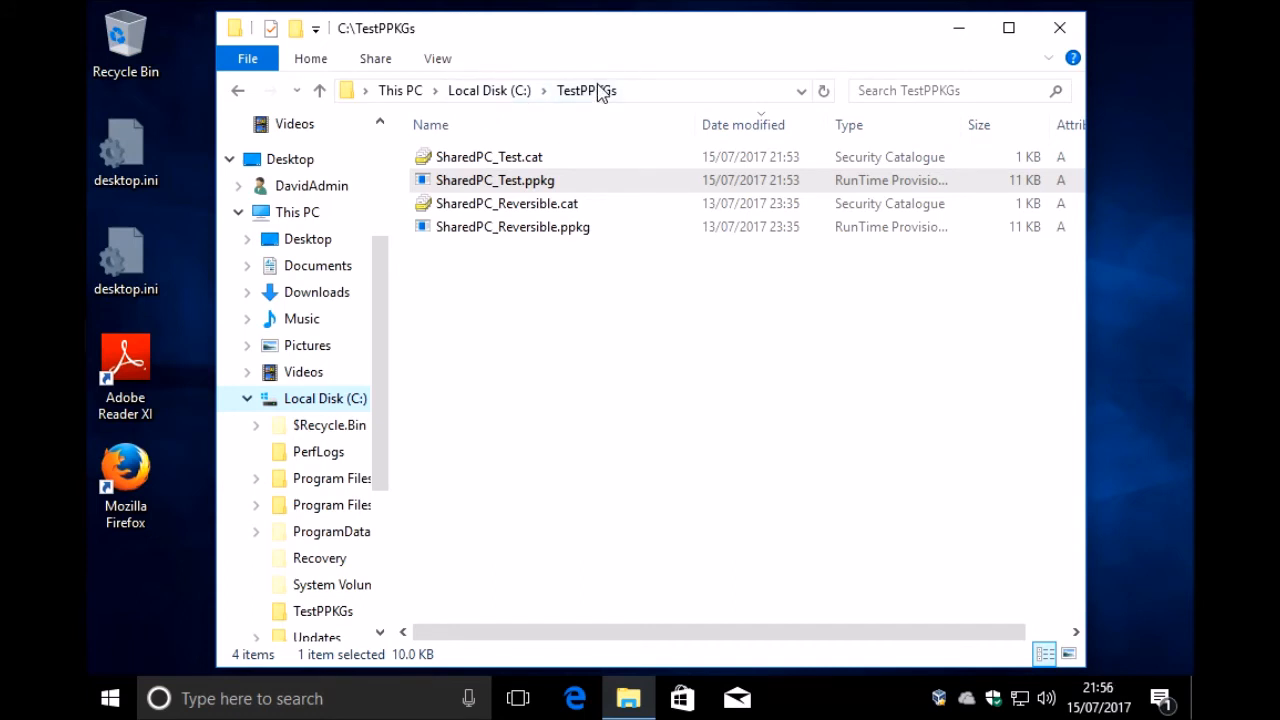
pyautogui.click(1059, 27)
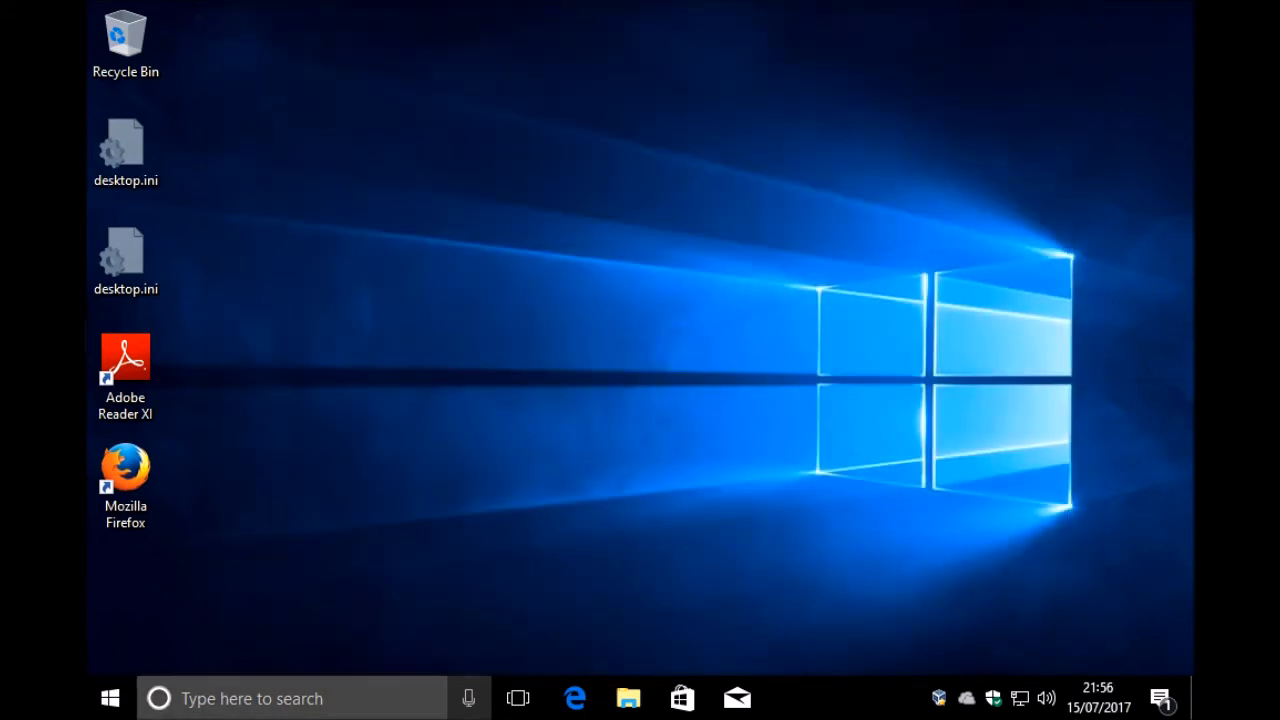
# Step: Sign out of the administrator account and sign in to the device as Guest
pyautogui.rightClick(115, 703)
pyautogui.moveTo(287, 633)
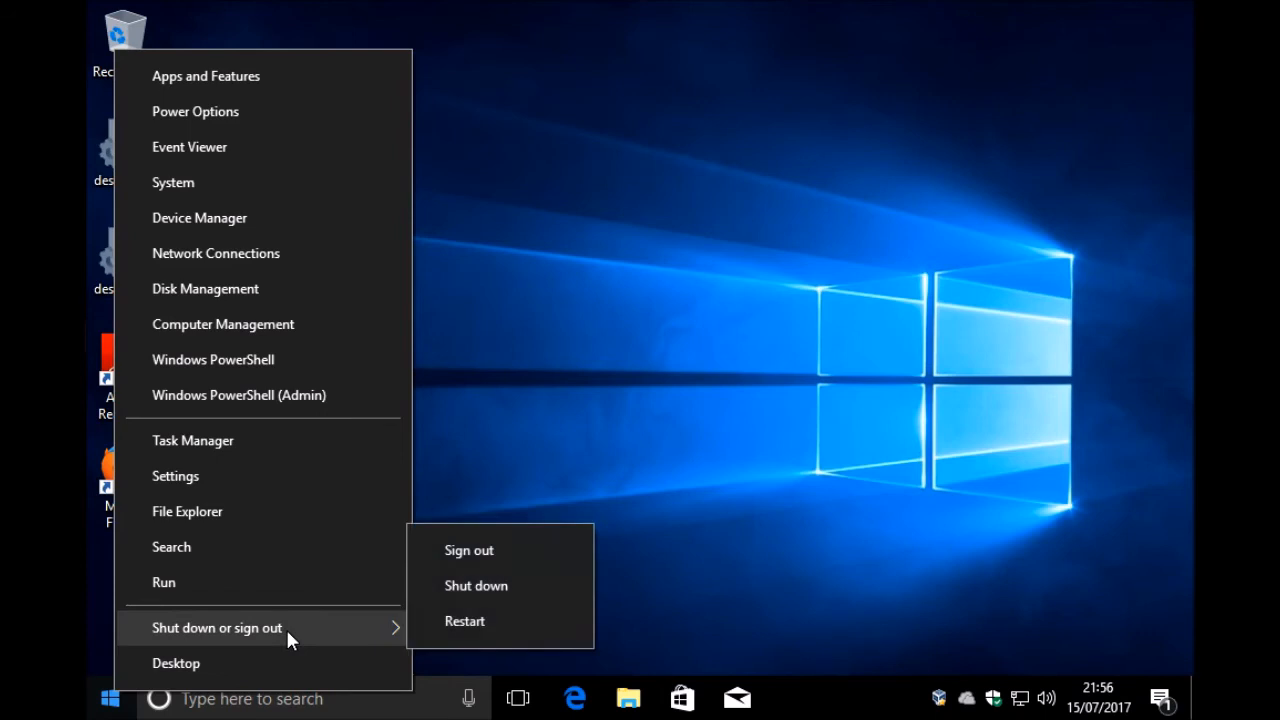
pyautogui.click(501, 551)
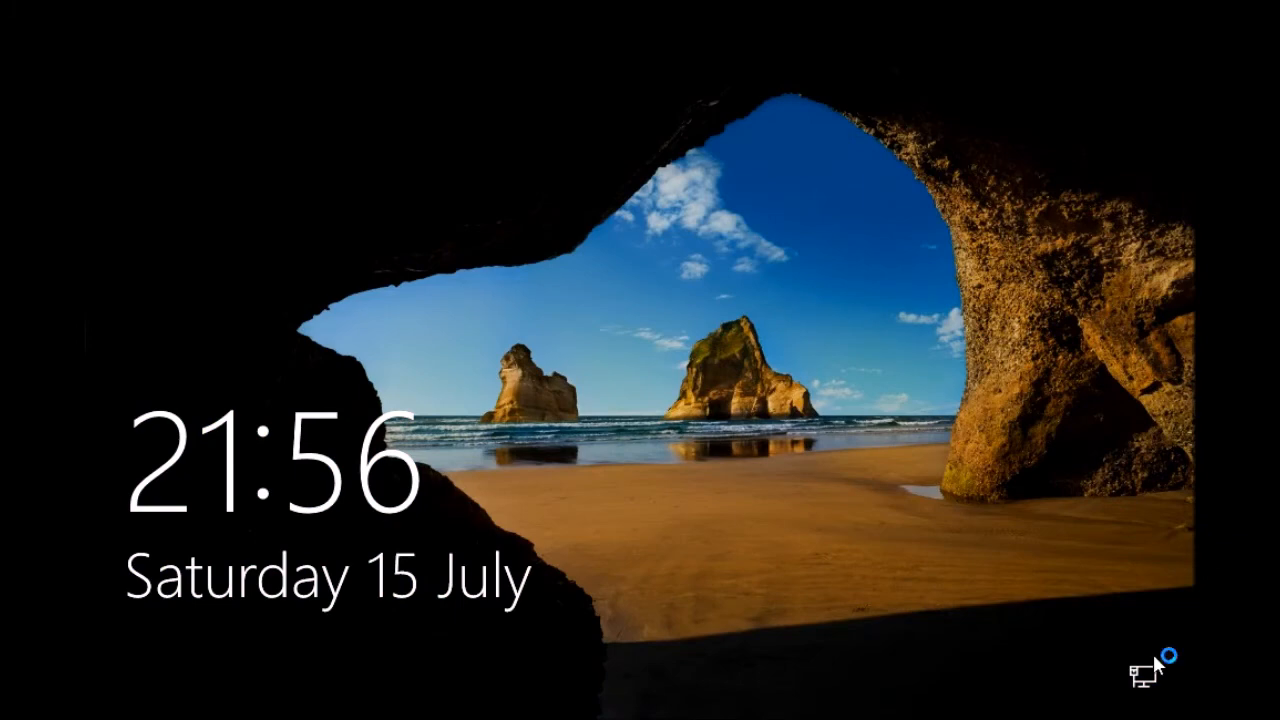
pyautogui.click(794, 568)
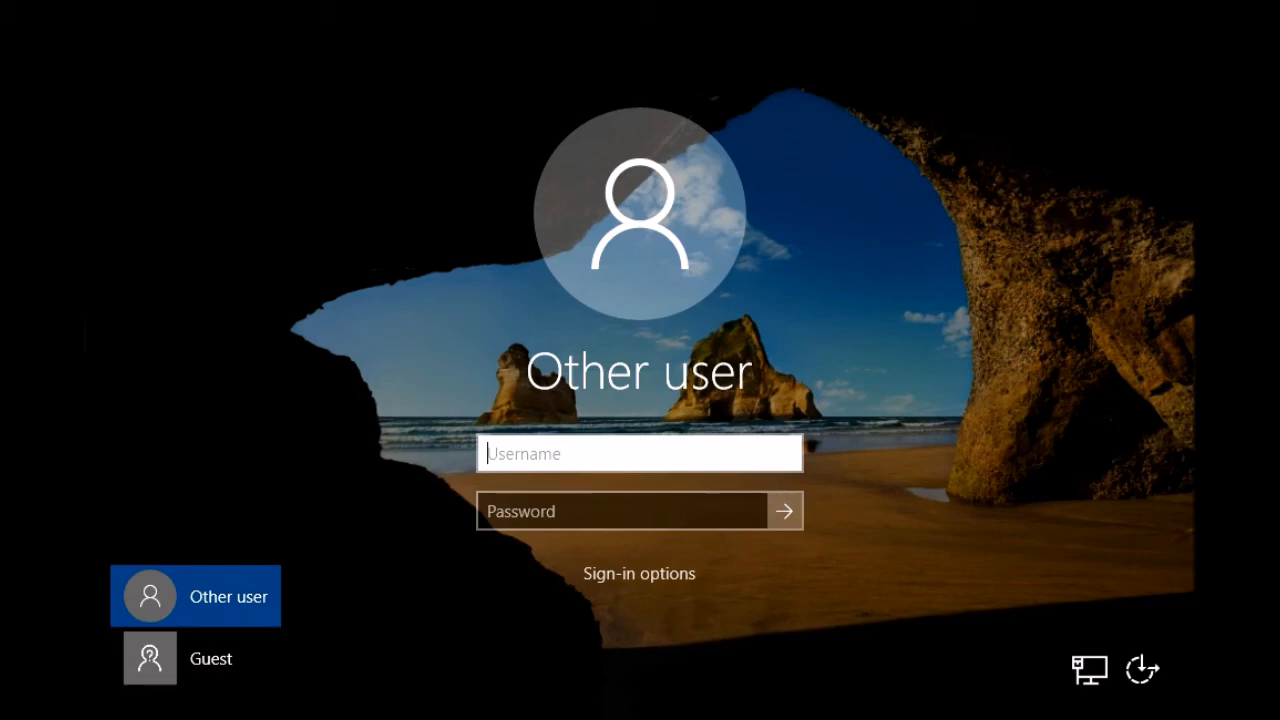
pyautogui.click(211, 662)
pyautogui.click(632, 425)
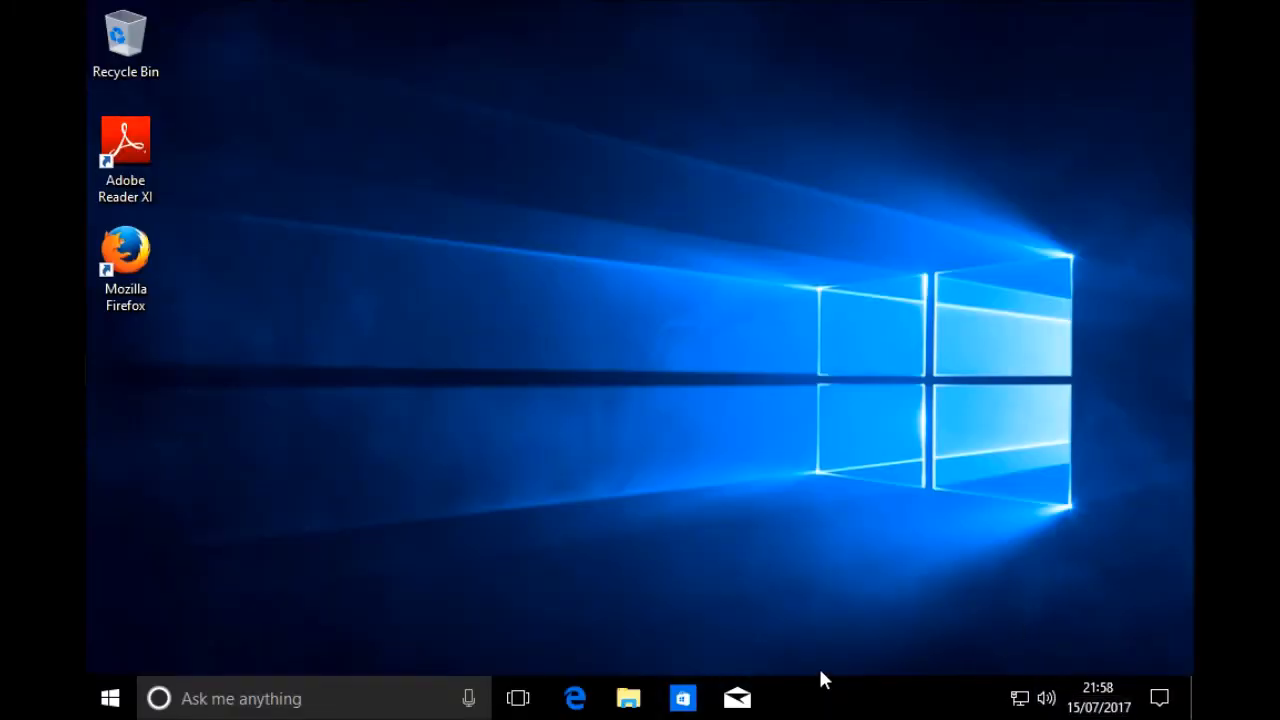
# Step: Launch Mozilla Firefox without making it the default browser, and open a new tab in an enlarged window
pyautogui.doubleClick(125, 255)
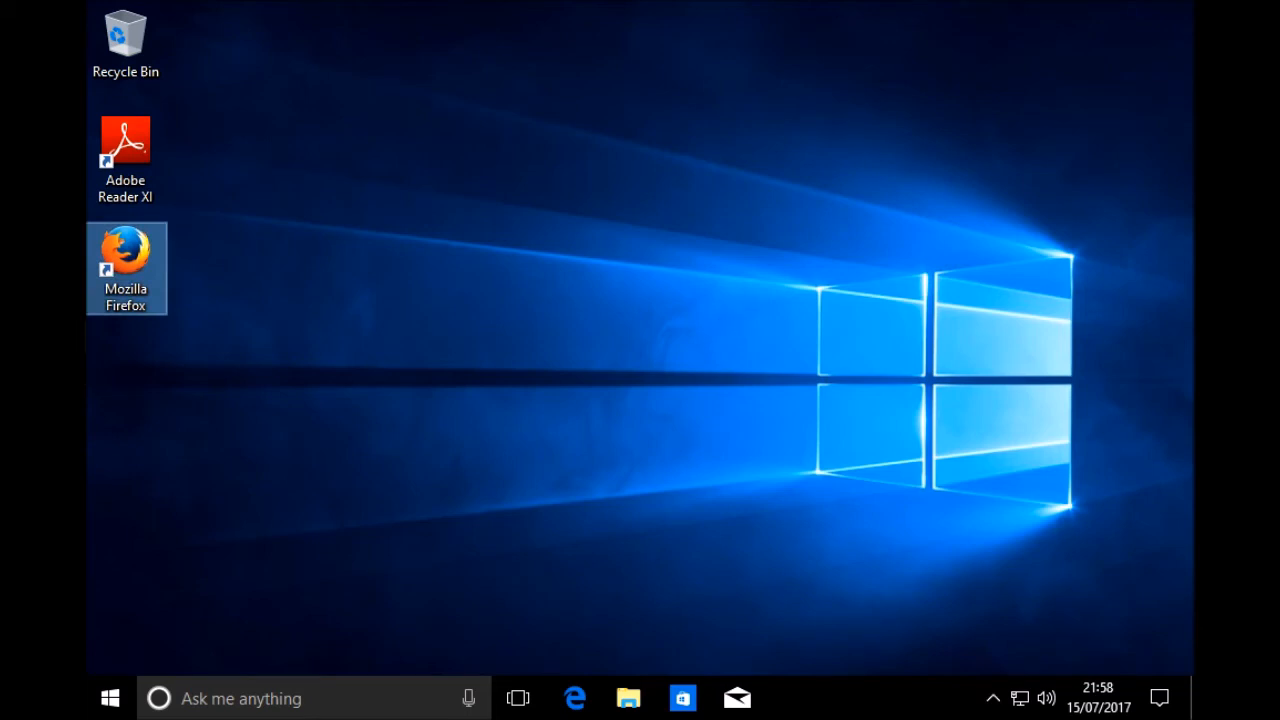
pyautogui.click(786, 527)
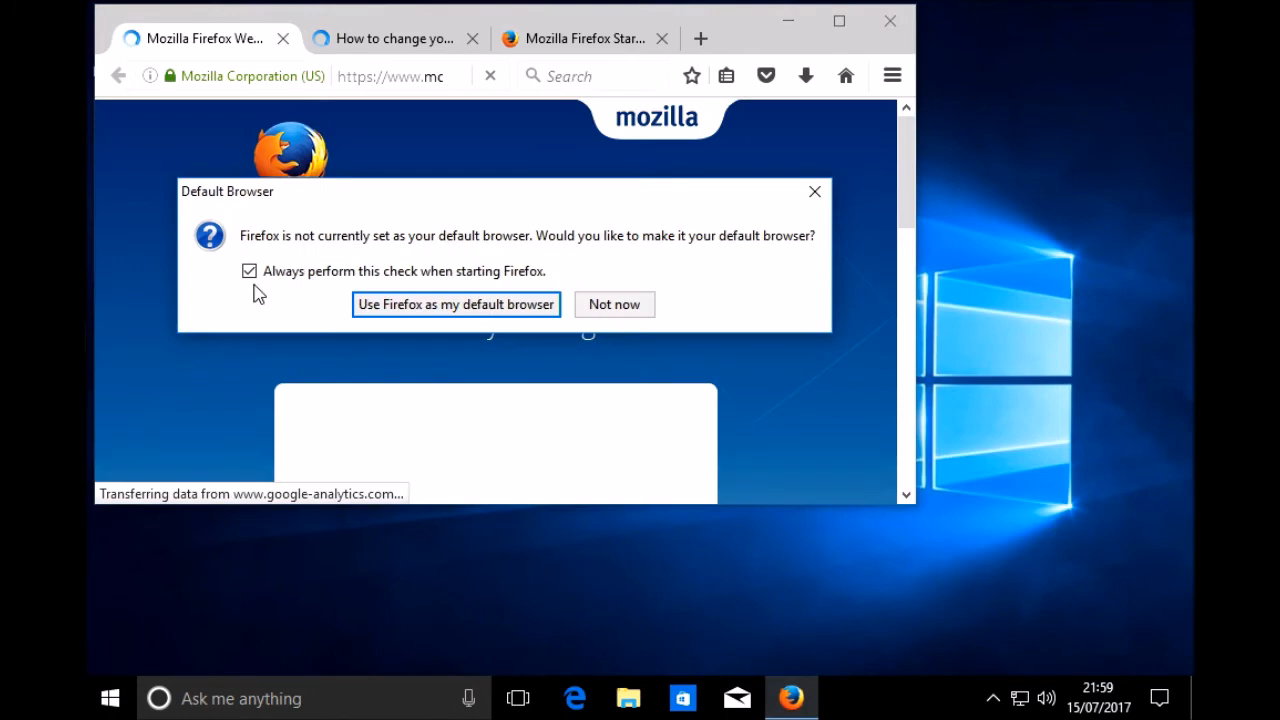
pyautogui.click(614, 304)
pyautogui.click(700, 38)
pyautogui.moveTo(914, 503); pyautogui.dragTo(1134, 636)
# Step: Search the web for "google chrome download" and open the Download Now link of the google.co.uk result
pyautogui.click(396, 209)
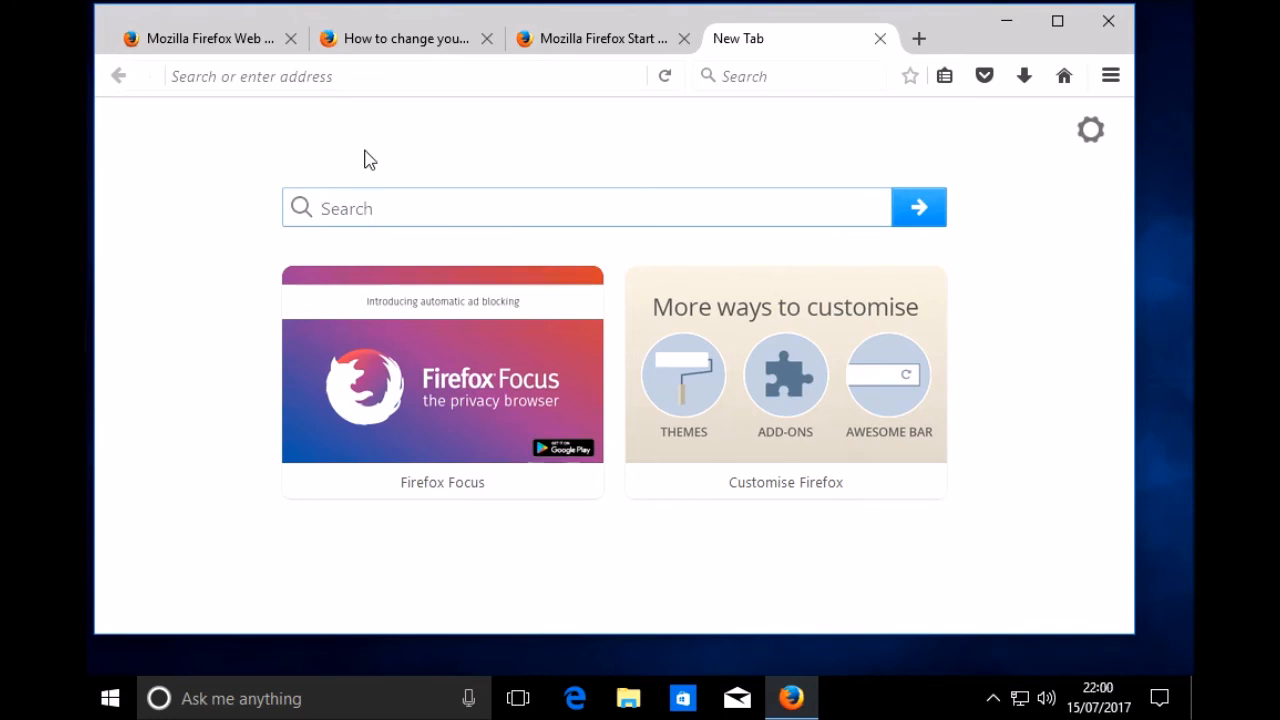
pyautogui.write('google chrome download')
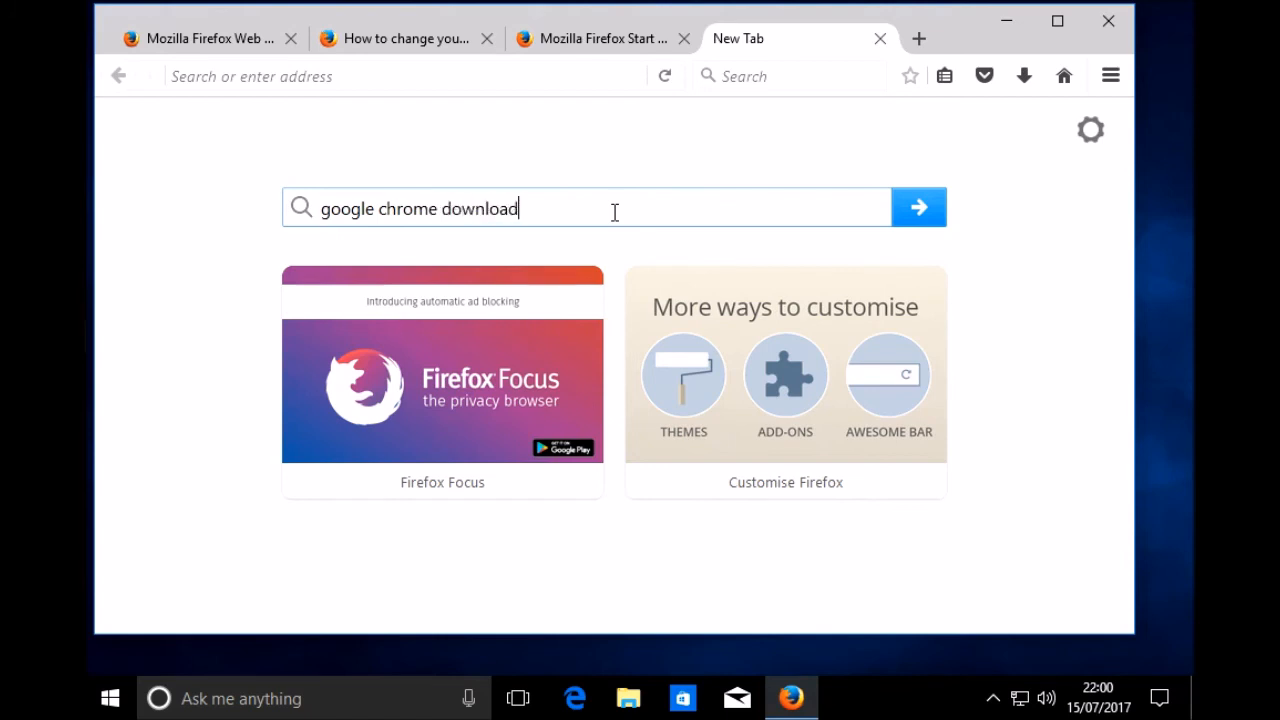
pyautogui.press('Return')
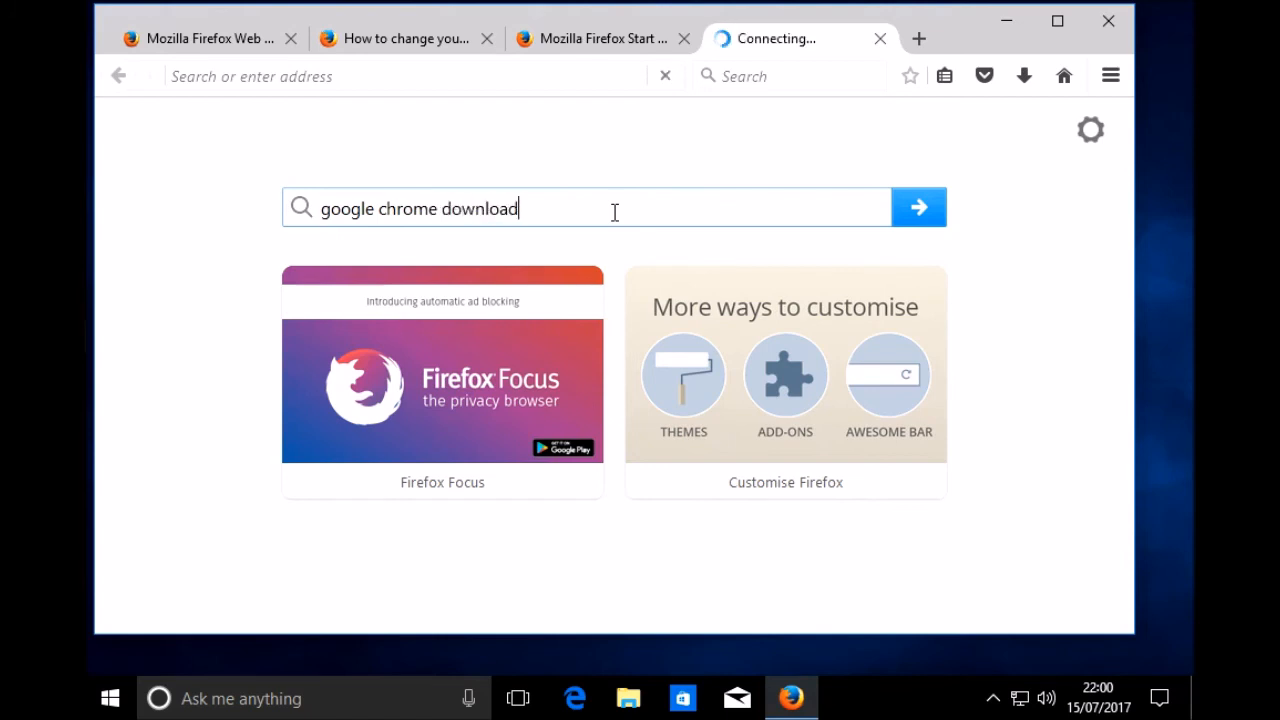
pyautogui.scroll(-2, 586, 400)
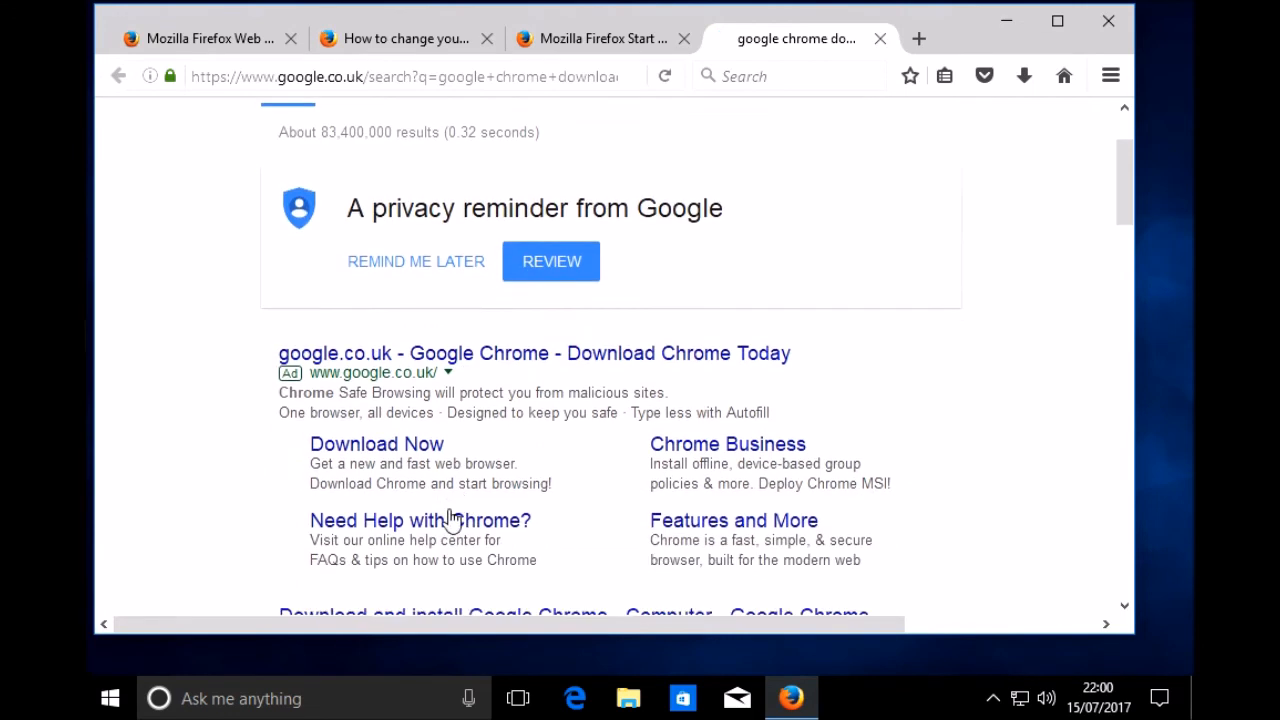
pyautogui.click(373, 450)
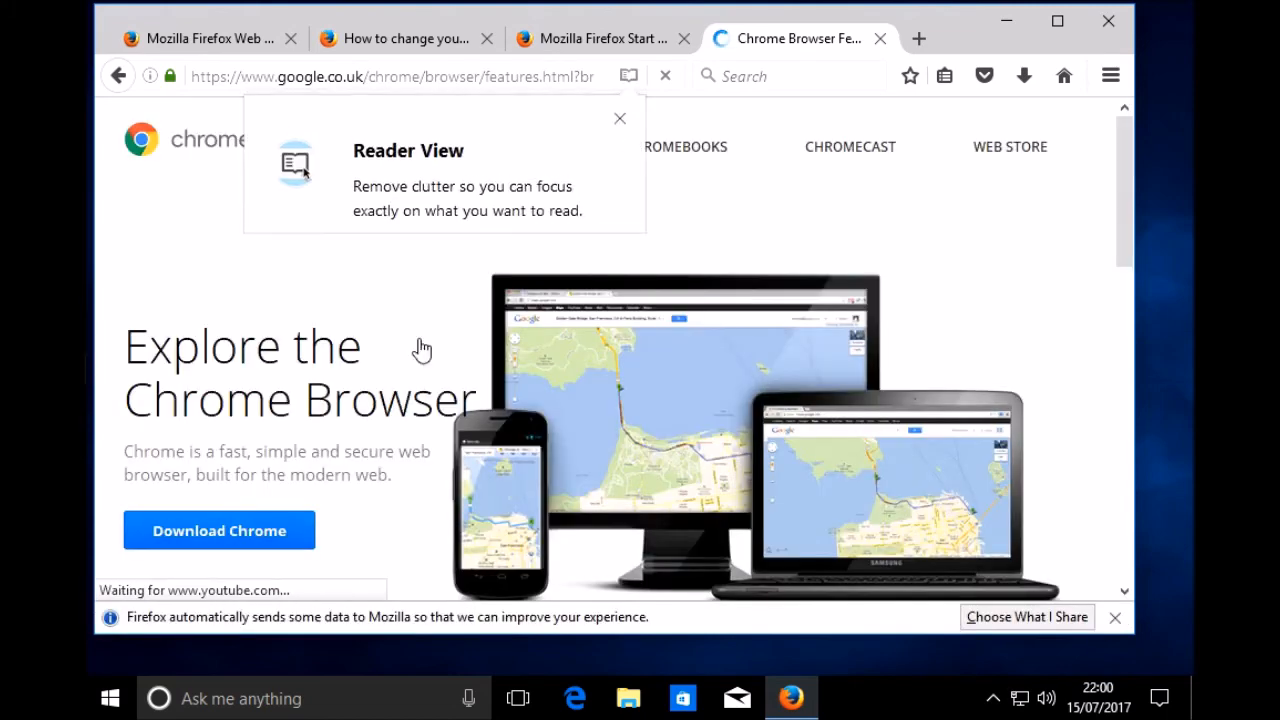
# Step: Download Chrome with usage statistics and crash reports turned off, accepting the terms and saving ChromeSetup.exe
pyautogui.click(207, 535)
pyautogui.click(230, 477)
pyautogui.click(338, 556)
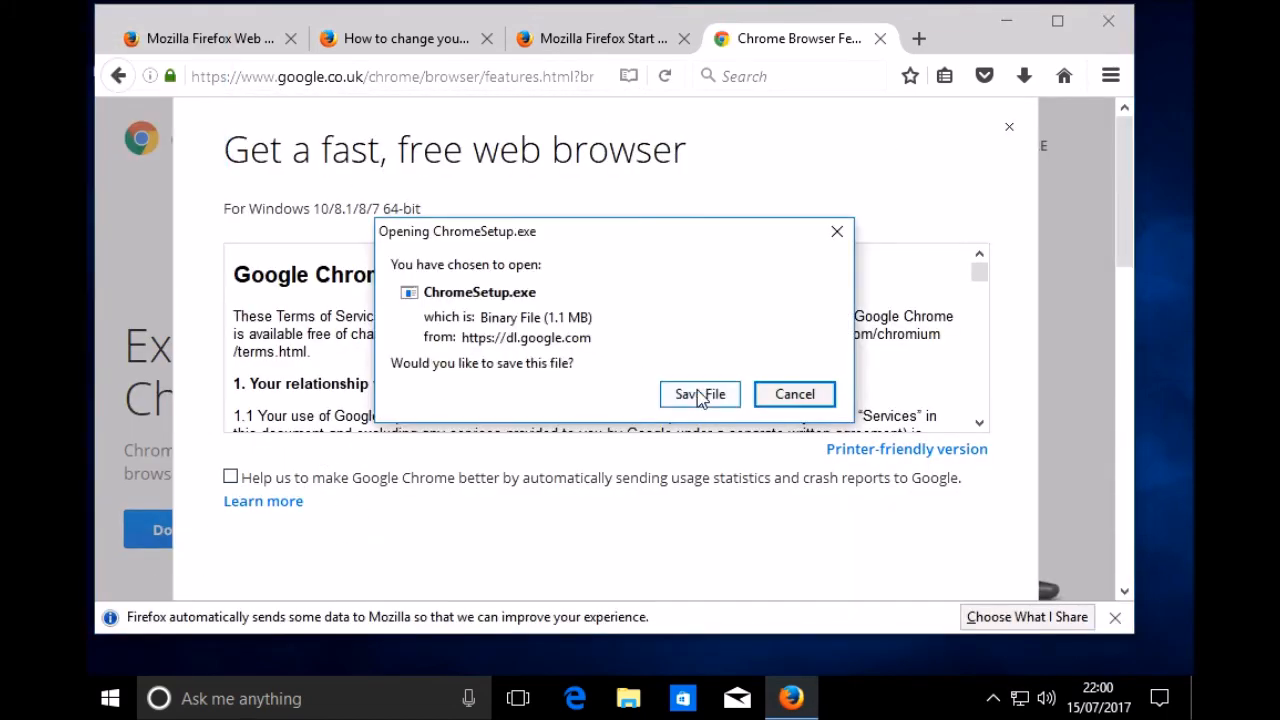
pyautogui.click(697, 391)
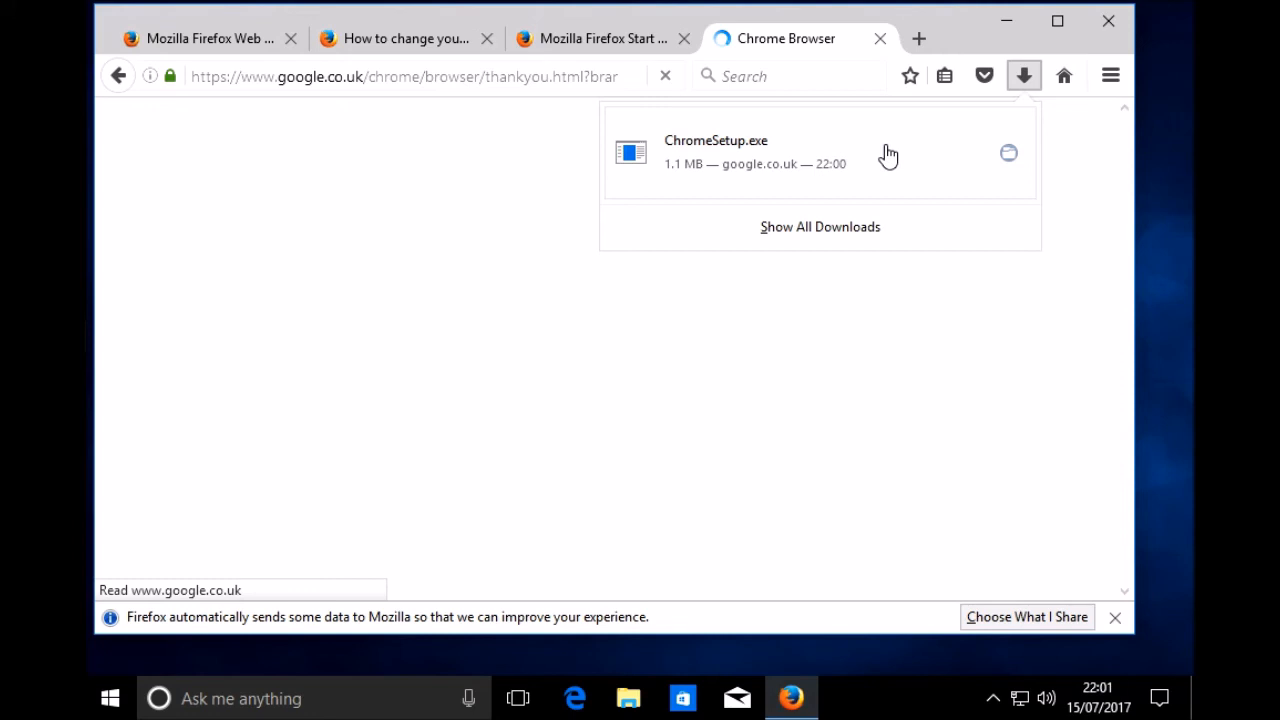
# Step: Show ChromeSetup in its Downloads folder and run it, agreeing to install Chrome without administrator privileges
pyautogui.rightClick(893, 160)
pyautogui.click(966, 198)
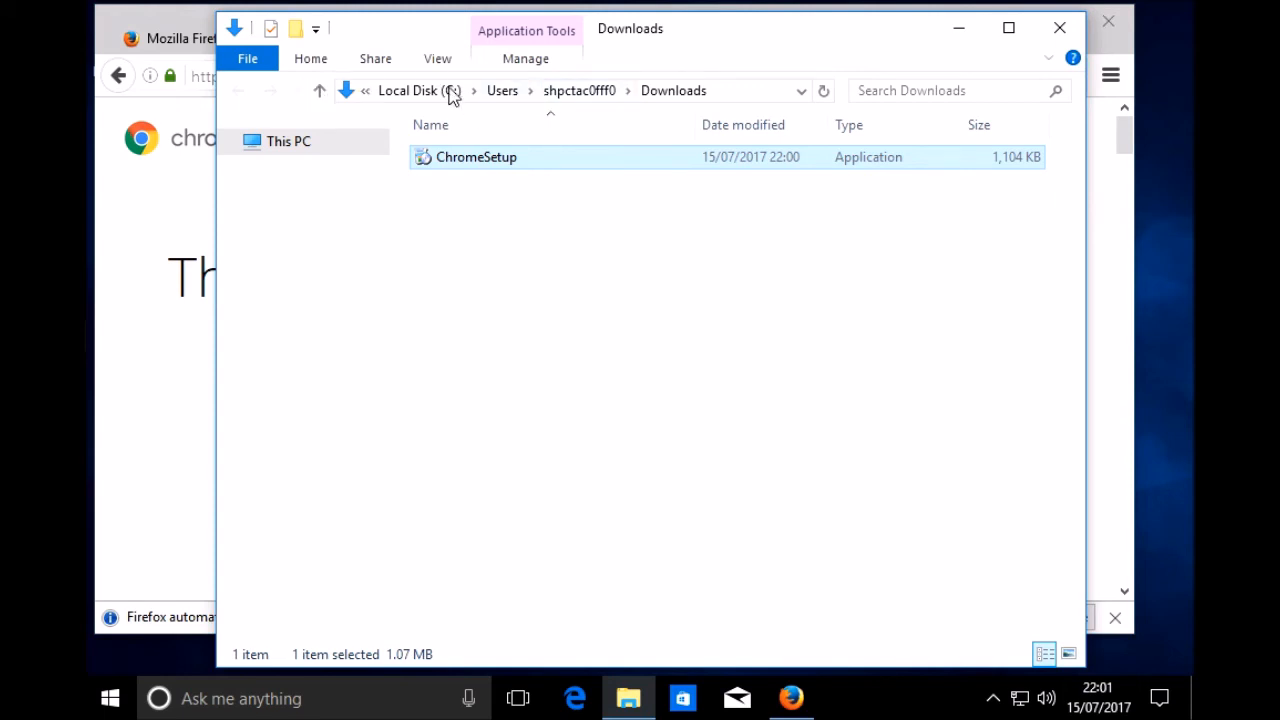
pyautogui.doubleClick(523, 160)
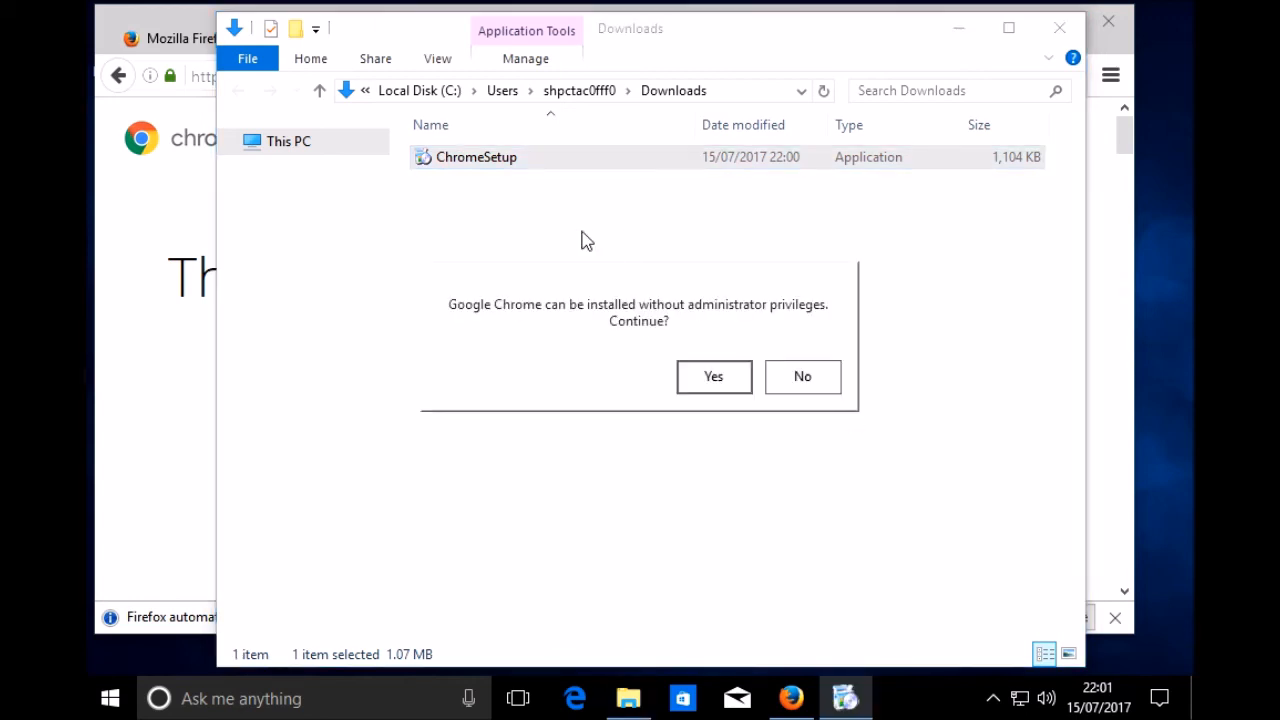
pyautogui.click(725, 381)
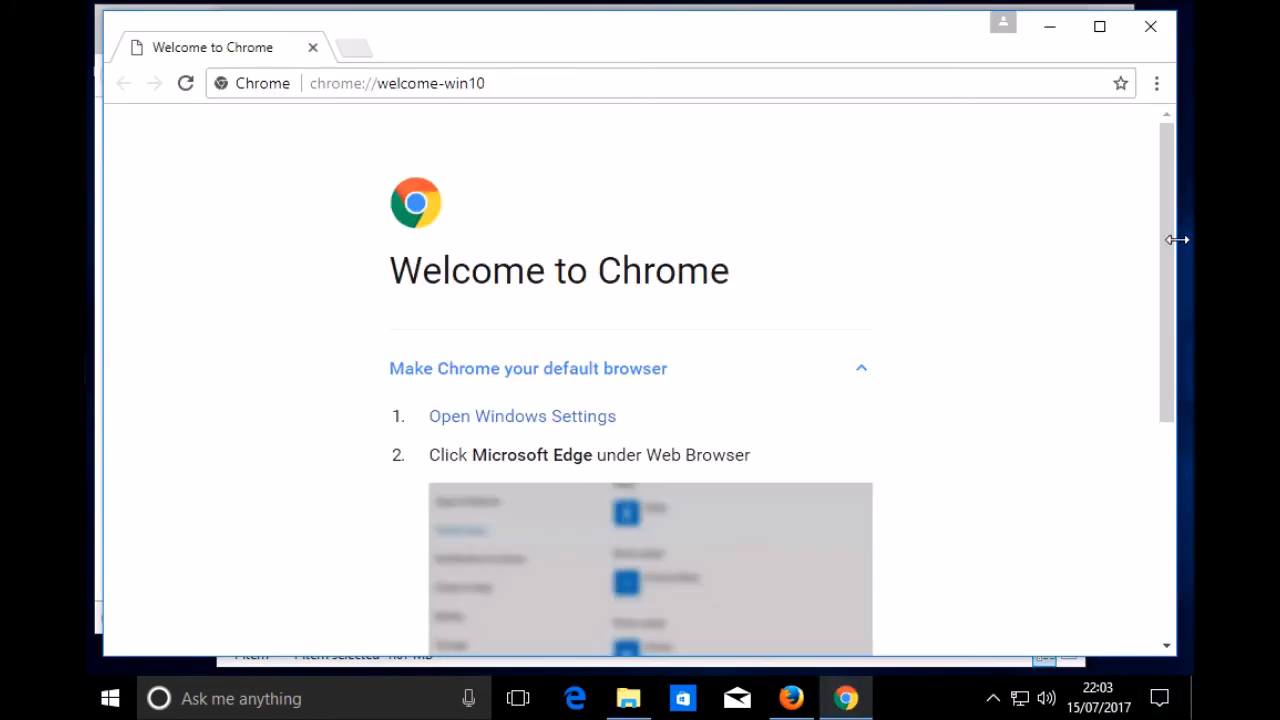
# Step: Look through Chrome's welcome page, close Chrome and minimise the Downloads window to return to Firefox
pyautogui.moveTo(1172, 246); pyautogui.dragTo(1175, 338)
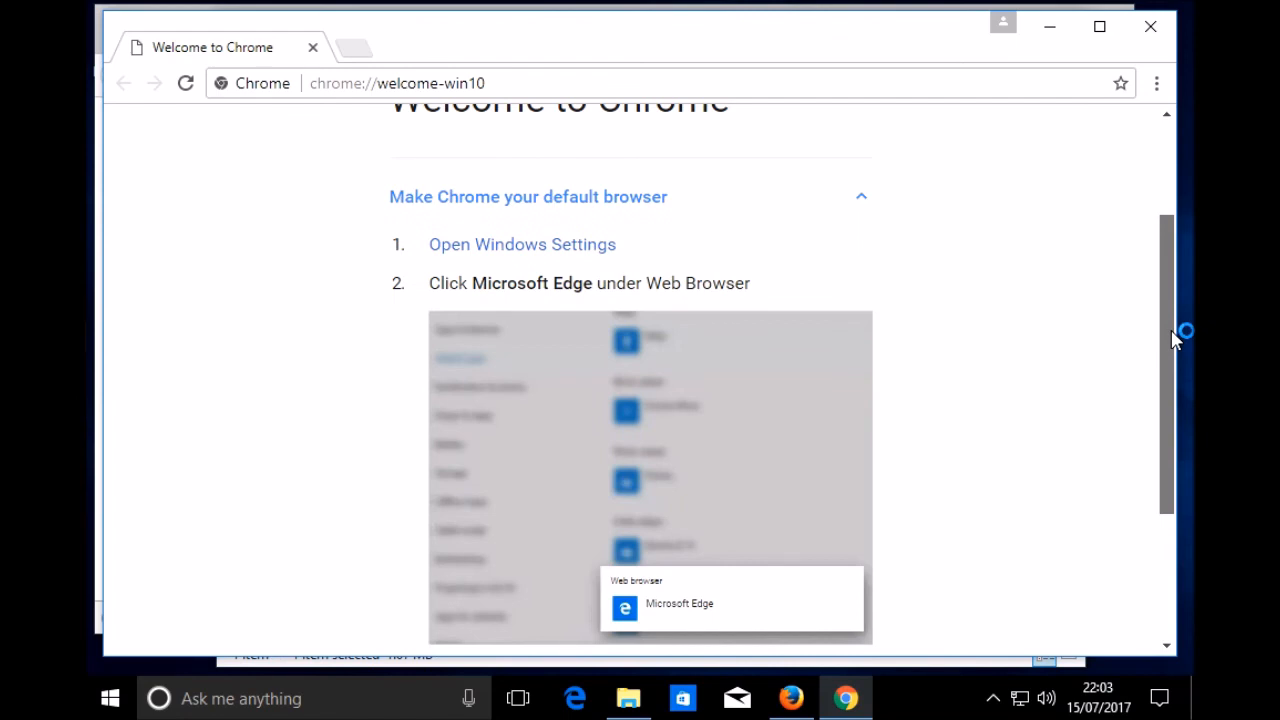
pyautogui.click(1150, 27)
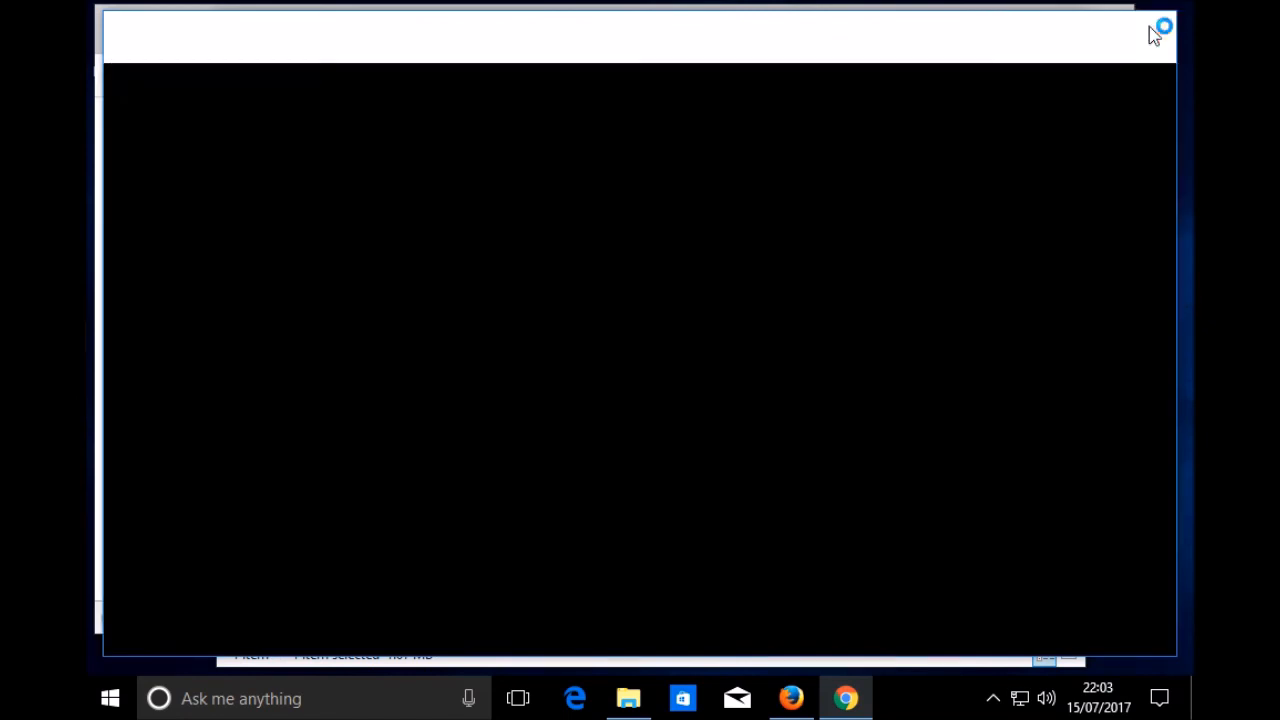
pyautogui.click(955, 28)
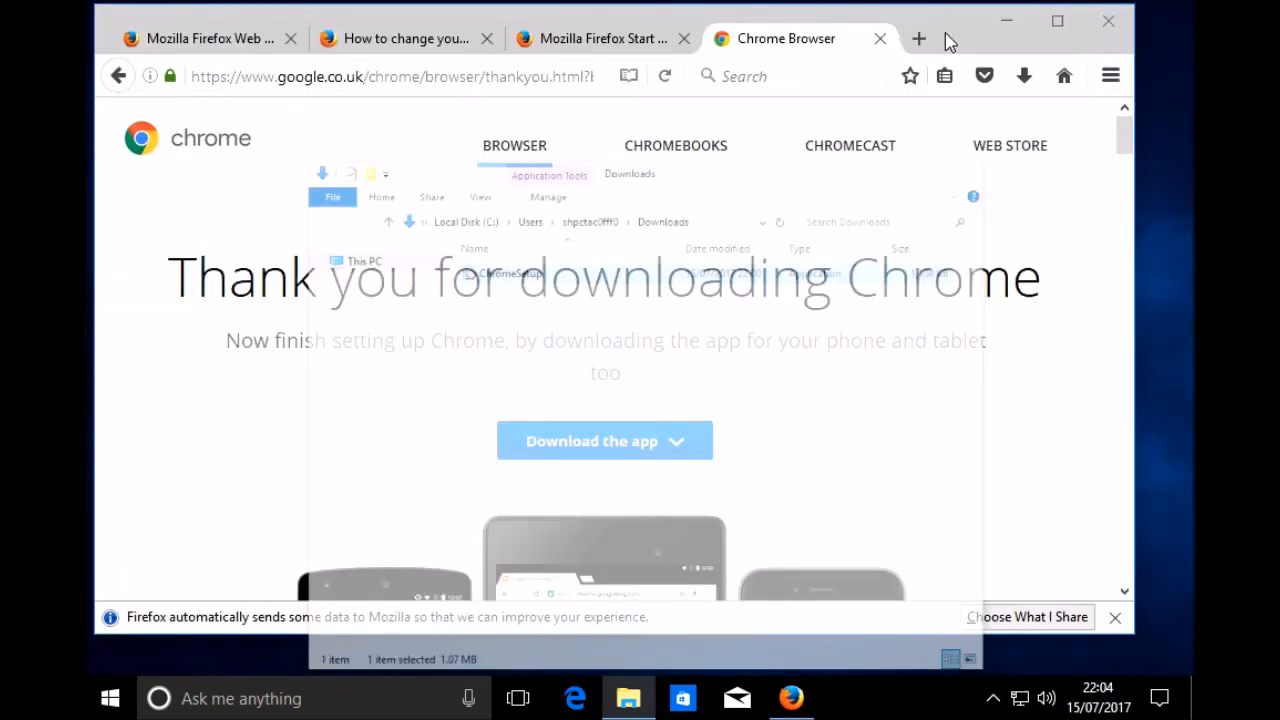
# Step: Search the web for "download vlc player" and open the videolan.org result for the official VLC media player download
pyautogui.click(758, 76)
pyautogui.write('do')
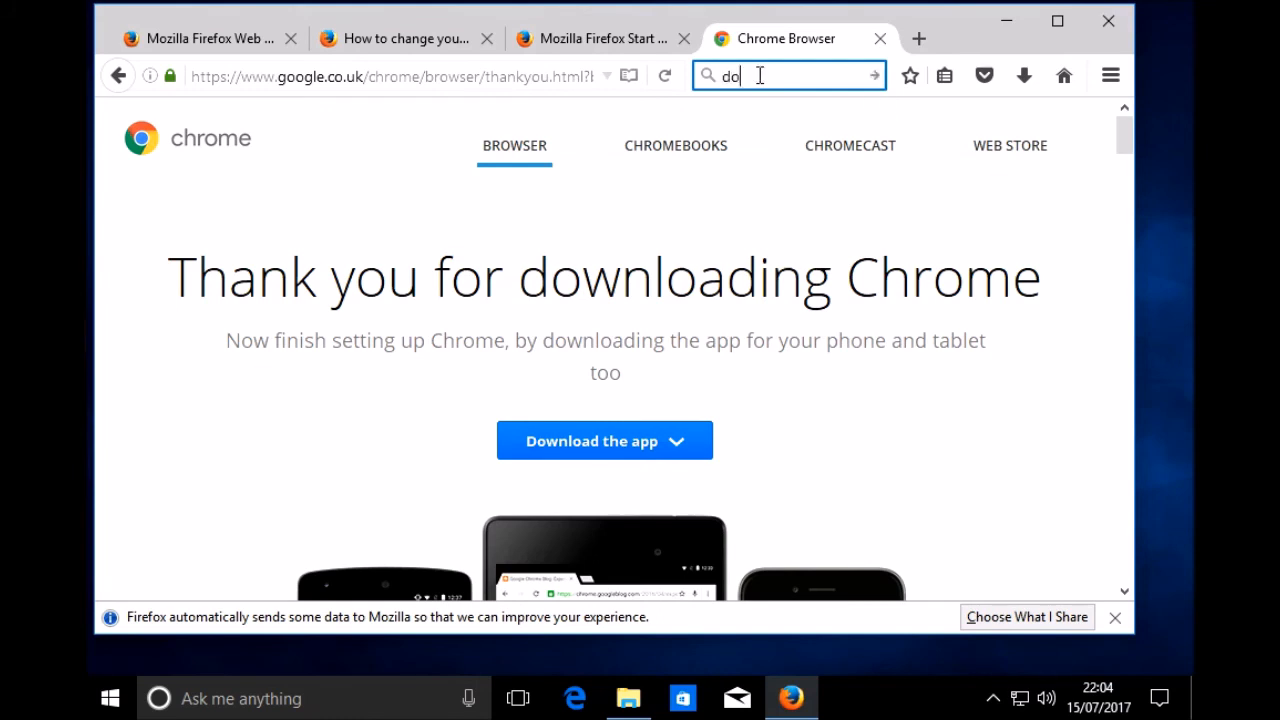
pyautogui.write('wnload vlc player')
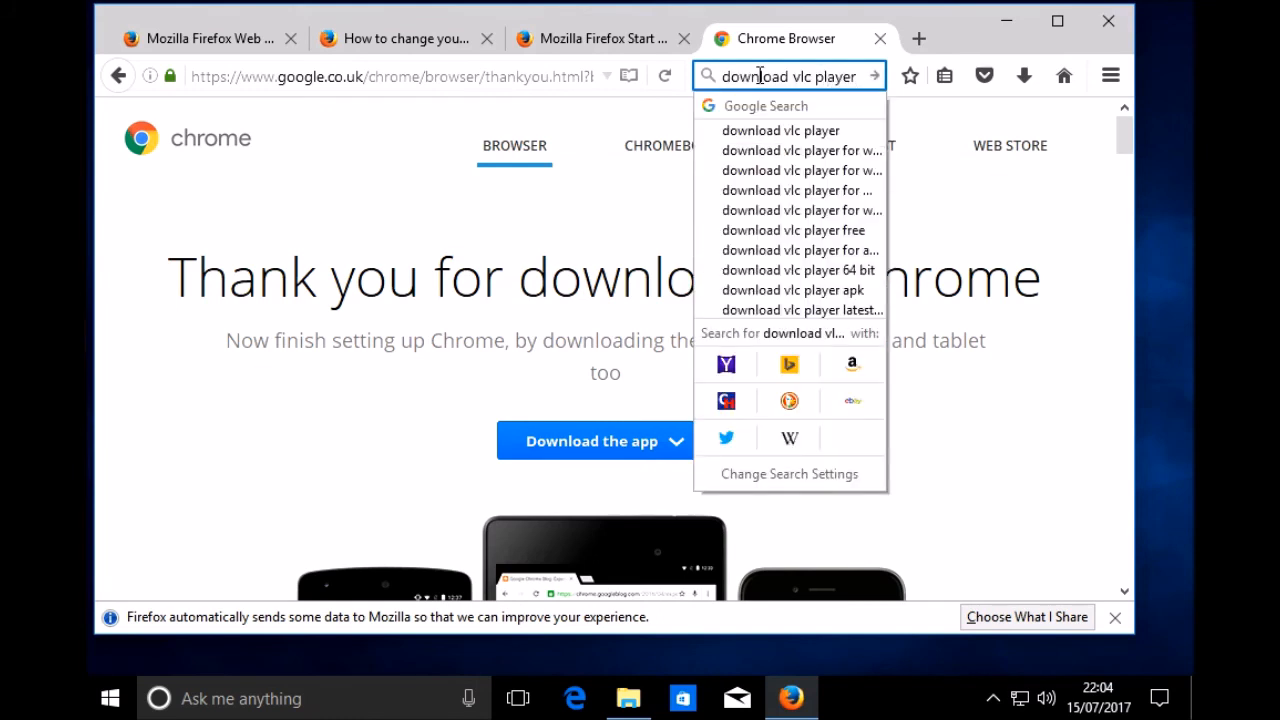
pyautogui.click(766, 131)
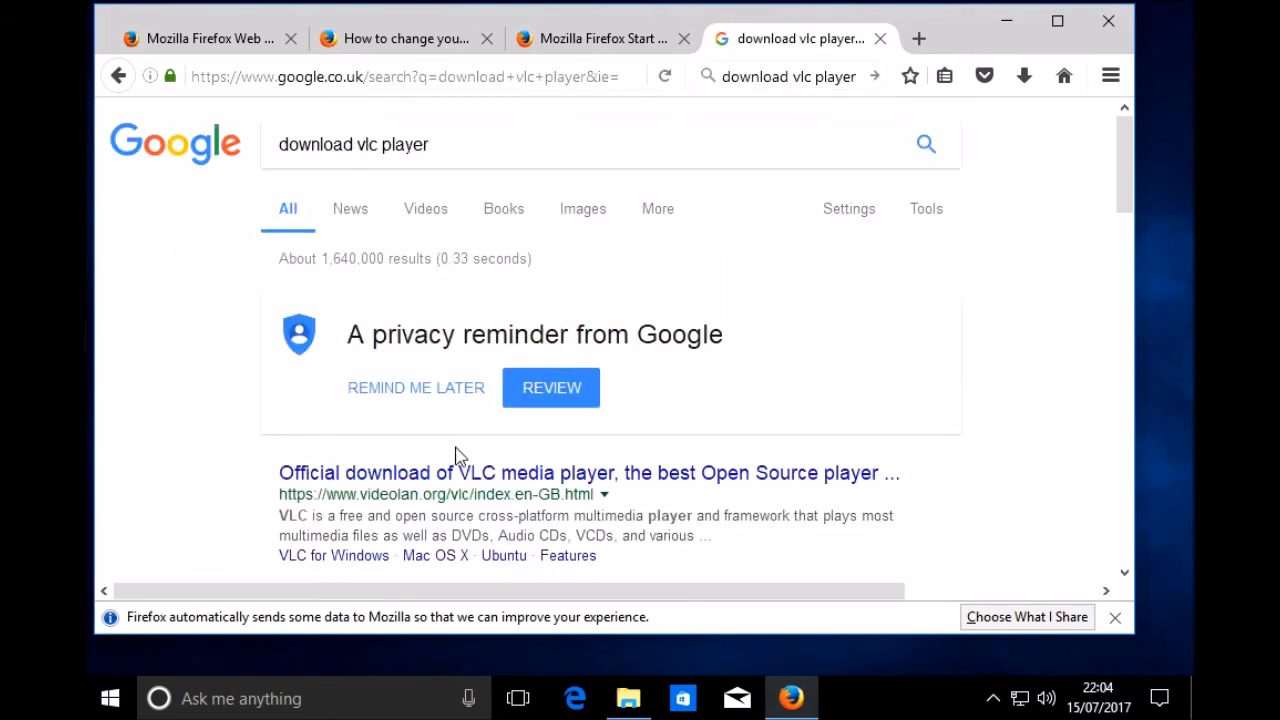
pyautogui.scroll(-2, 470, 450)
pyautogui.scroll(-1, 483, 447)
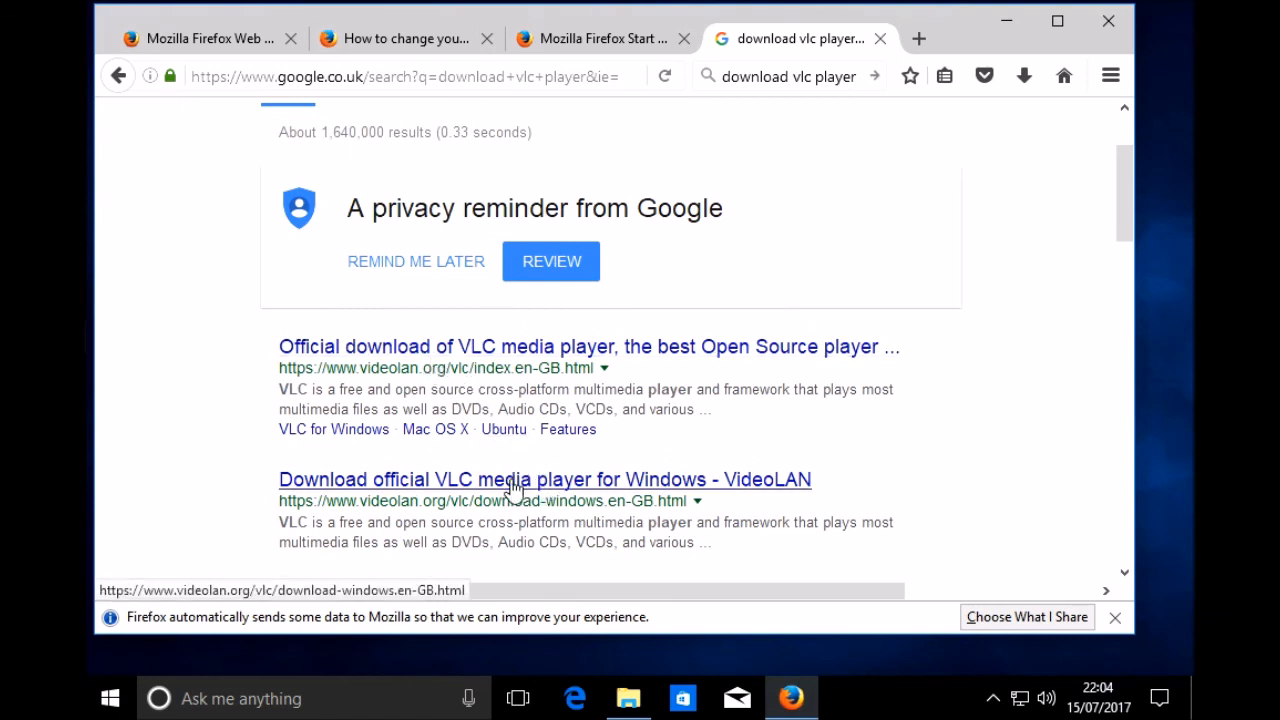
pyautogui.click(551, 350)
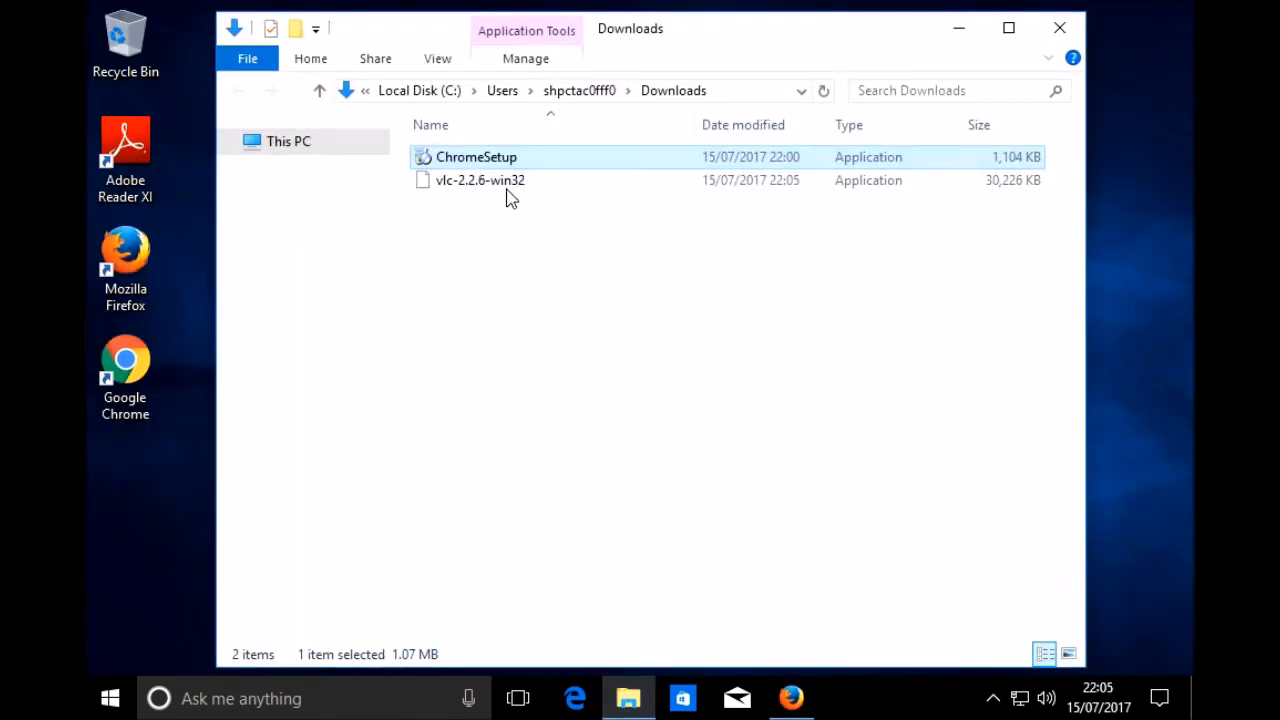
# Step: Try to run the vlc-2.2.6-win32 installer from the Downloads folder and dismiss the resulting dialog
pyautogui.click(506, 194)
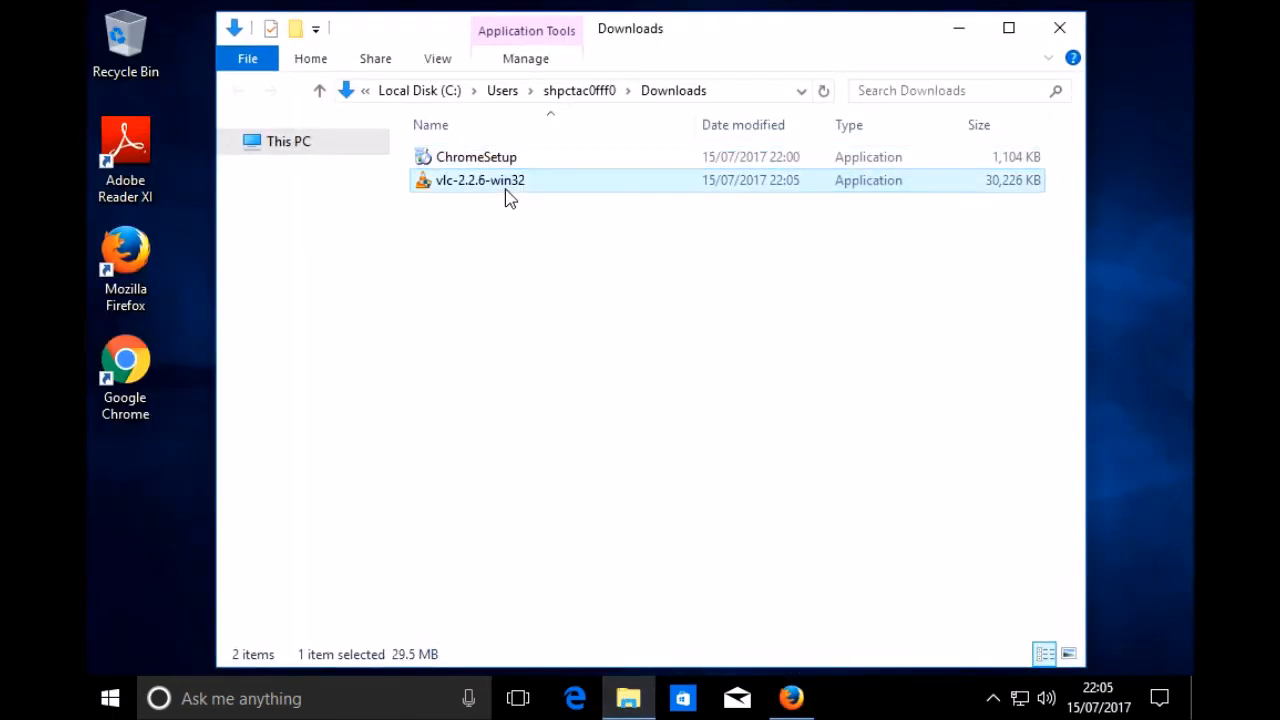
pyautogui.rightClick(575, 186)
pyautogui.click(650, 200)
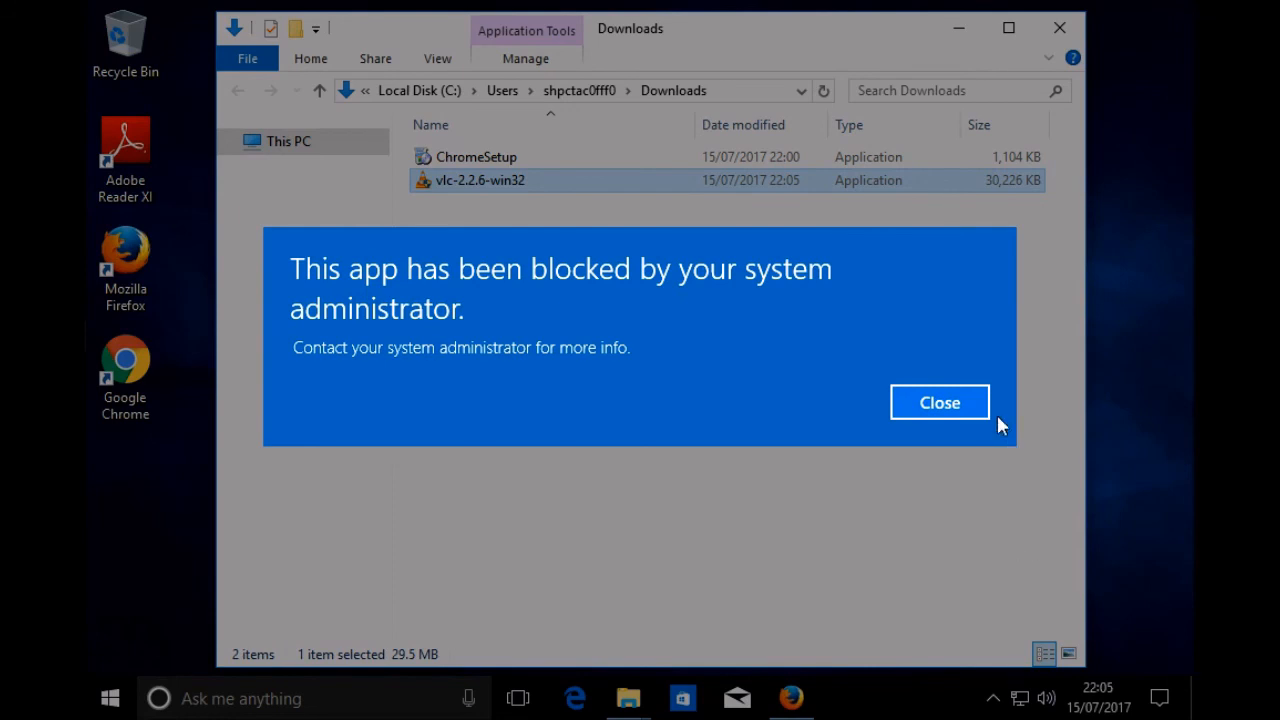
pyautogui.click(940, 403)
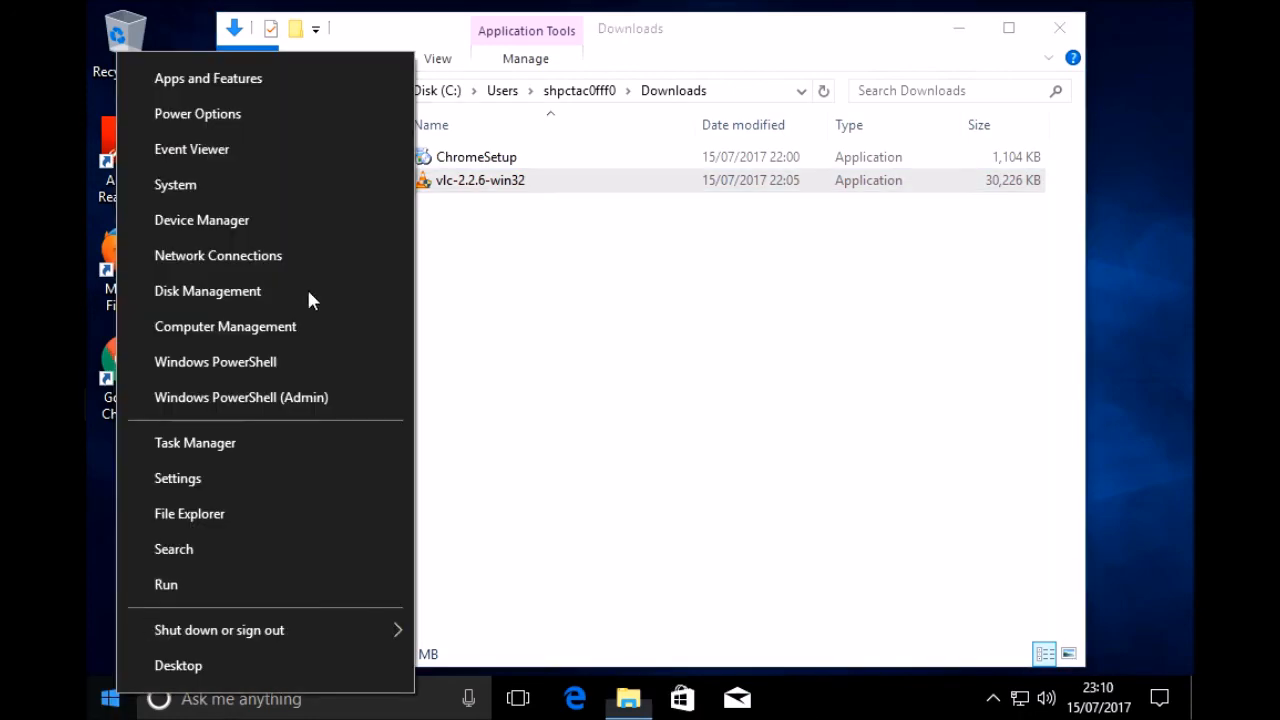
# Step: Open Windows Settings, find the Power & sleep settings by searching for "power settings", and review the available options
pyautogui.click(200, 483)
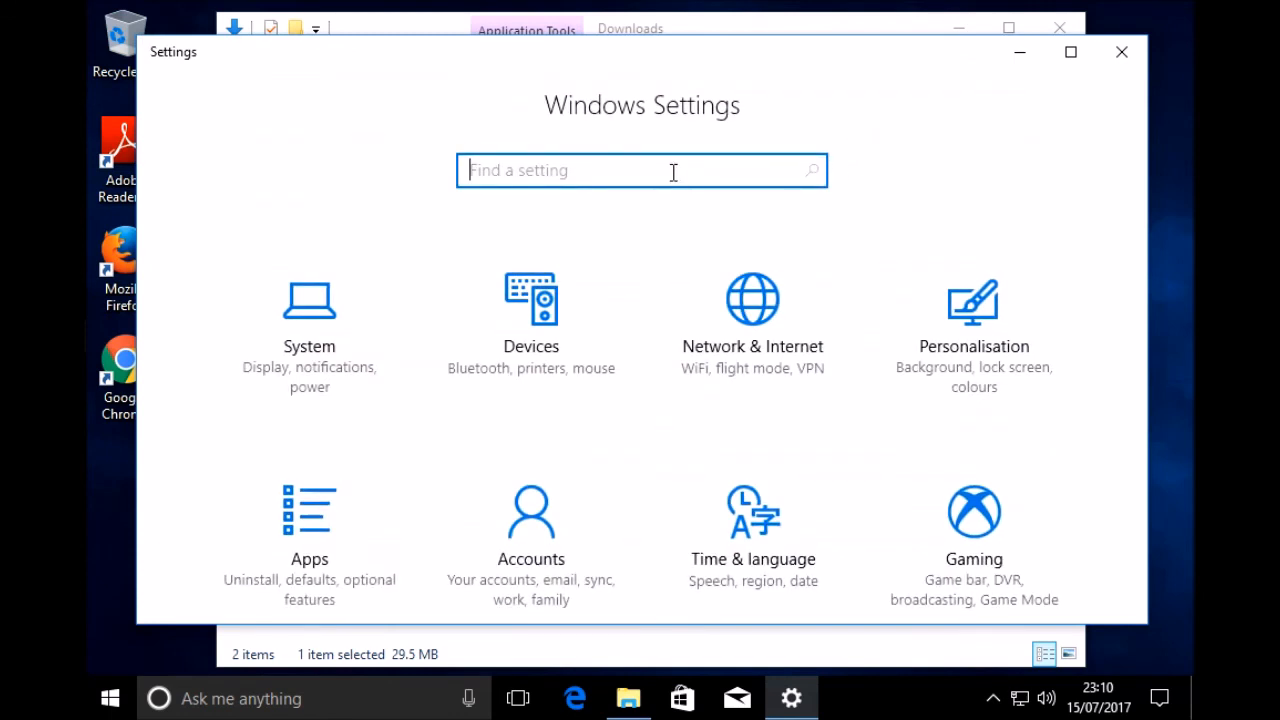
pyautogui.write('power settings')
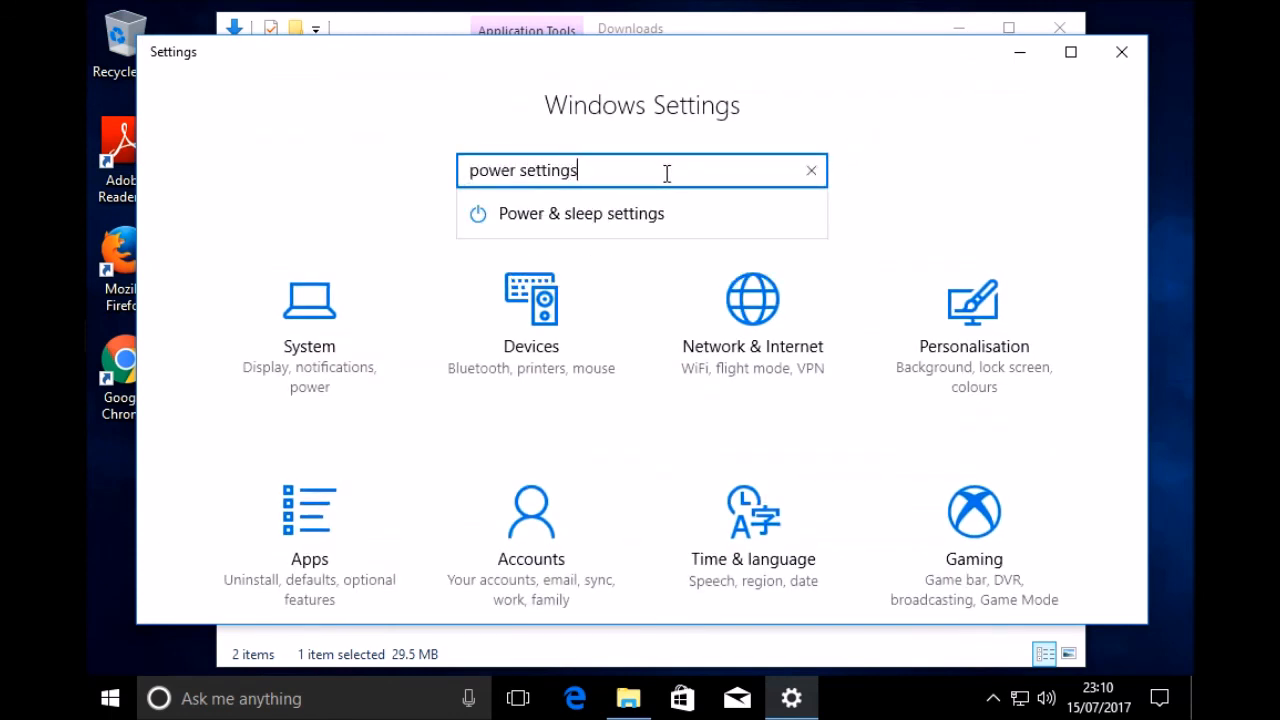
pyautogui.click(565, 223)
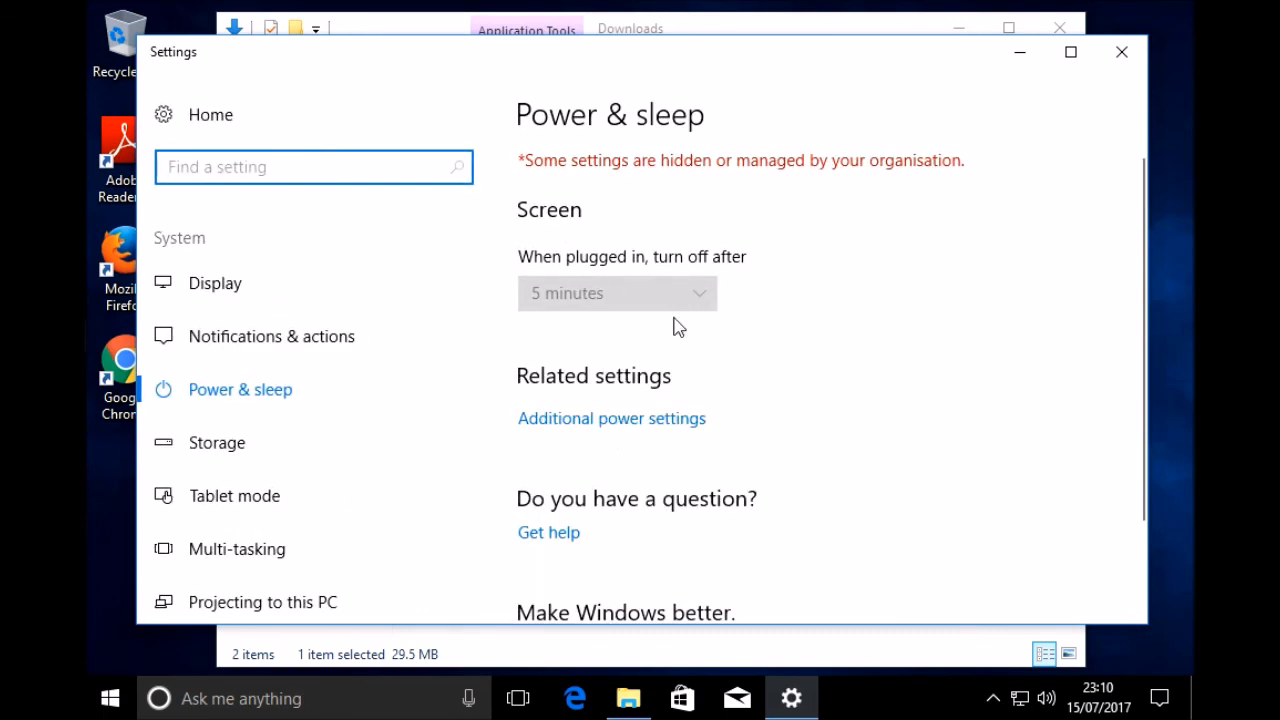
pyautogui.scroll(-2, 785, 360)
pyautogui.scroll(2, 774, 383)
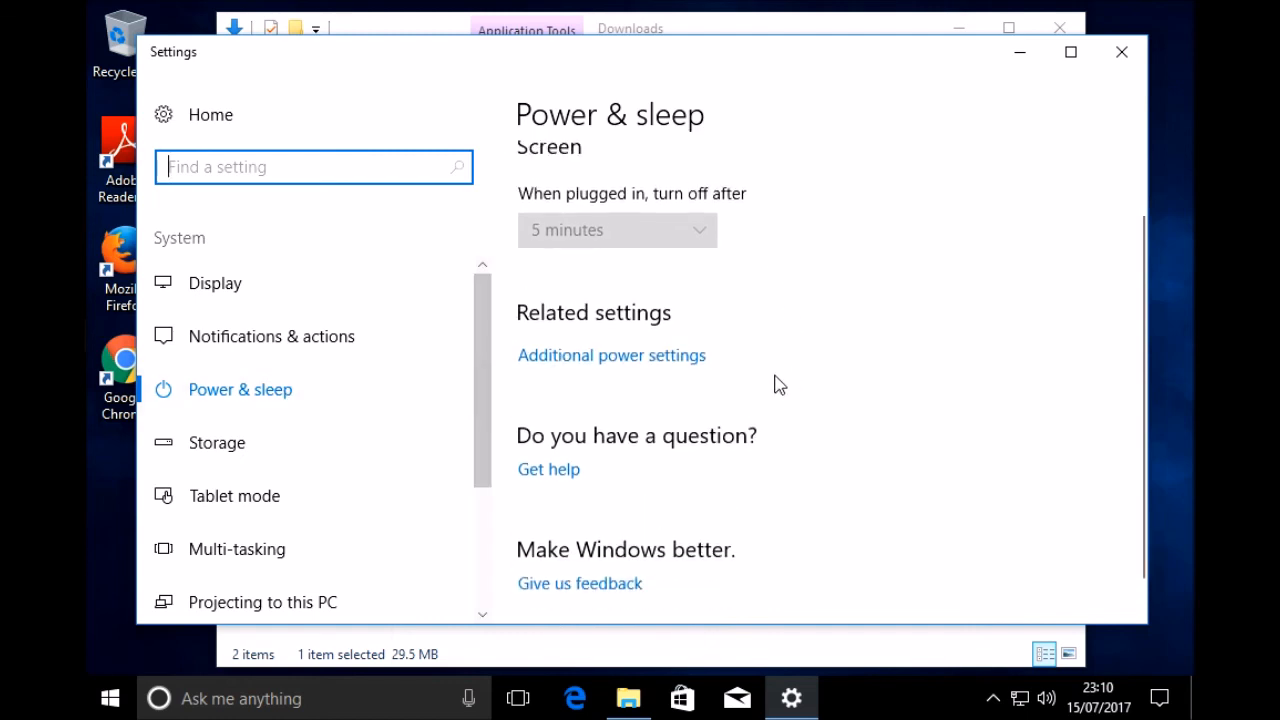
# Step: Try to open the additional power settings, dismiss the resulting message and close Settings
pyautogui.click(700, 429)
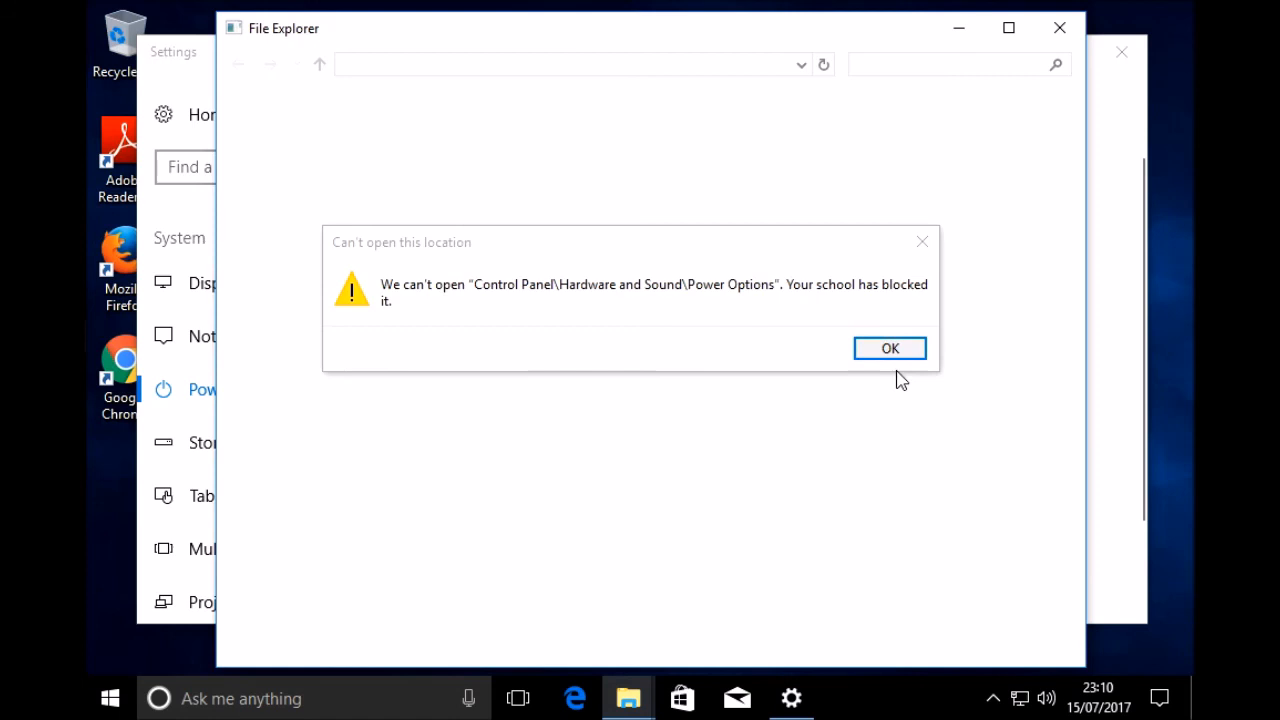
pyautogui.click(904, 348)
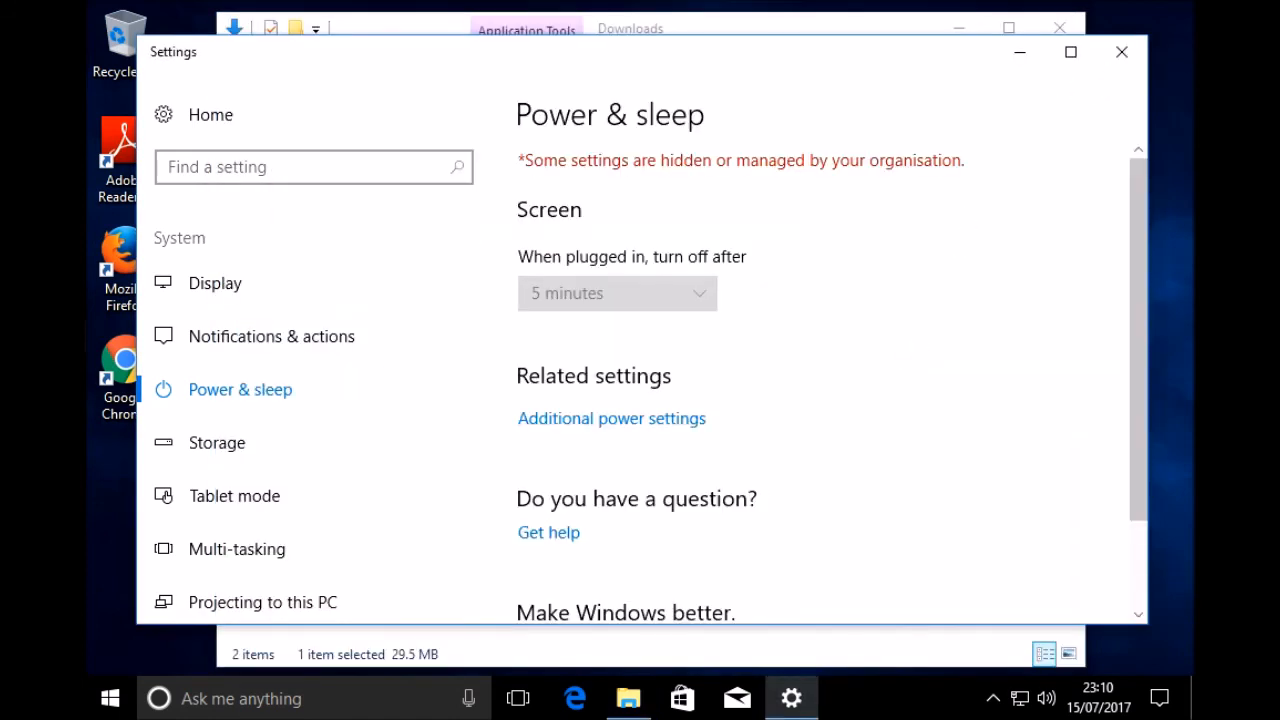
pyautogui.click(1123, 59)
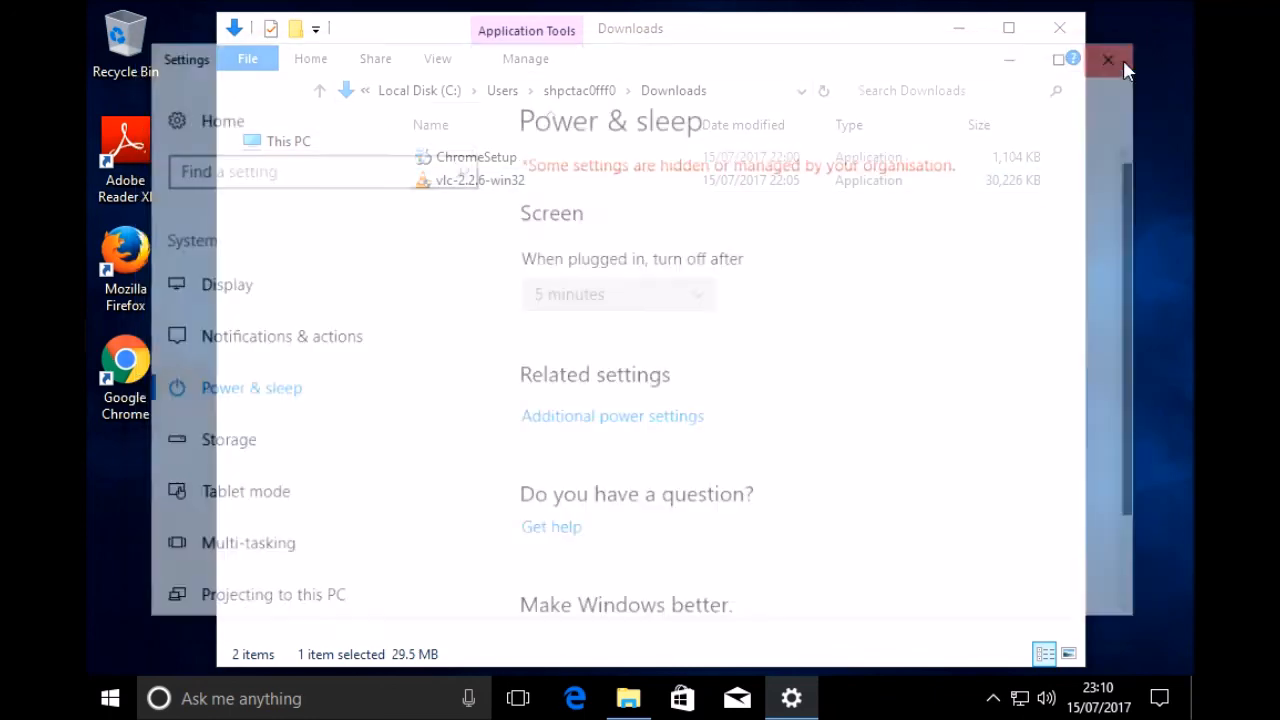
# Step: Switch to Microsoft Edge and search the web for "adult movies" to test content filtering
pyautogui.click(575, 698)
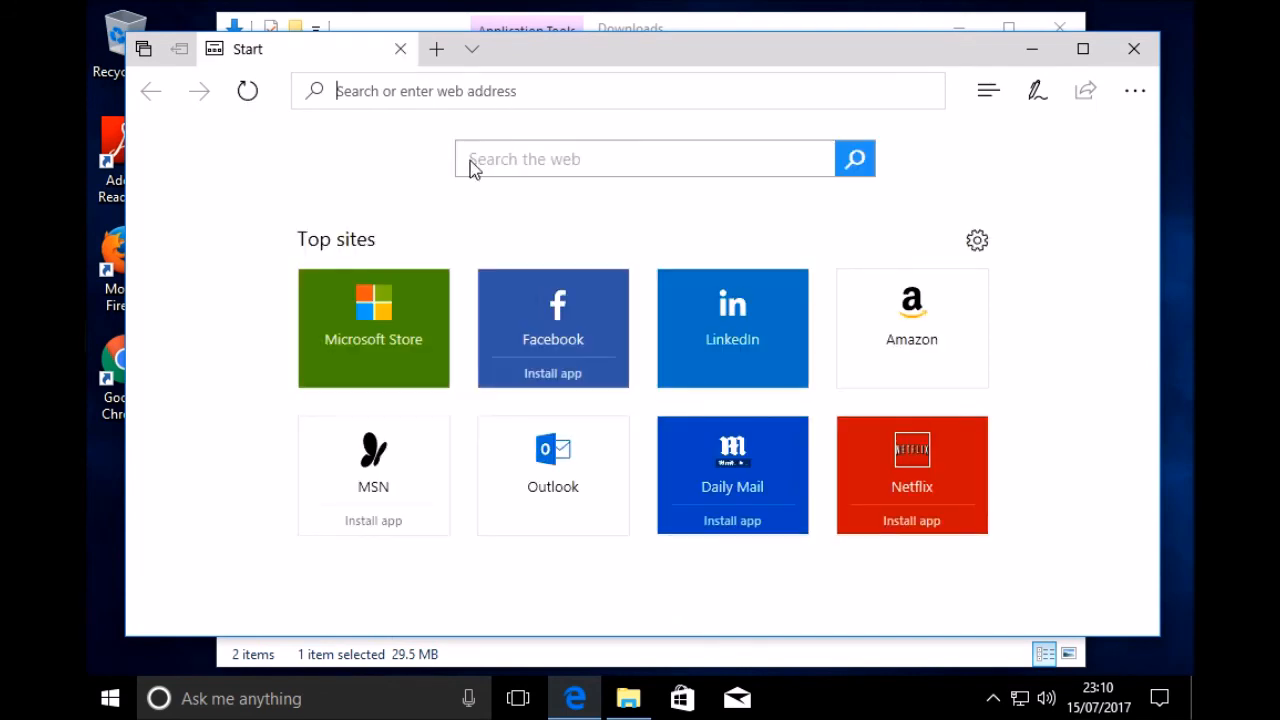
pyautogui.write('a')
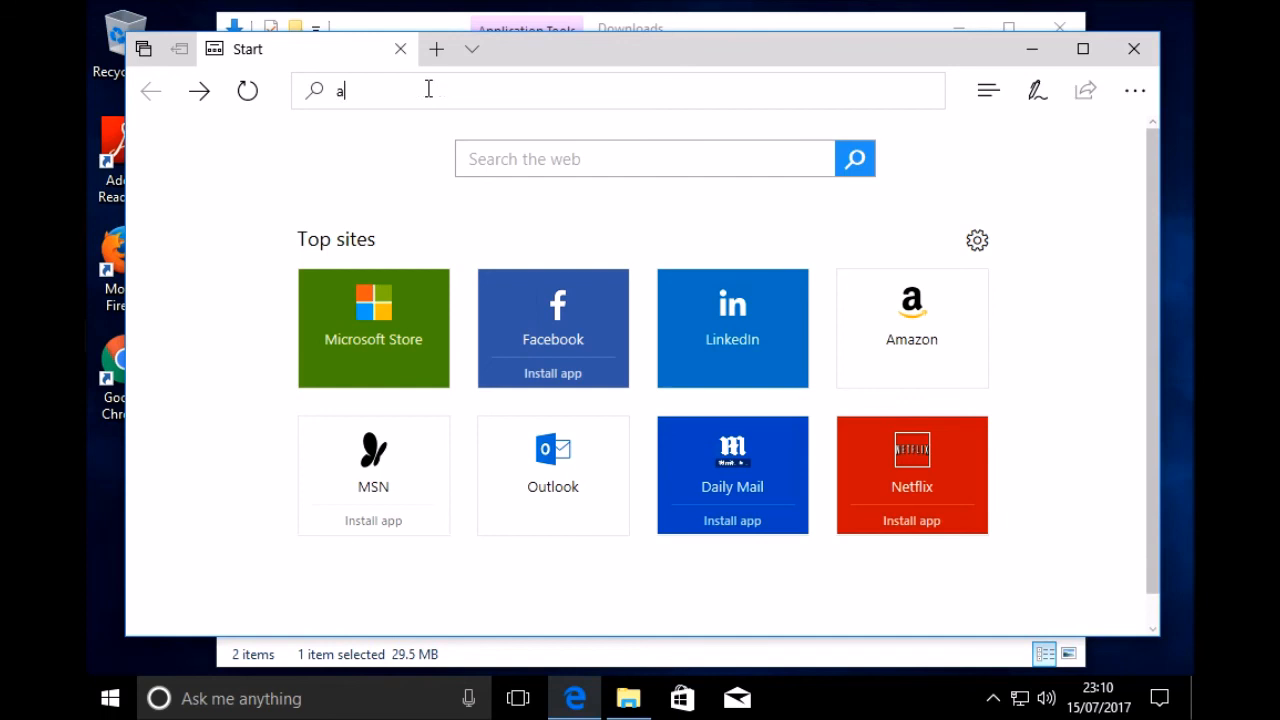
pyautogui.write('dult movies')
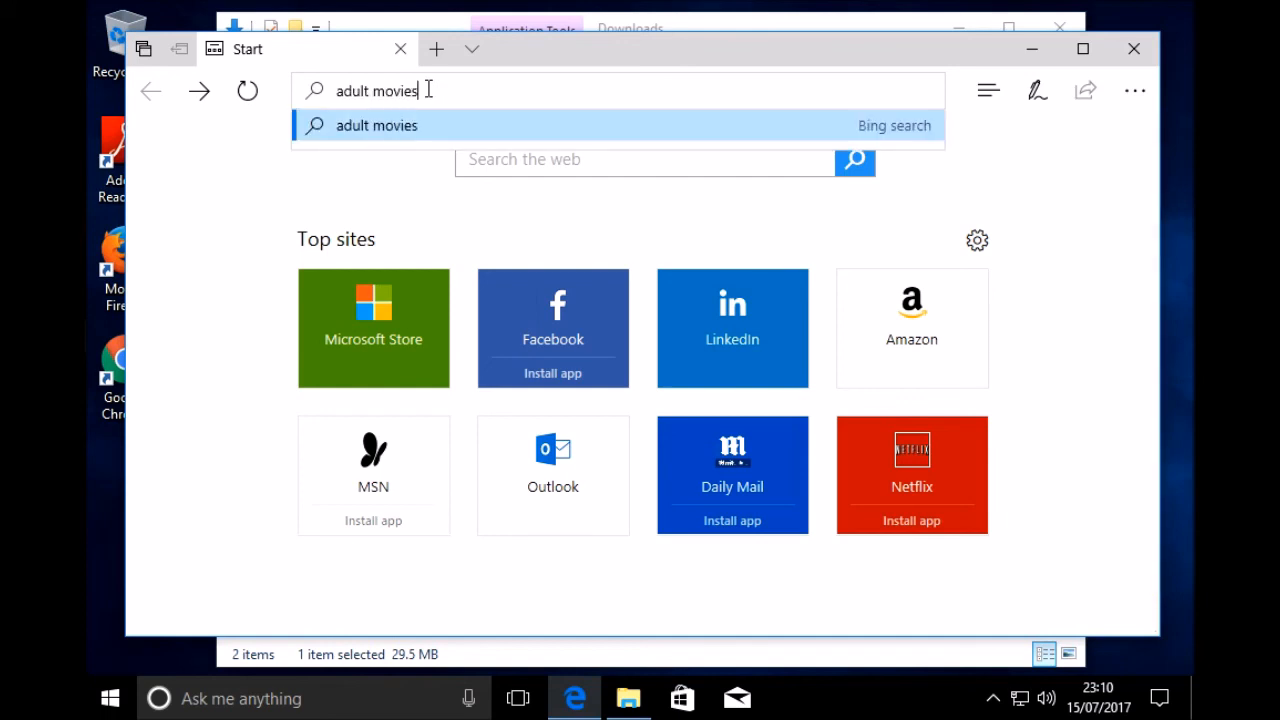
pyautogui.click(472, 125)
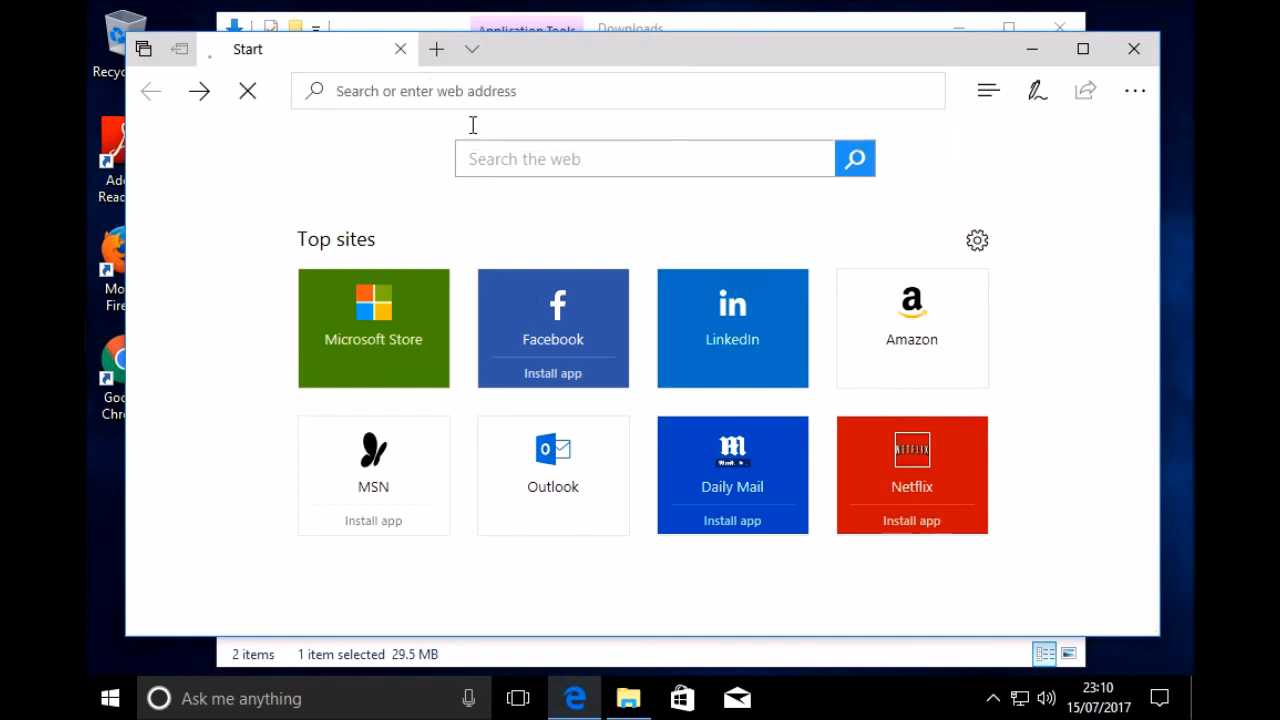